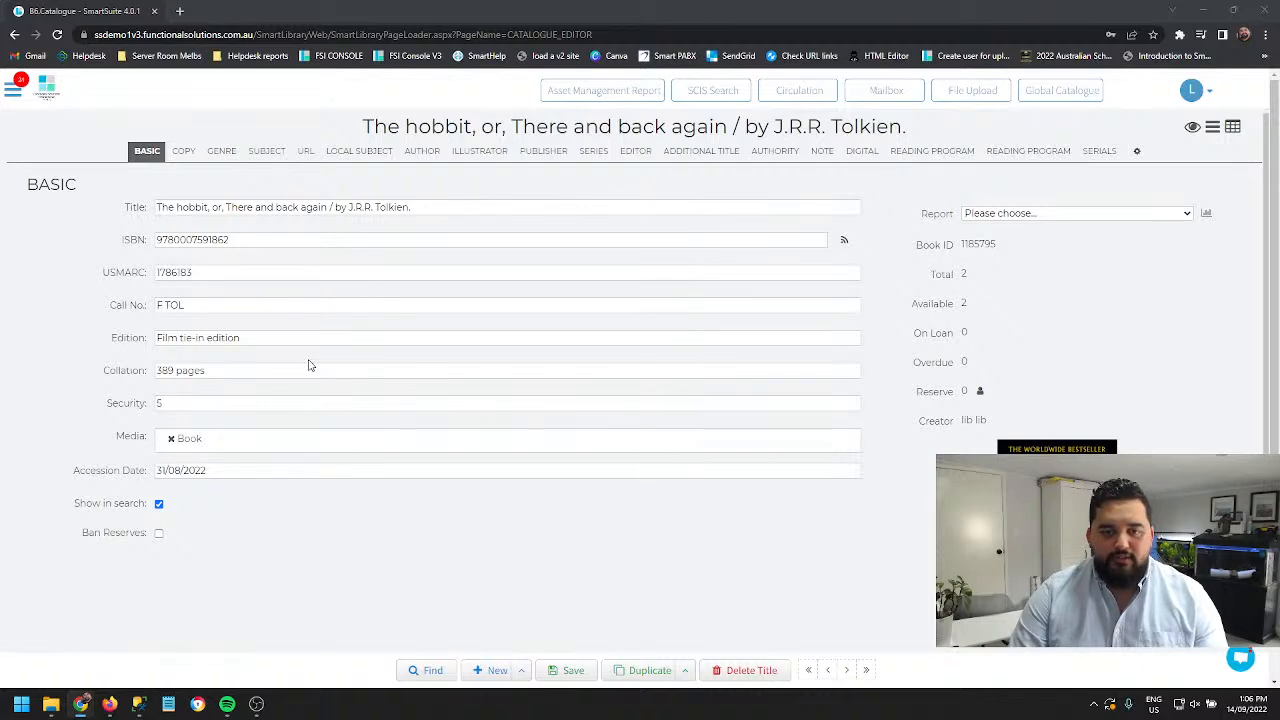
# Start a new catalogue title record and enter "iPad pro 64g" as its title
pyautogui.click(480, 670)
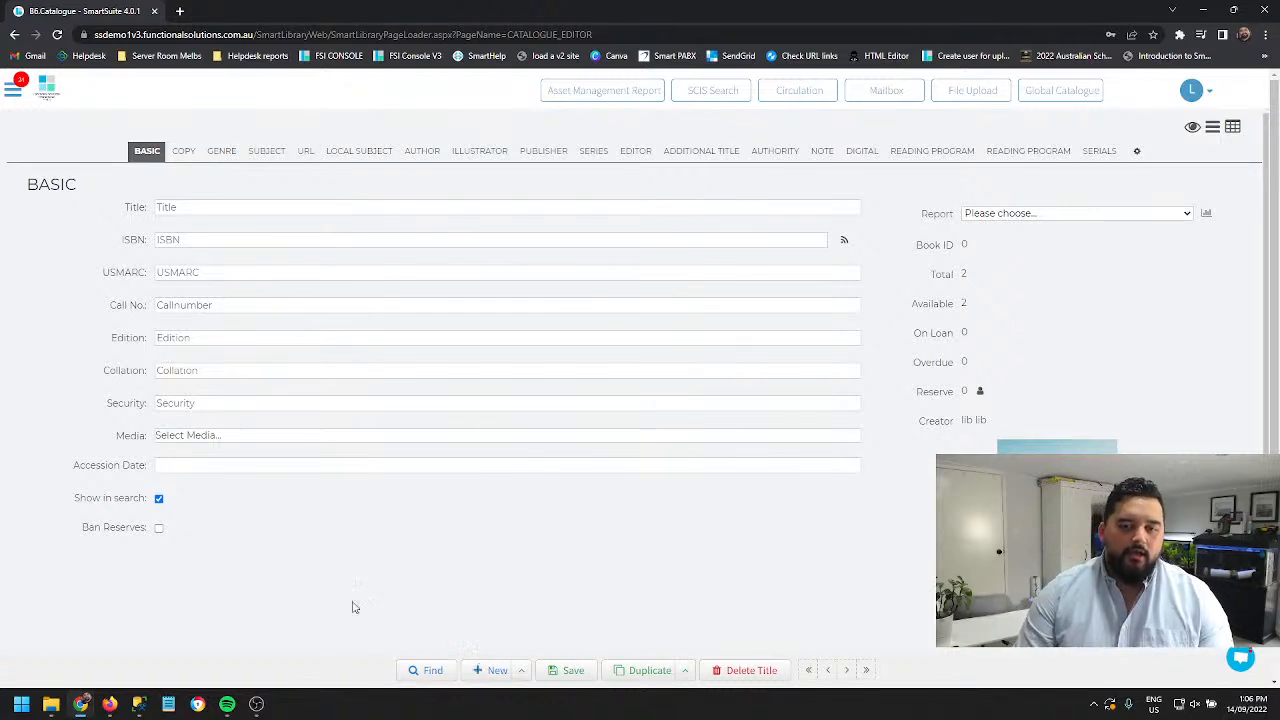
pyautogui.click(233, 207)
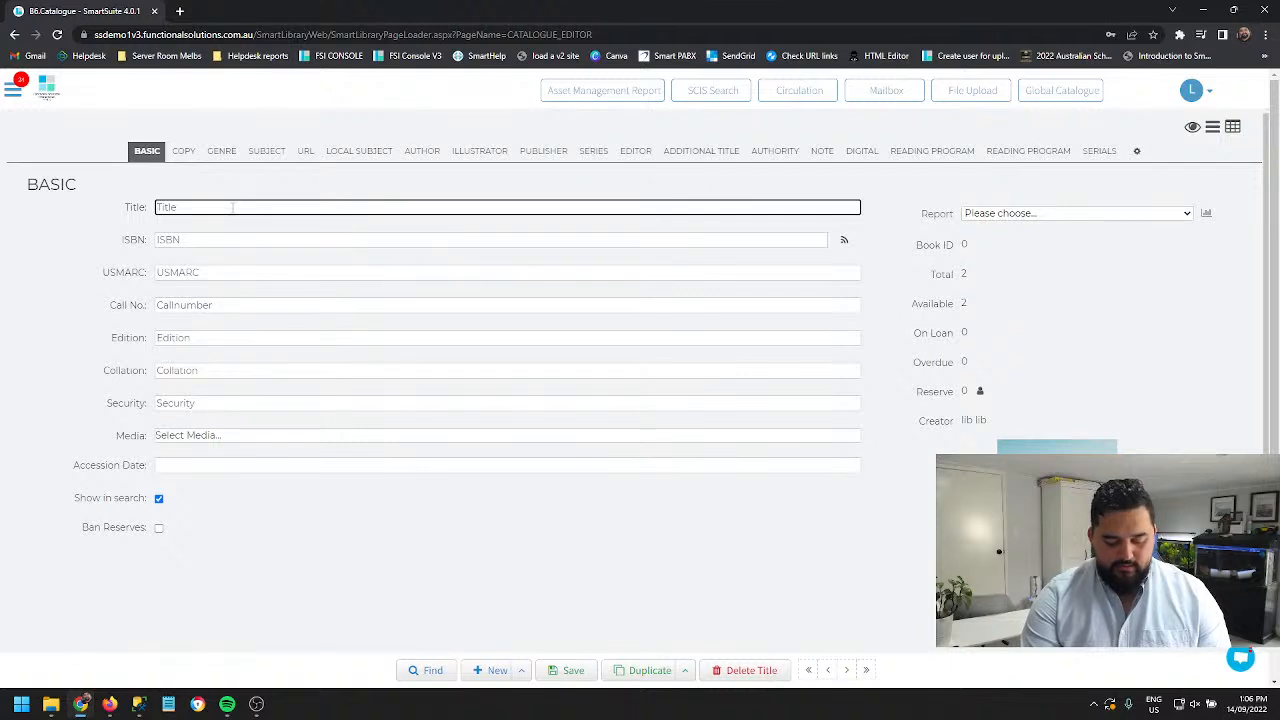
pyautogui.write('t')
pyautogui.write('Pad')
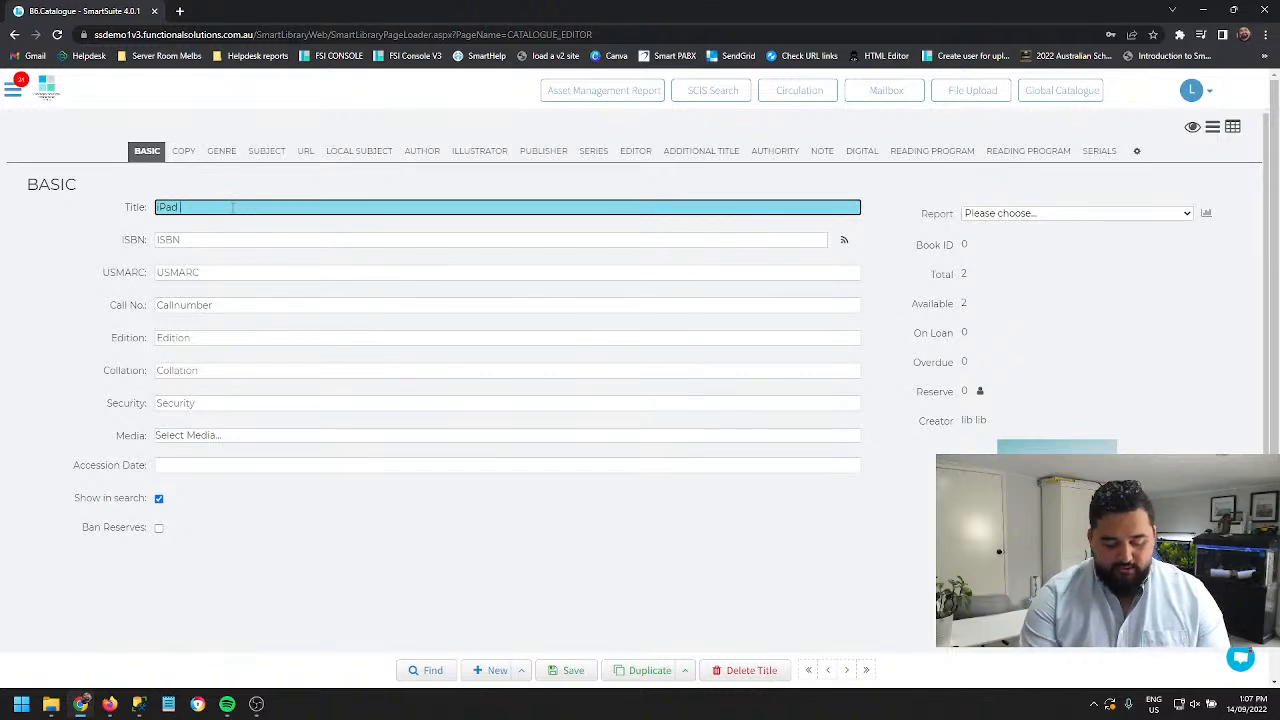
pyautogui.write('pro')
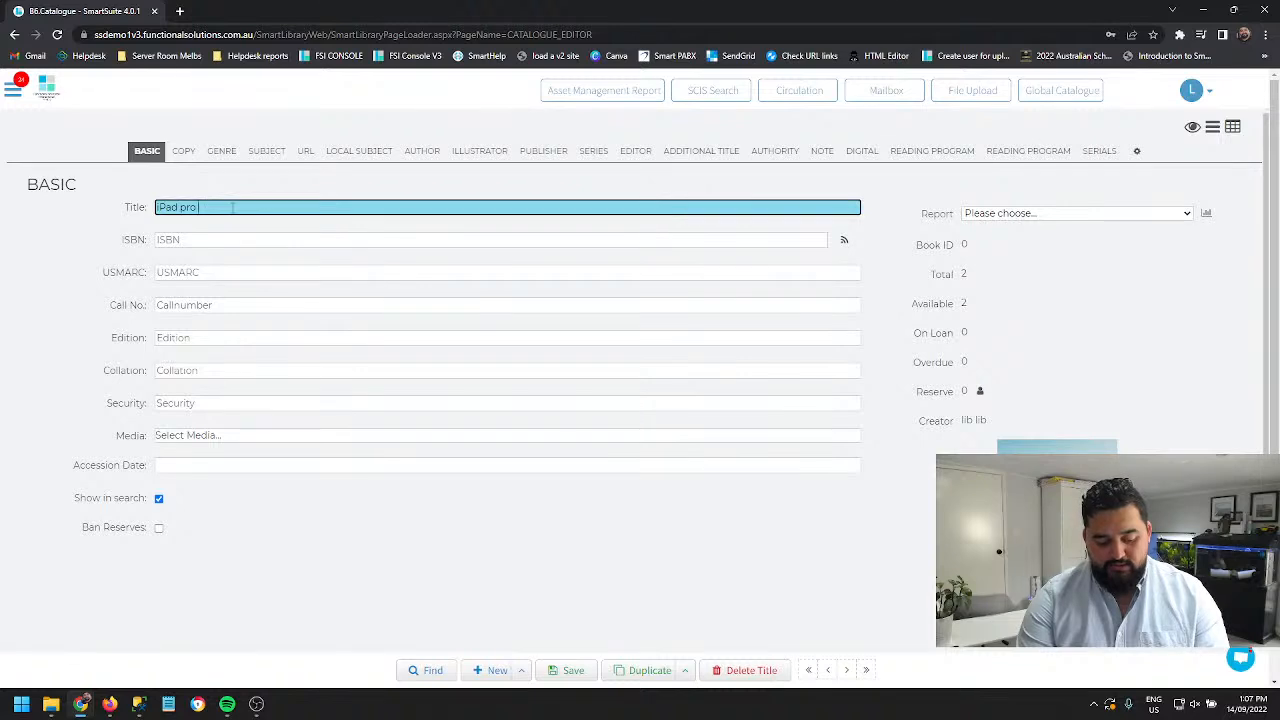
pyautogui.write(' 64g')
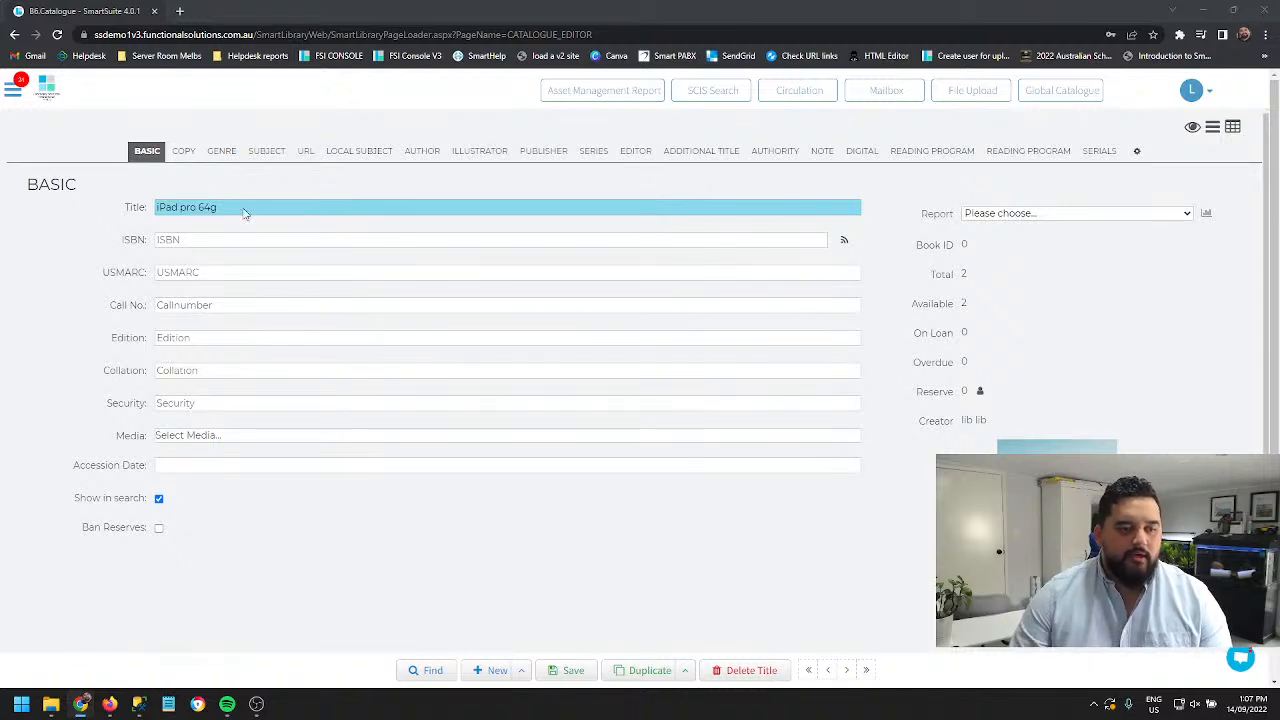
# Set the media type of the iPad title to Equipment
pyautogui.click(193, 435)
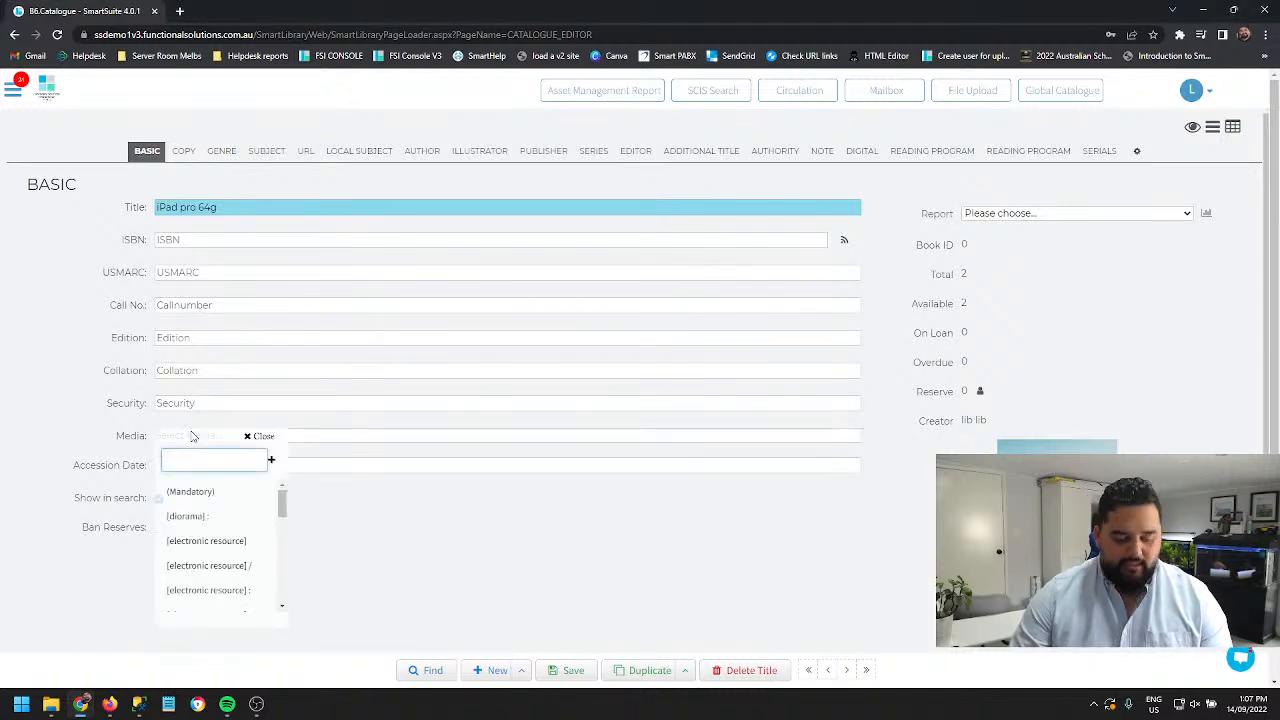
pyautogui.write('Equip')
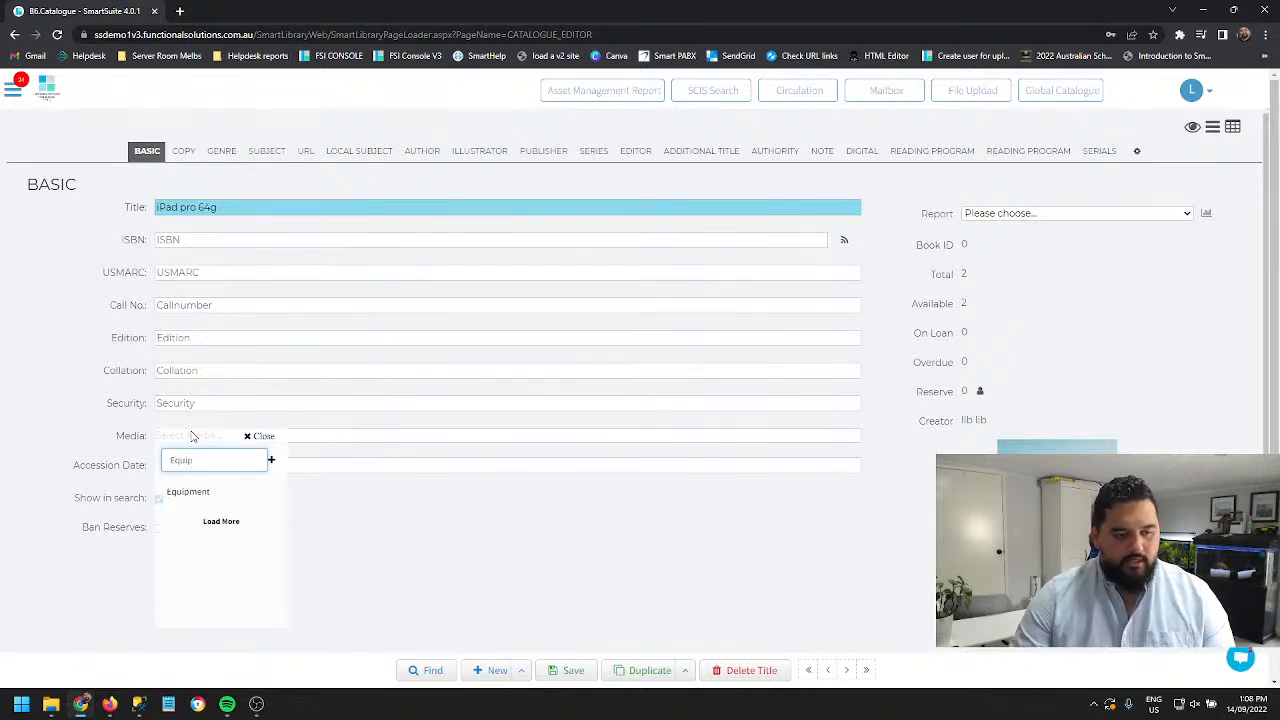
pyautogui.click(182, 491)
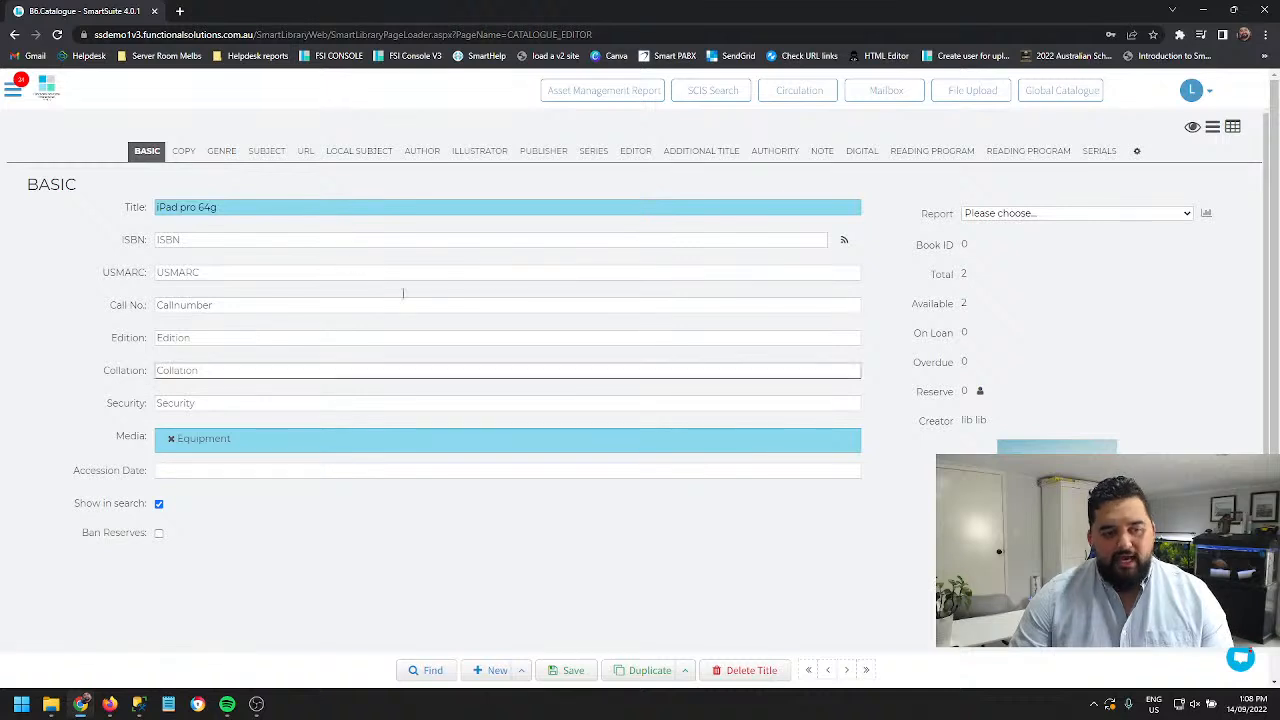
# Enter "S/N 34908sdfh45" as the call number of the iPad title
pyautogui.click(271, 304)
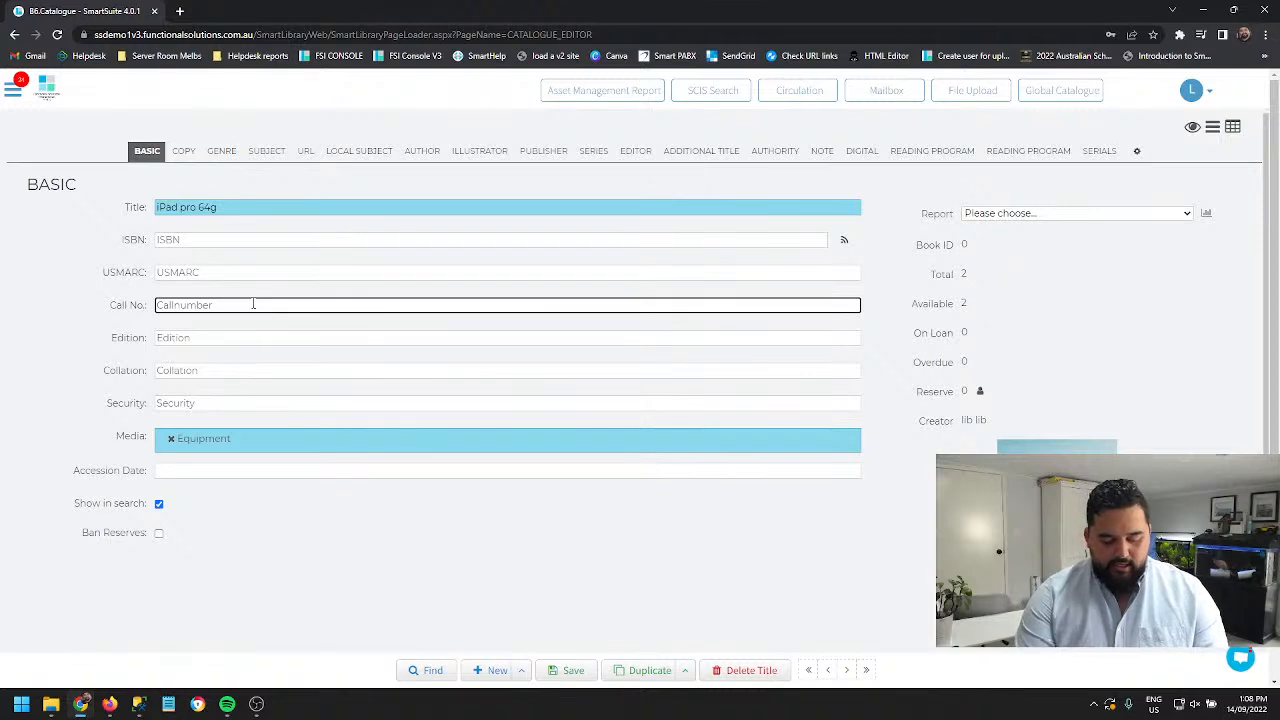
pyautogui.write('S/N')
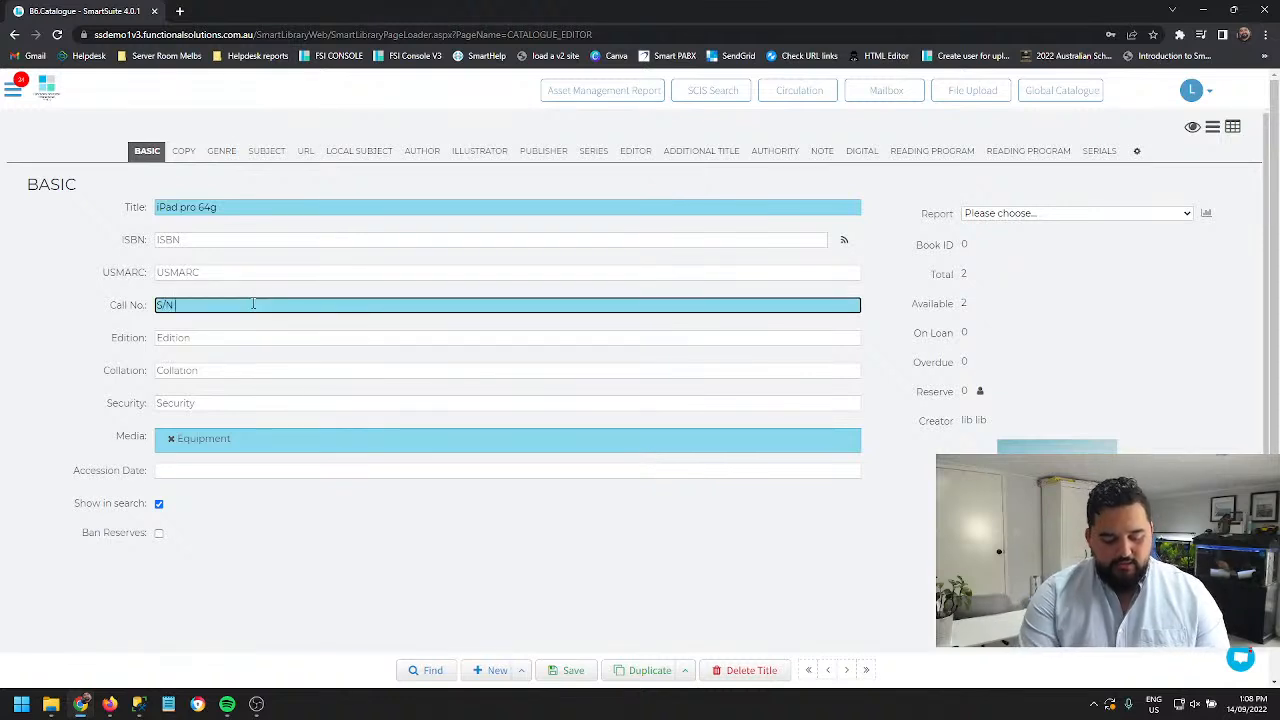
pyautogui.write(' 34908sdfh45')
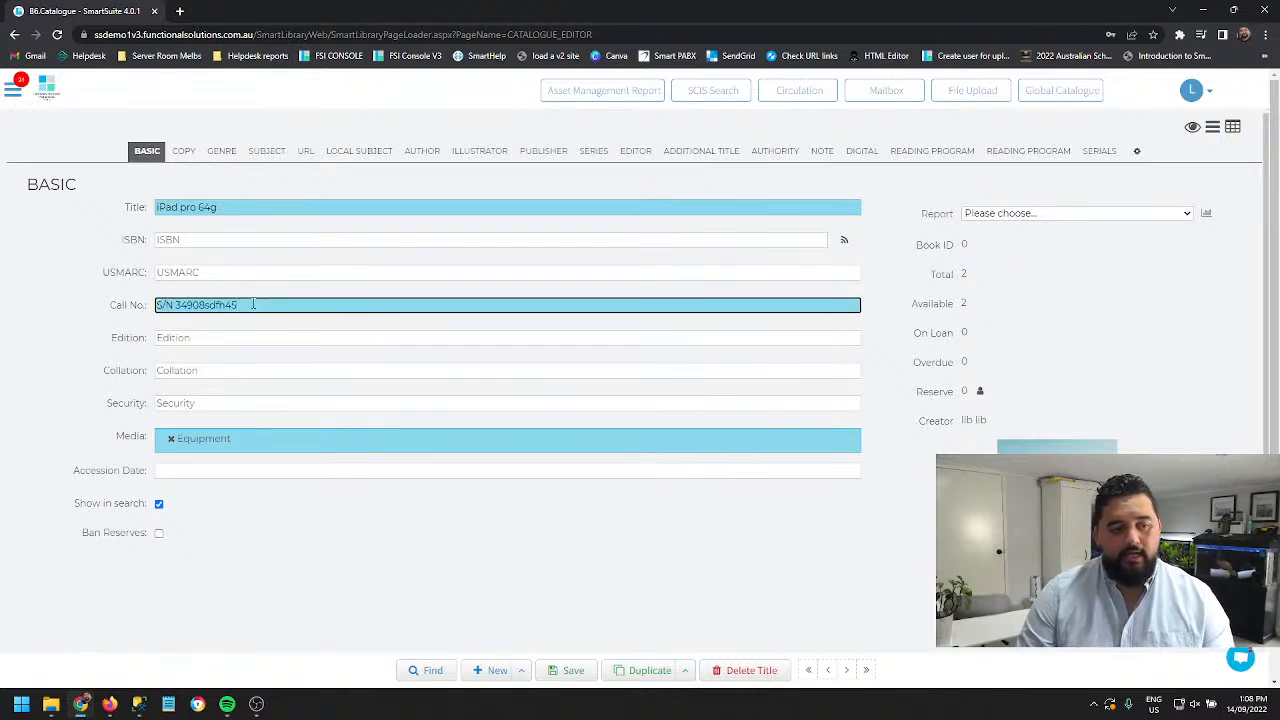
pyautogui.moveTo(175, 305); pyautogui.dragTo(156, 305)
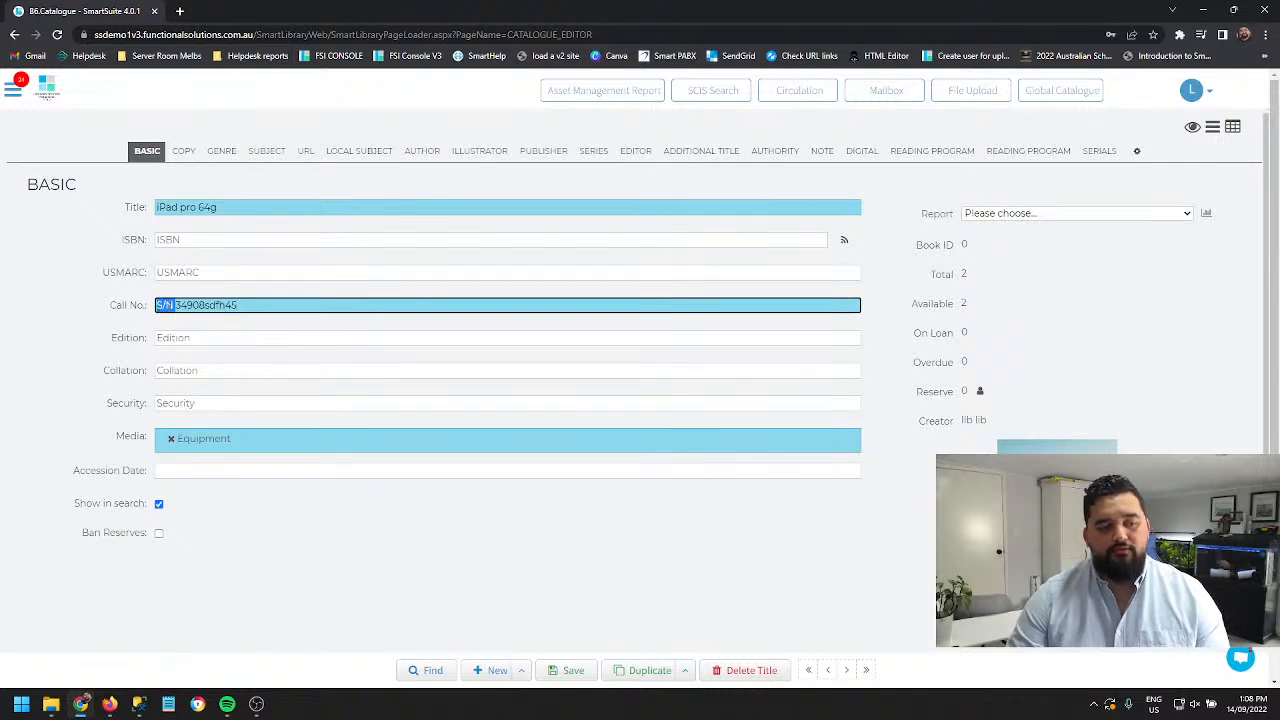
pyautogui.click(269, 306)
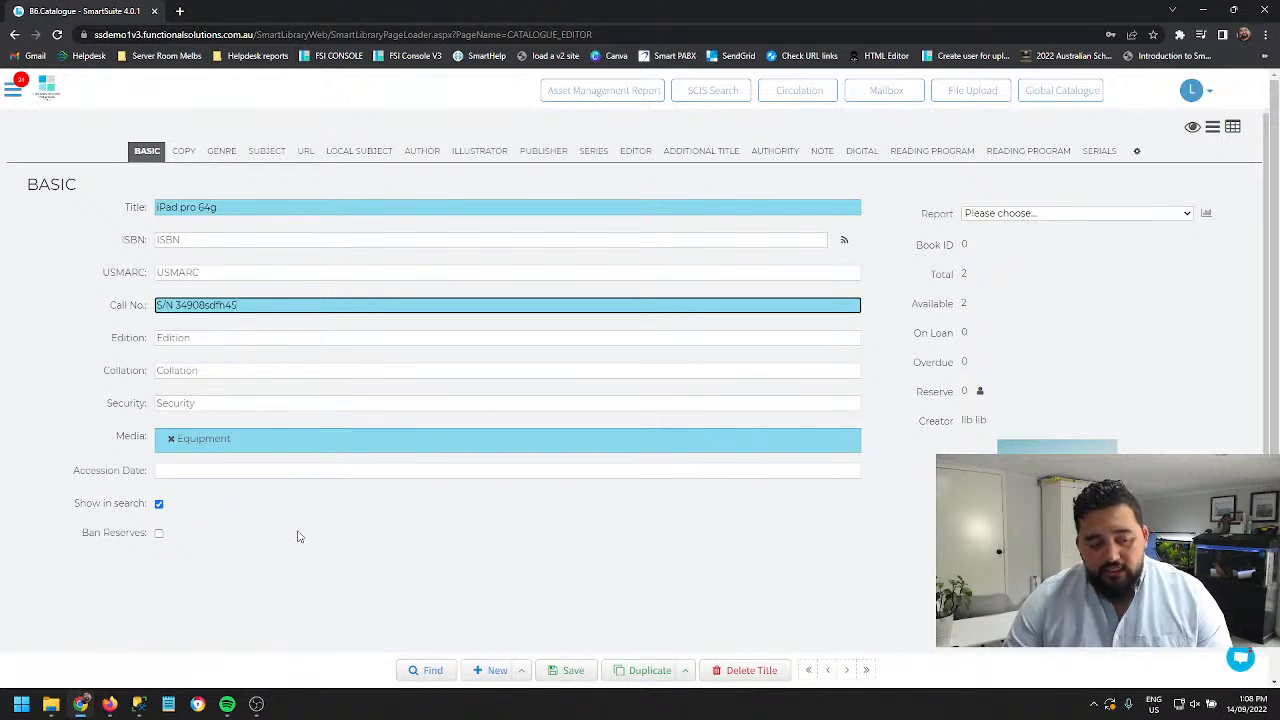
# Switch Show in search off for the iPad title and turn it back on
pyautogui.click(75, 510)
pyautogui.moveTo(75, 510); pyautogui.dragTo(148, 512)
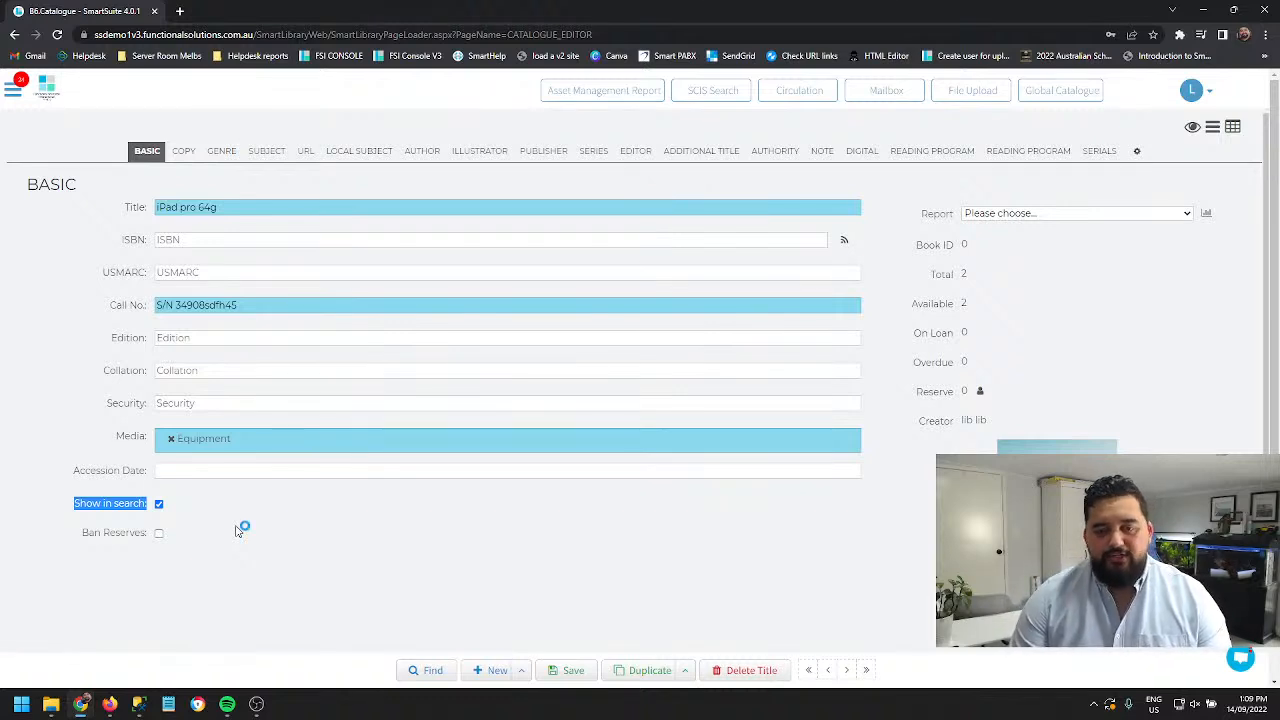
pyautogui.click(159, 504)
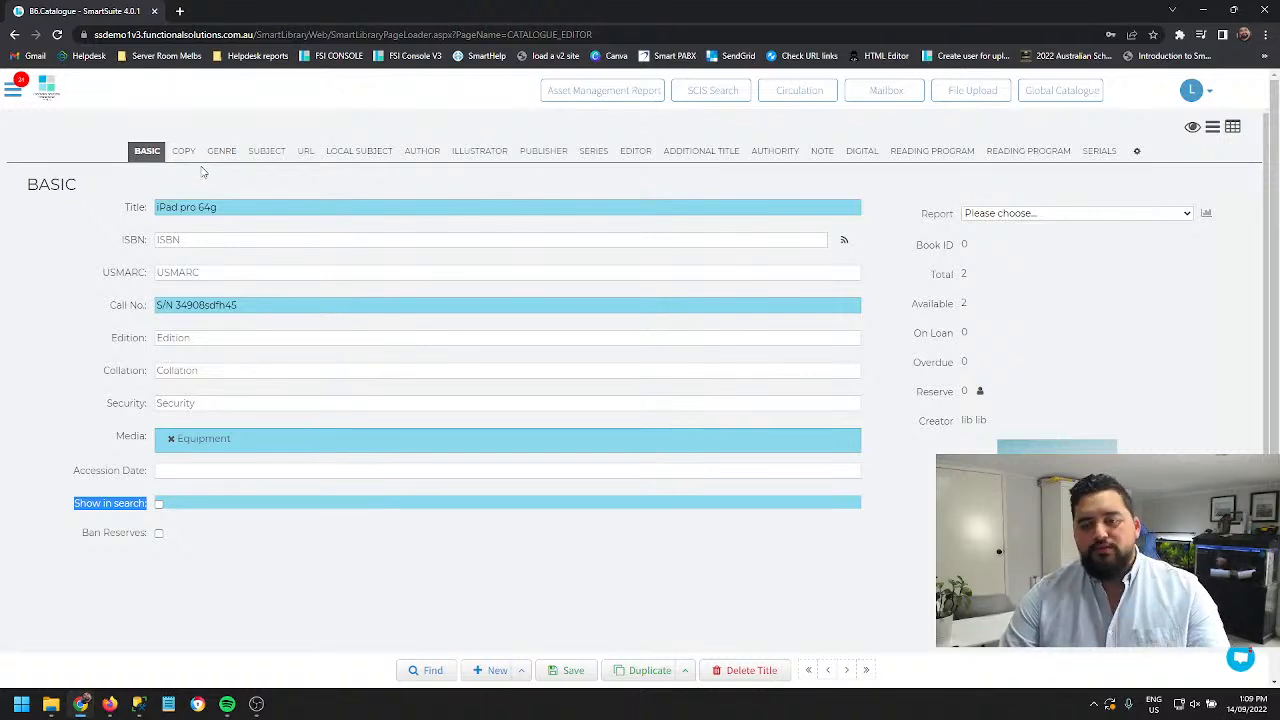
pyautogui.click(160, 508)
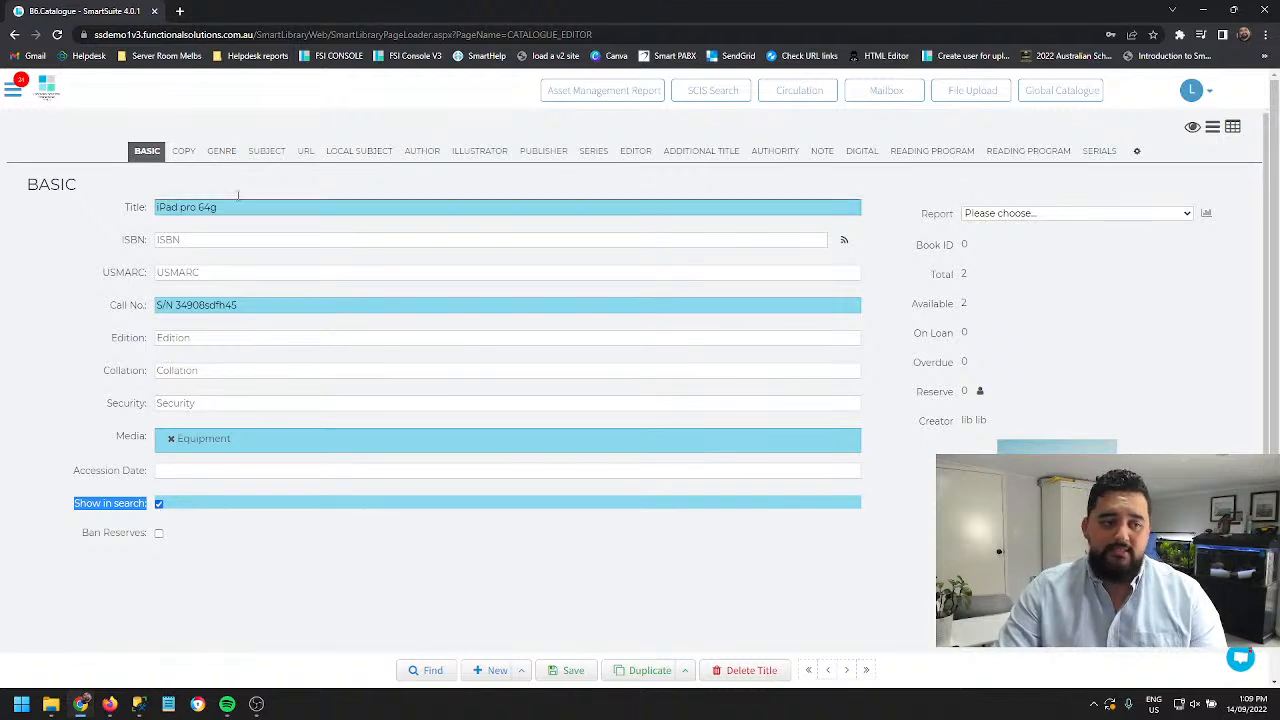
# Save the iPad title record and give its first copy the barcode ipad1 and copy number 1
pyautogui.click(180, 153)
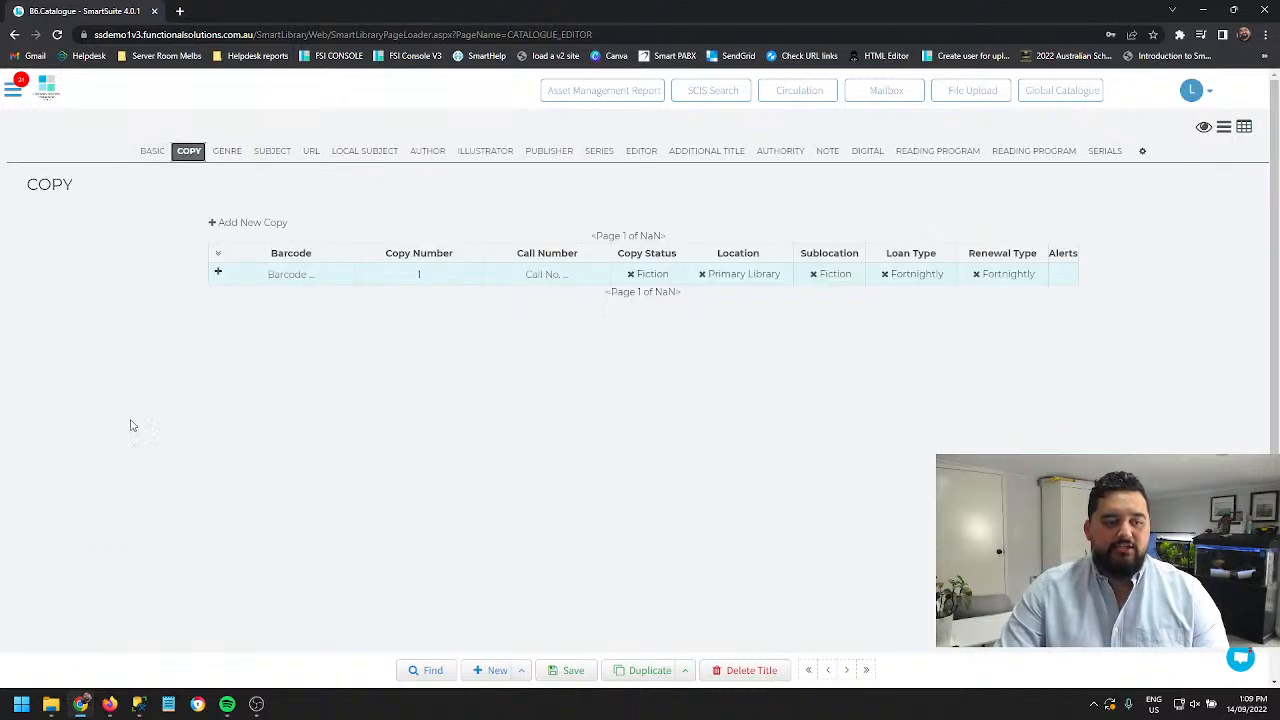
pyautogui.click(571, 671)
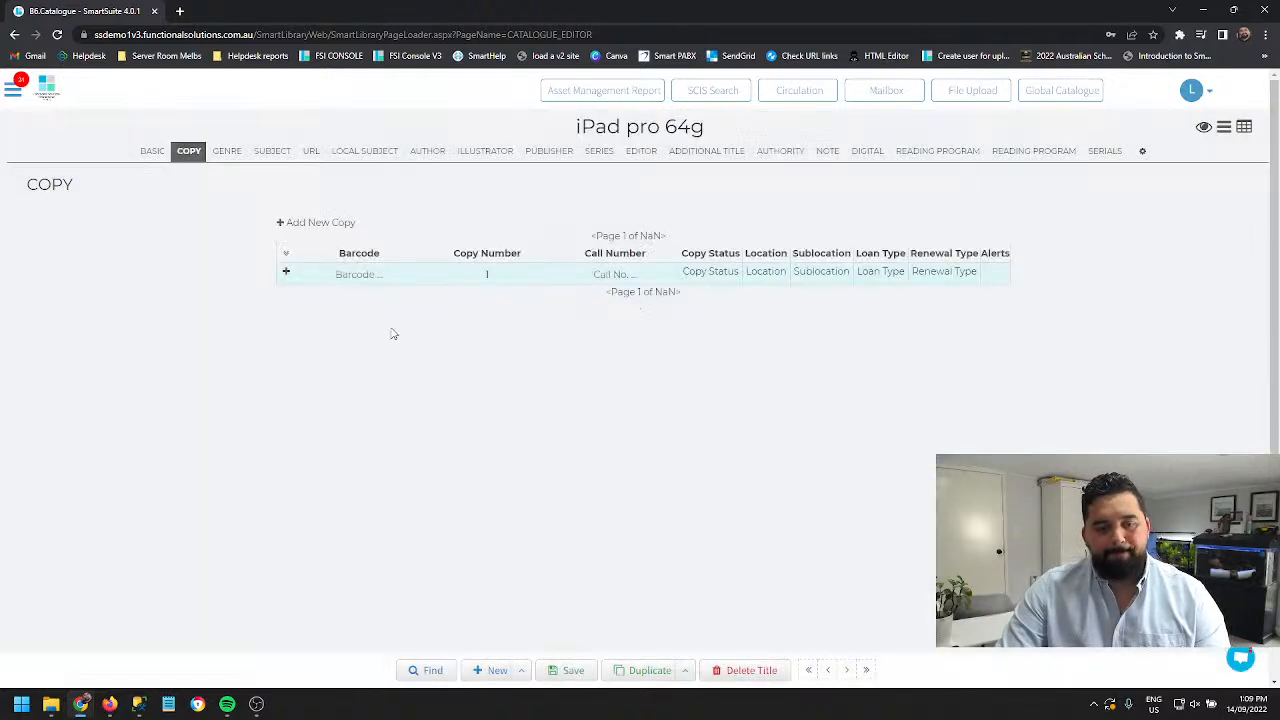
pyautogui.click(365, 276)
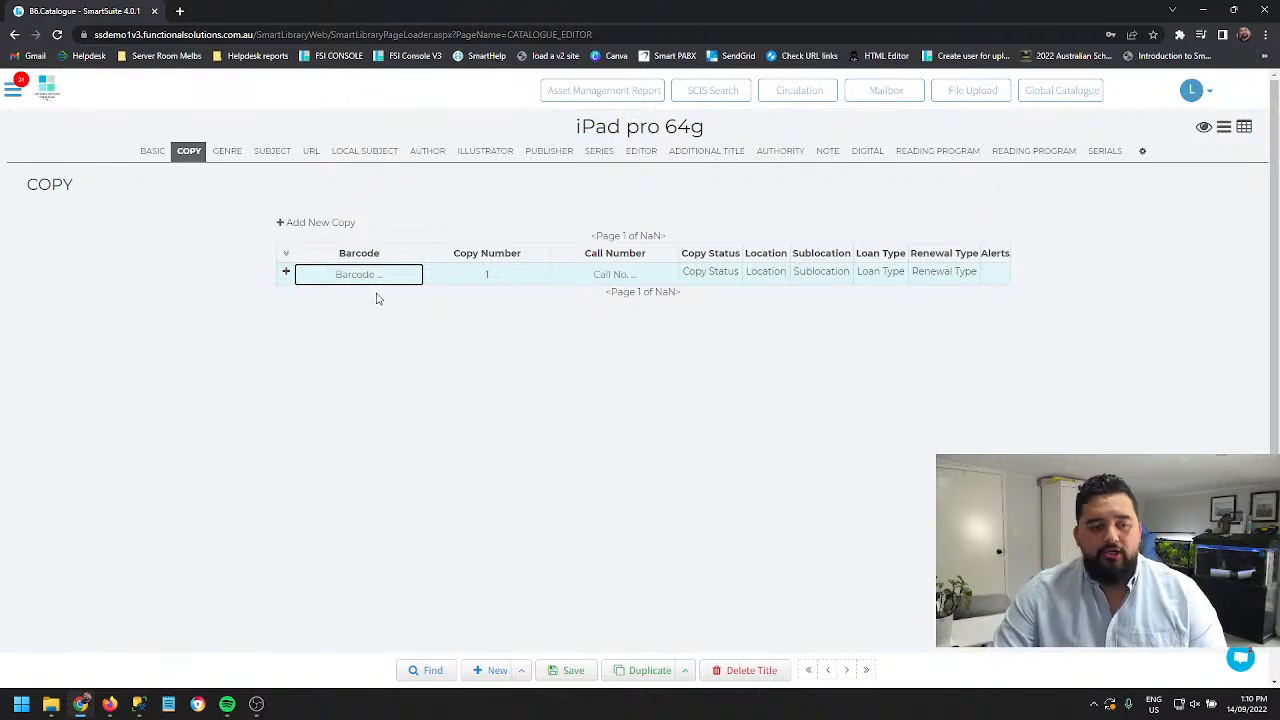
pyautogui.write('ipad')
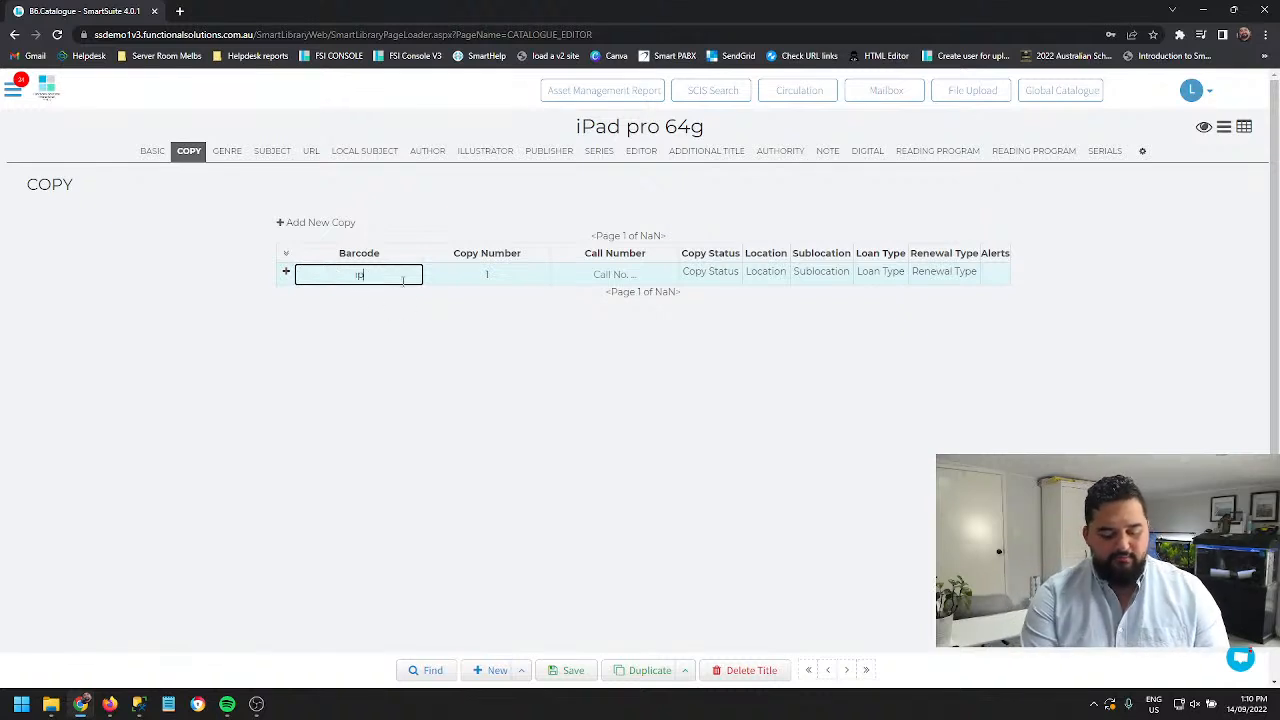
pyautogui.write('1')
pyautogui.click(507, 274)
pyautogui.write('1')
# Set the copy's call number to "S/N 2130957rhf4" and its copy status to Available
pyautogui.click(618, 273)
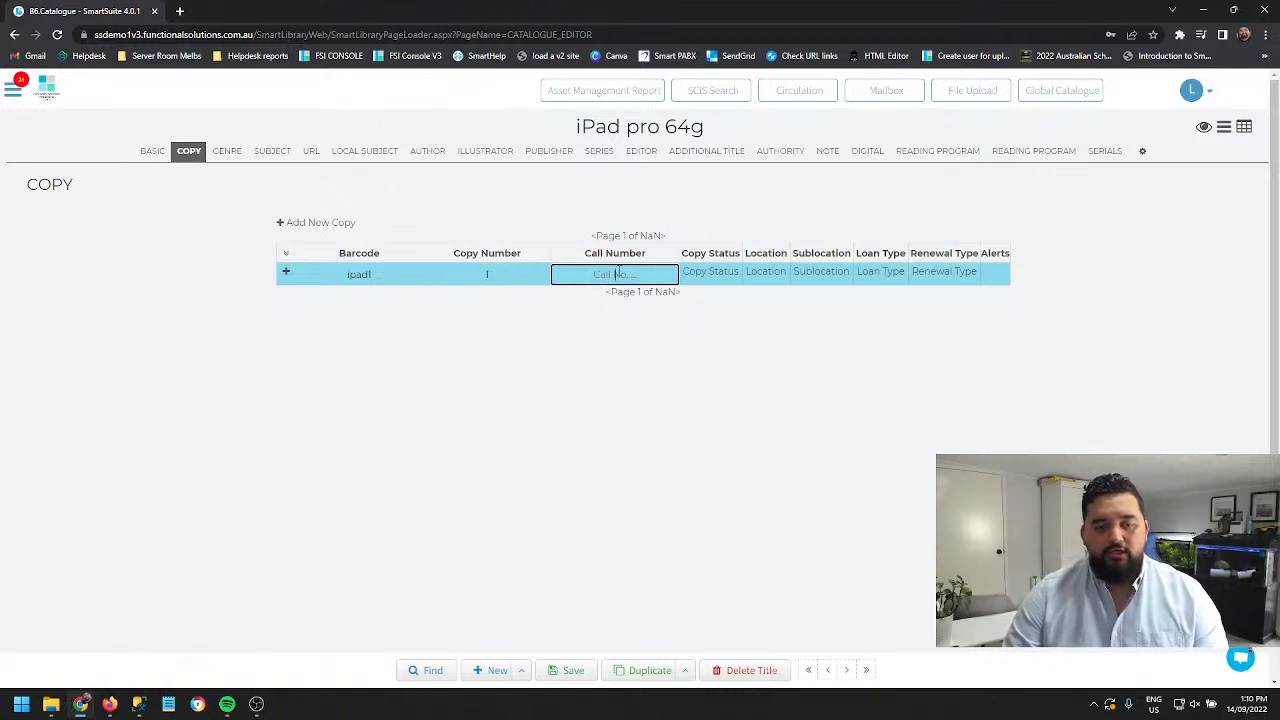
pyautogui.write('S/')
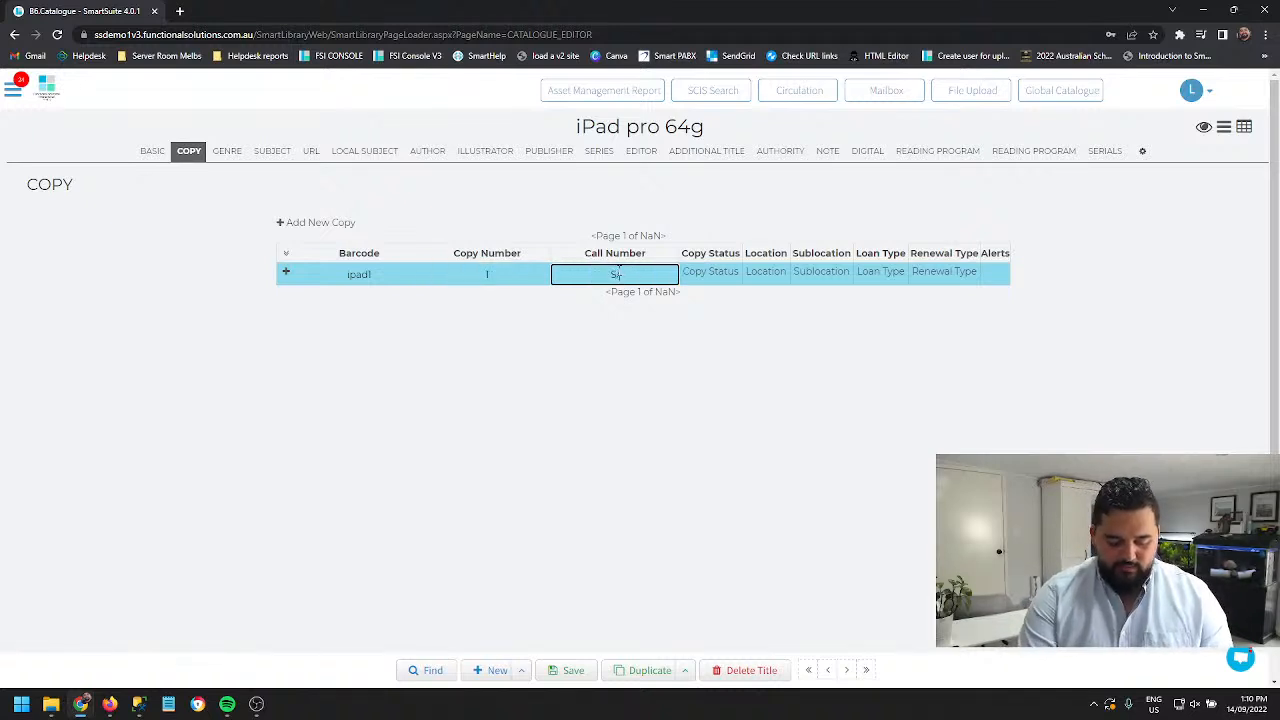
pyautogui.write('N 2130957rhf4')
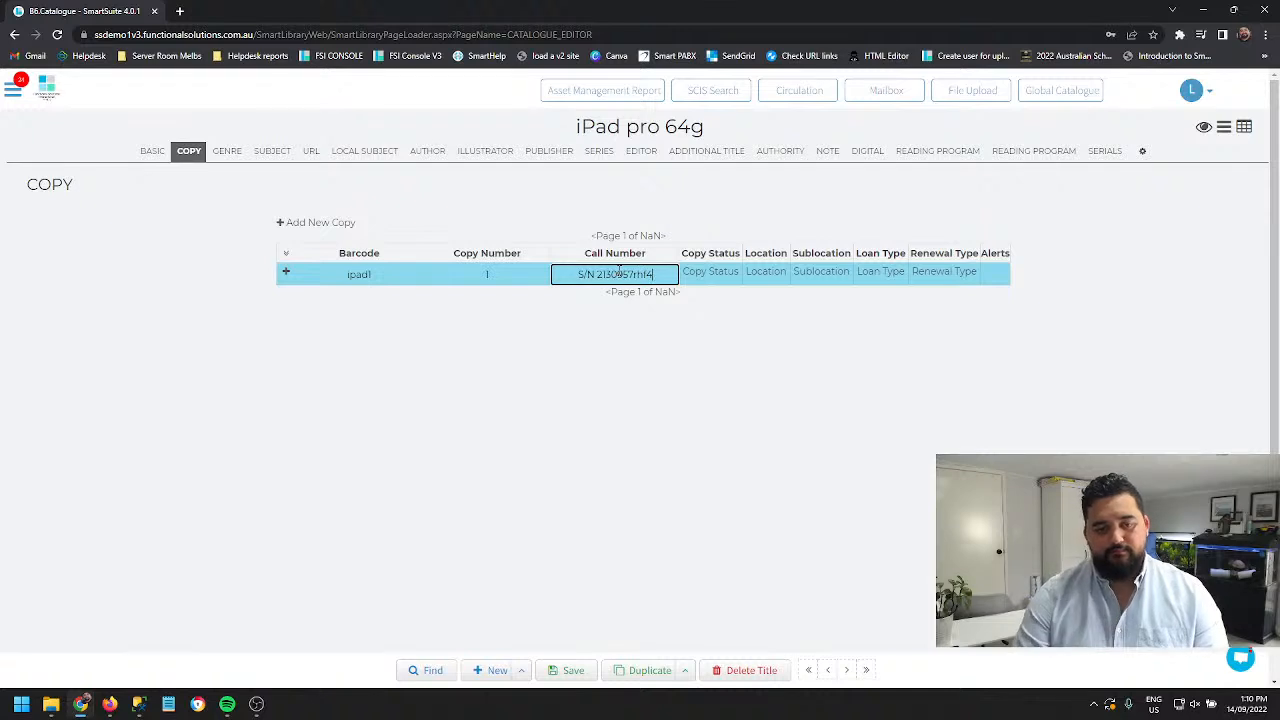
pyautogui.click(715, 277)
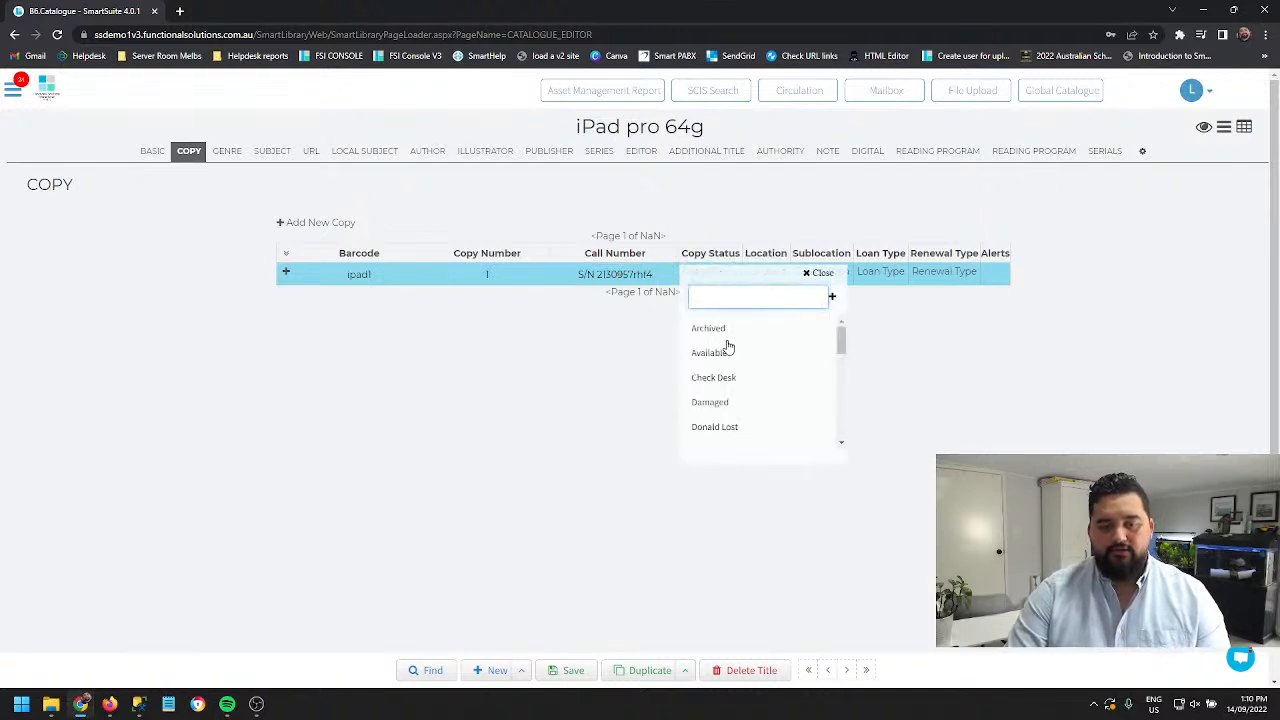
pyautogui.click(725, 356)
# Set the copy's location to Library and its sublocation to IT storeroom
pyautogui.click(778, 283)
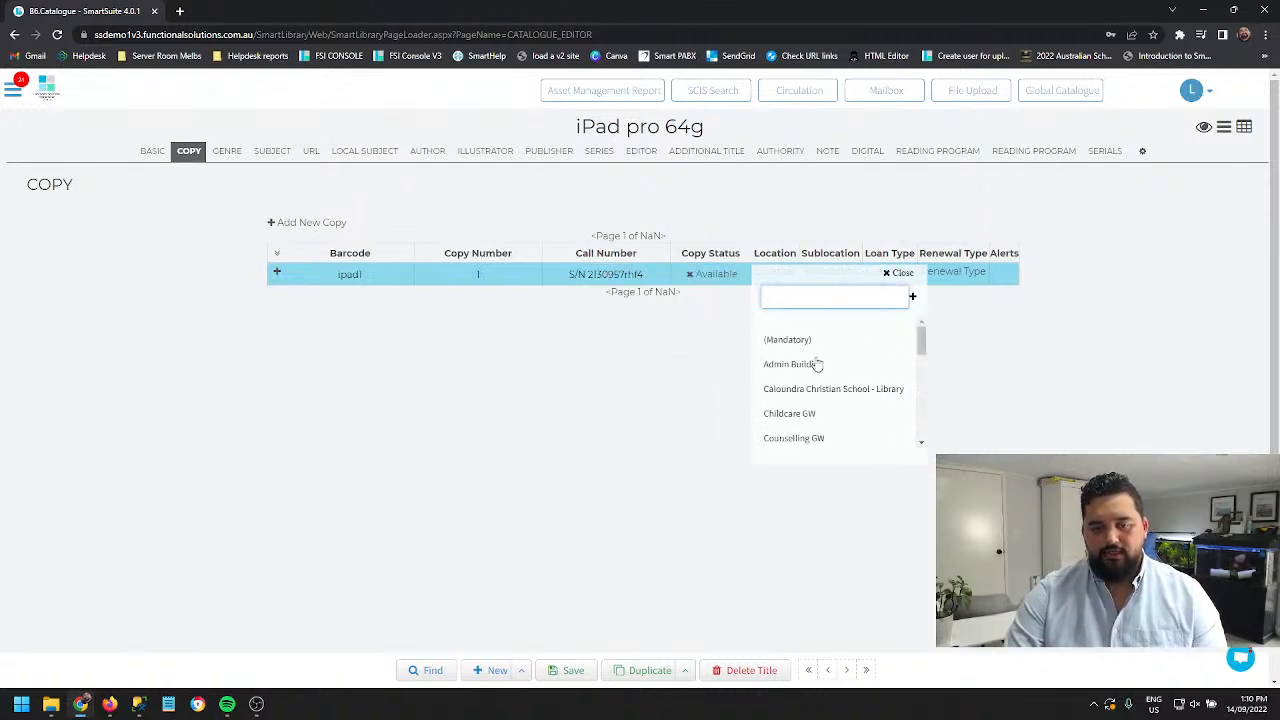
pyautogui.write('Librar')
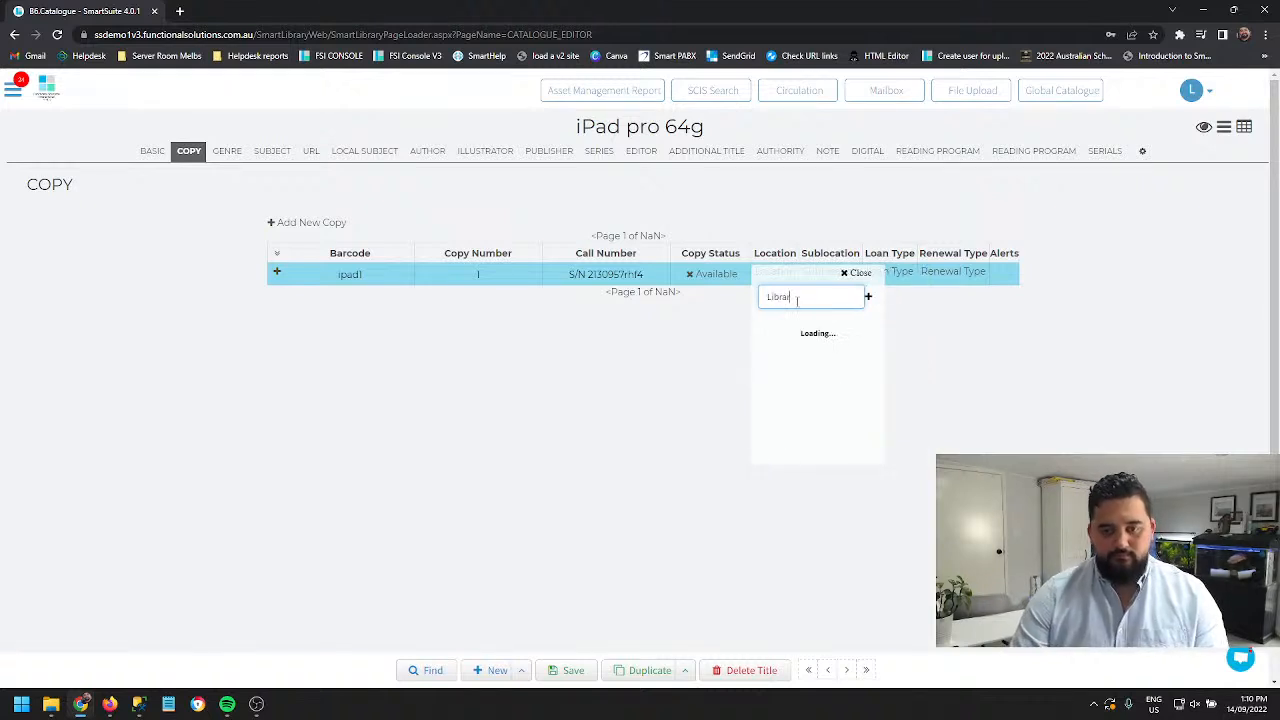
pyautogui.click(800, 330)
pyautogui.click(852, 277)
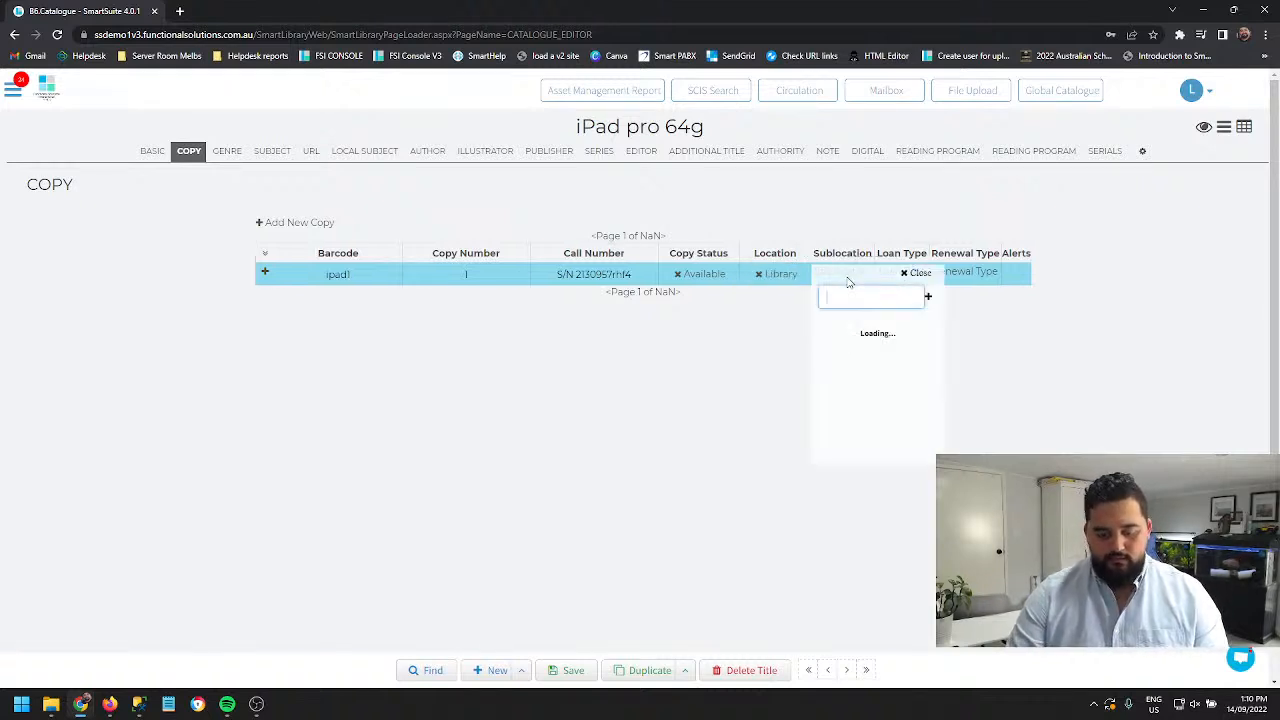
pyautogui.write('IT')
pyautogui.click(860, 328)
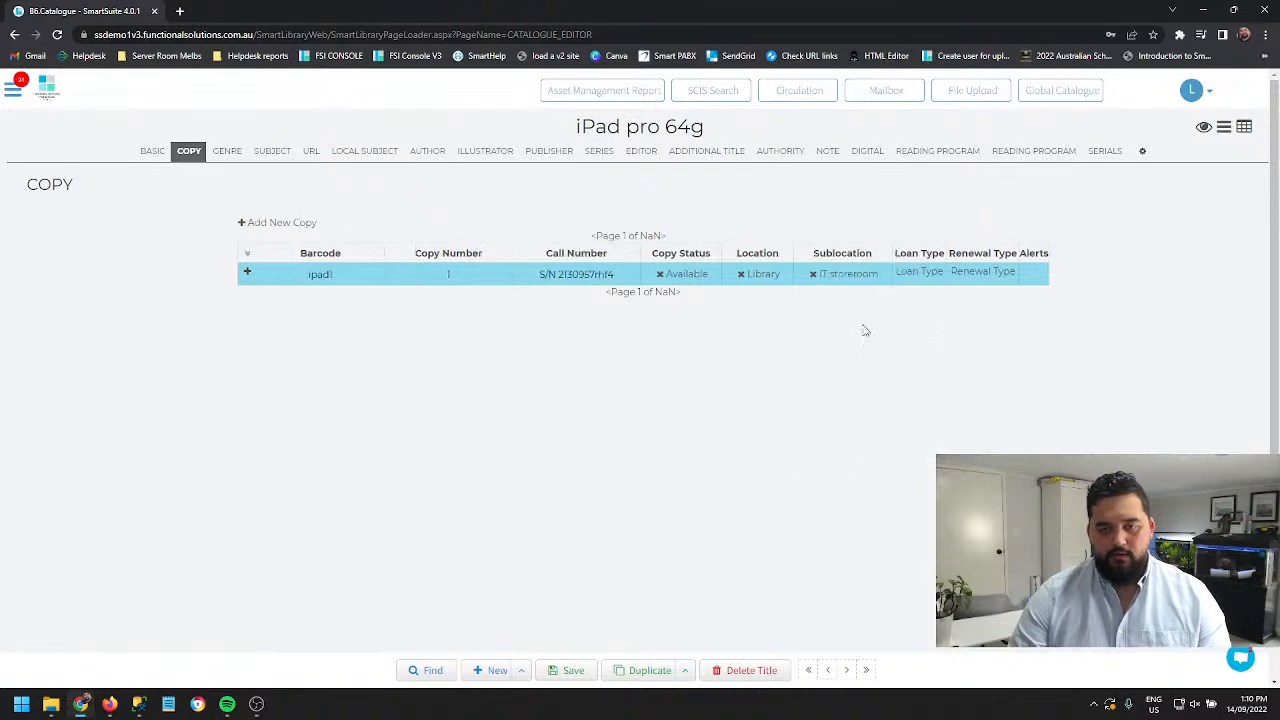
# Look for a daily loan type for the copy and start adding a new one named "Daily"
pyautogui.click(910, 274)
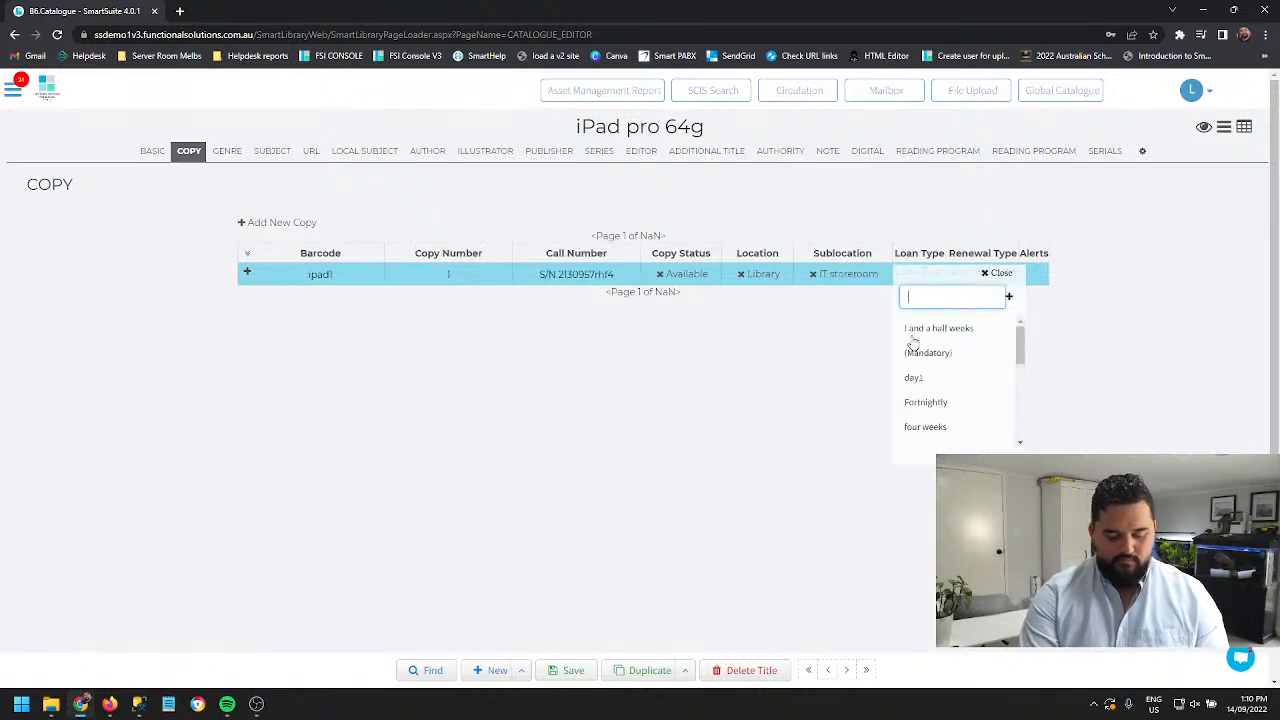
pyautogui.write('dail')
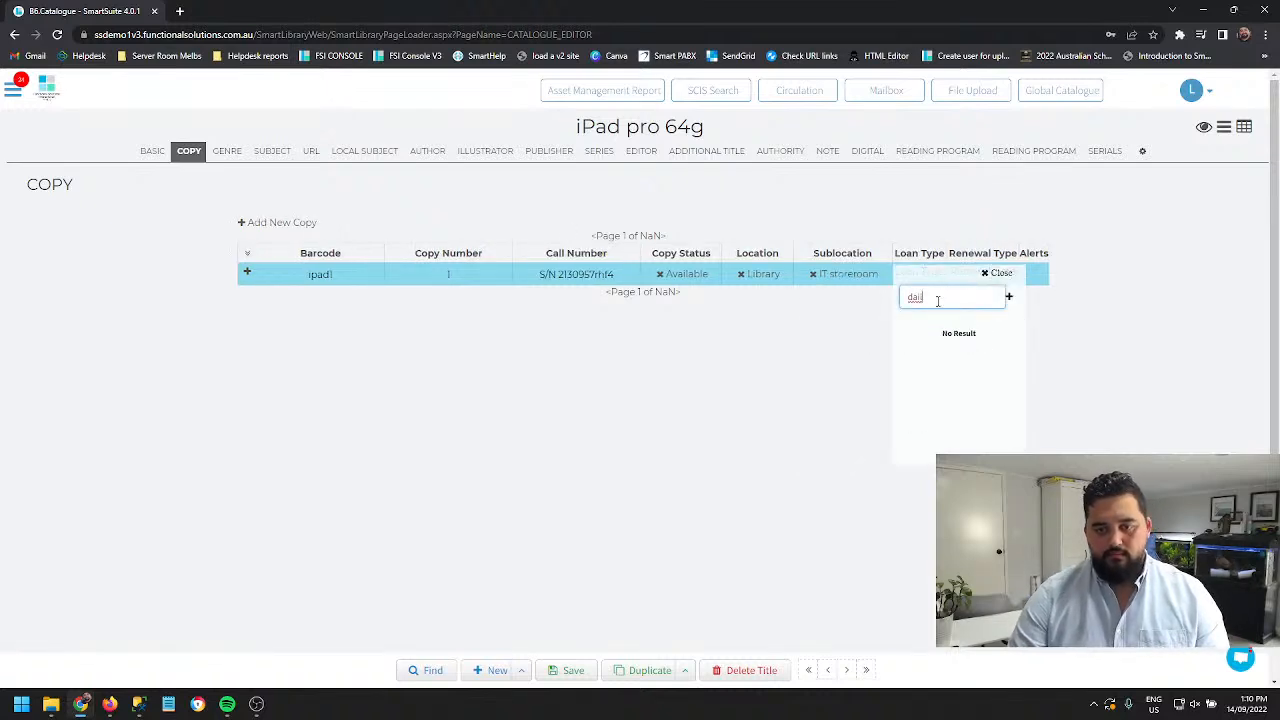
pyautogui.moveTo(937, 300); pyautogui.dragTo(886, 302)
pyautogui.press('BackSpace')
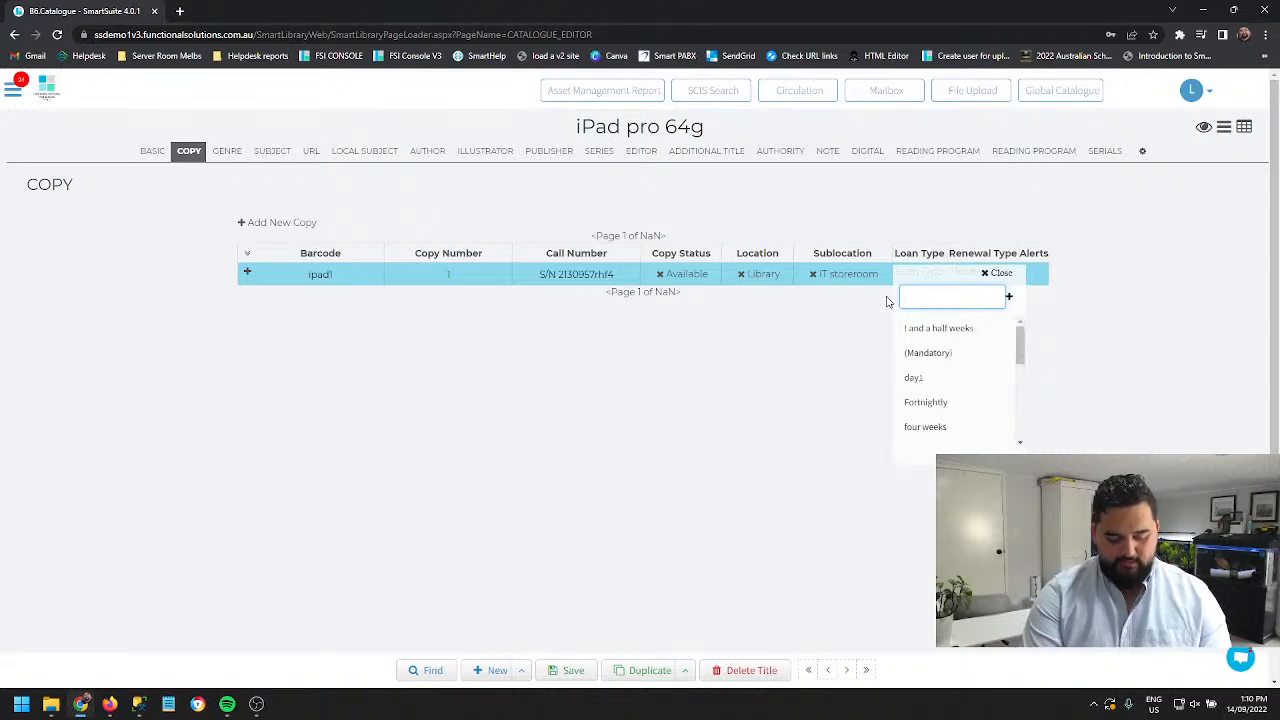
pyautogui.write('Daily')
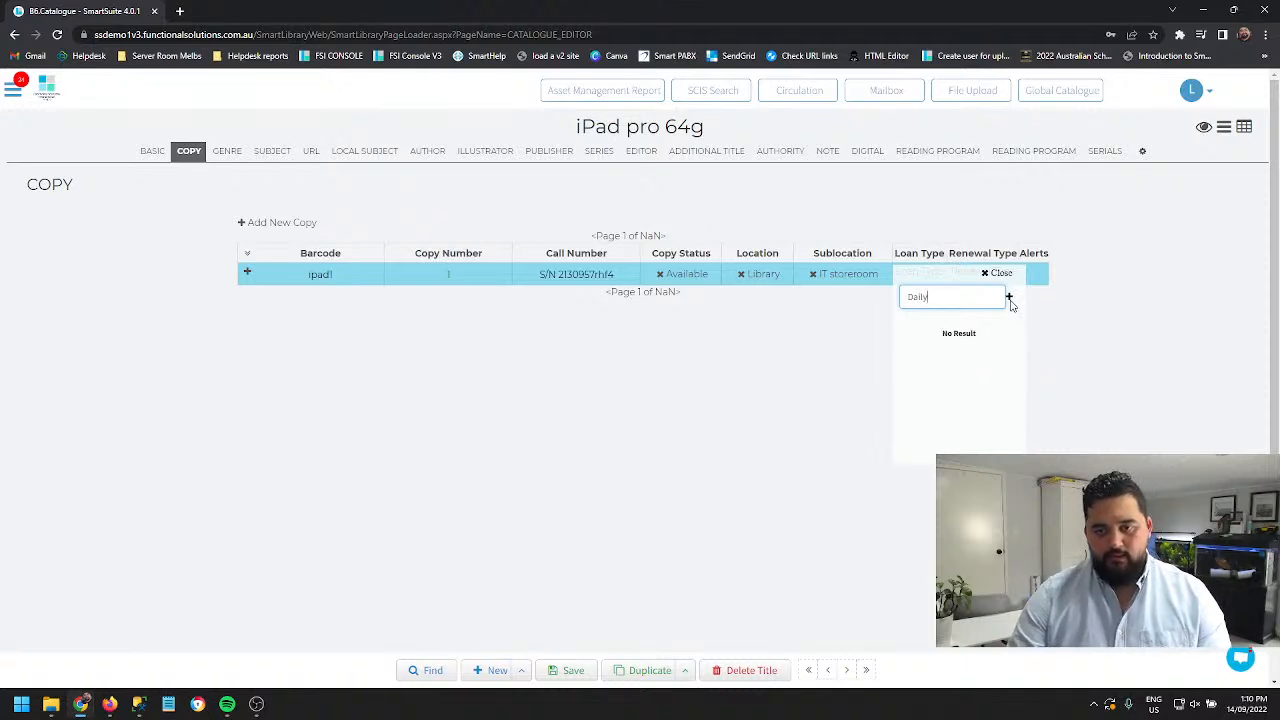
pyautogui.click(1009, 297)
pyautogui.click(704, 122)
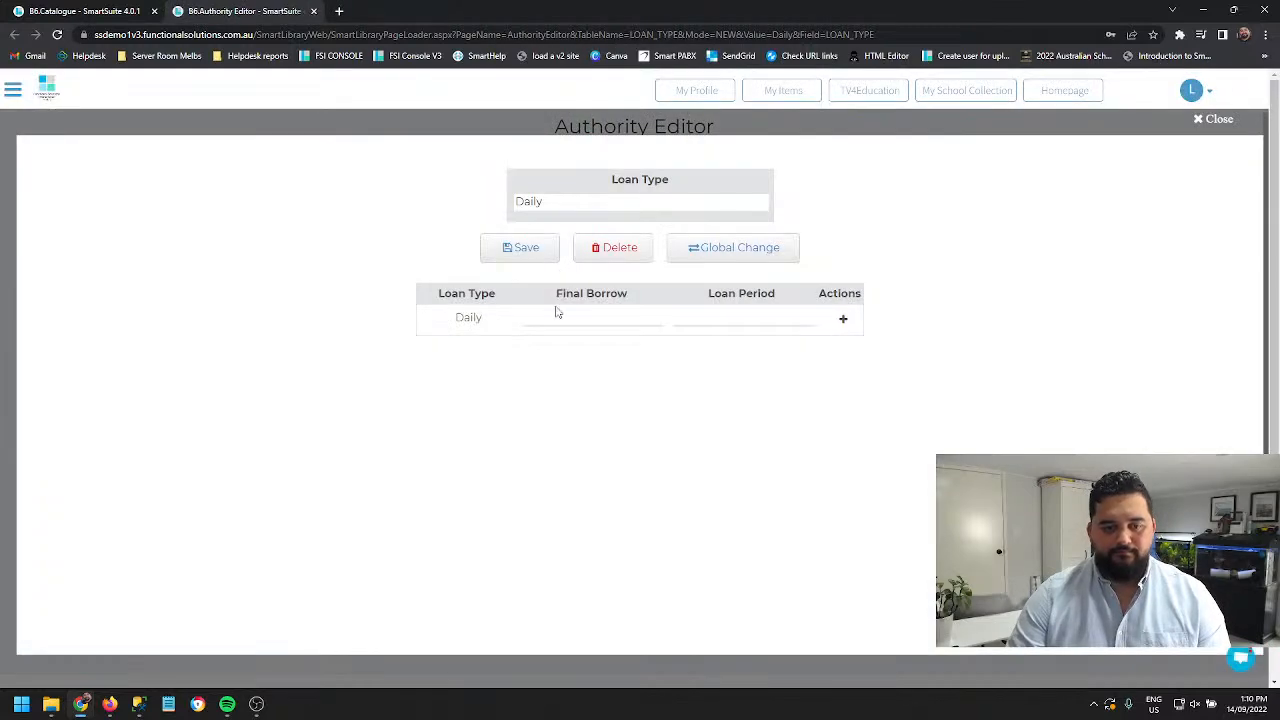
# Add a rule to the Daily loan type with final borrow date 31/12/2022 and a loan period of 1
pyautogui.click(556, 316)
pyautogui.click(650, 346)
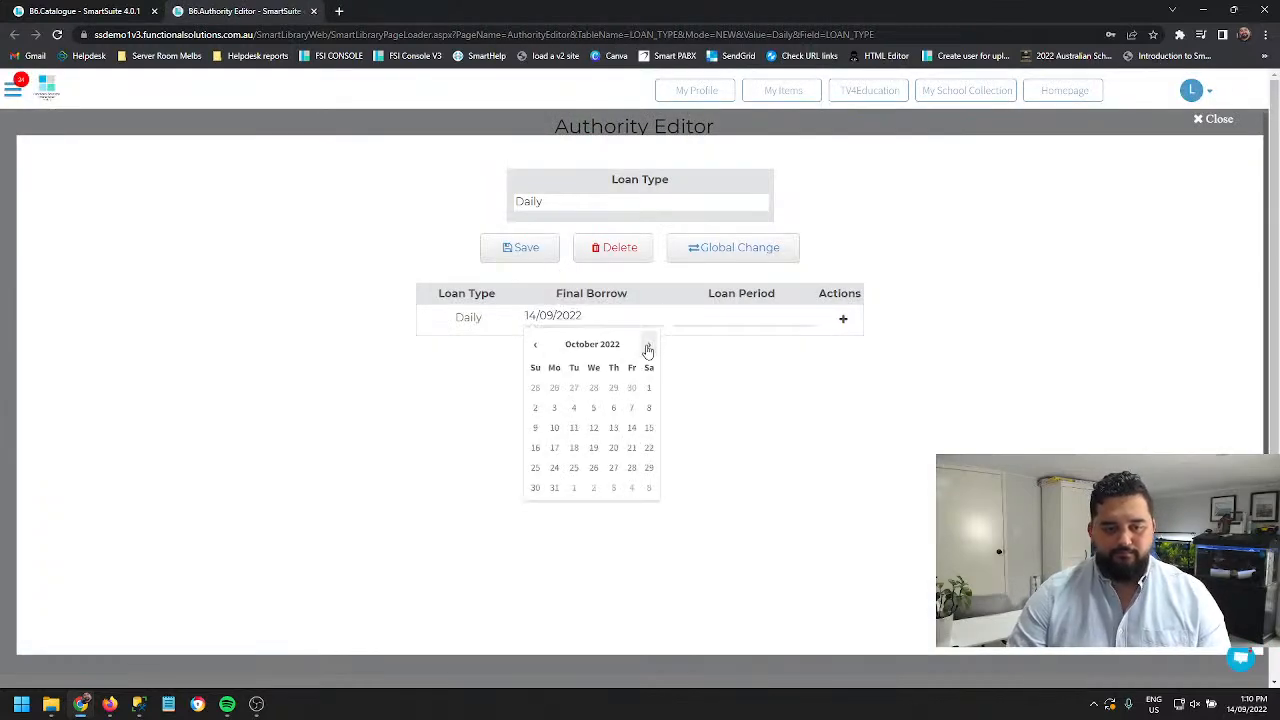
pyautogui.click(650, 346)
pyautogui.click(650, 346)
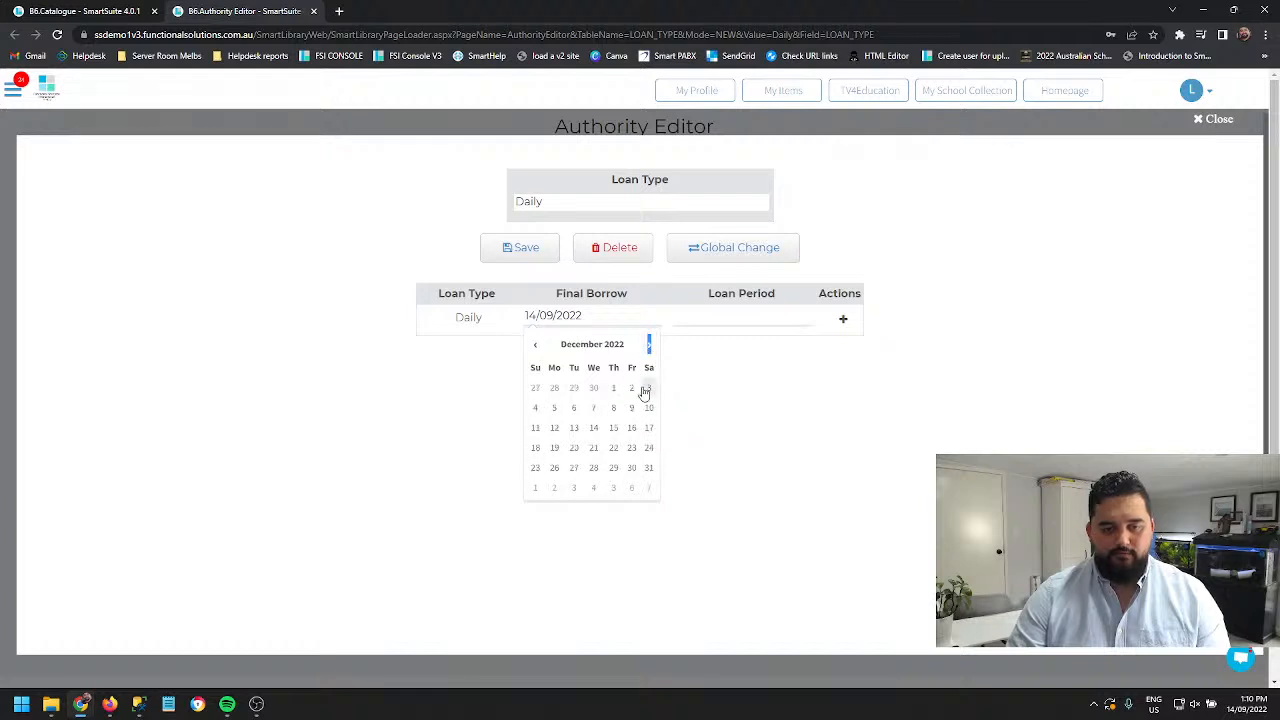
pyautogui.click(649, 468)
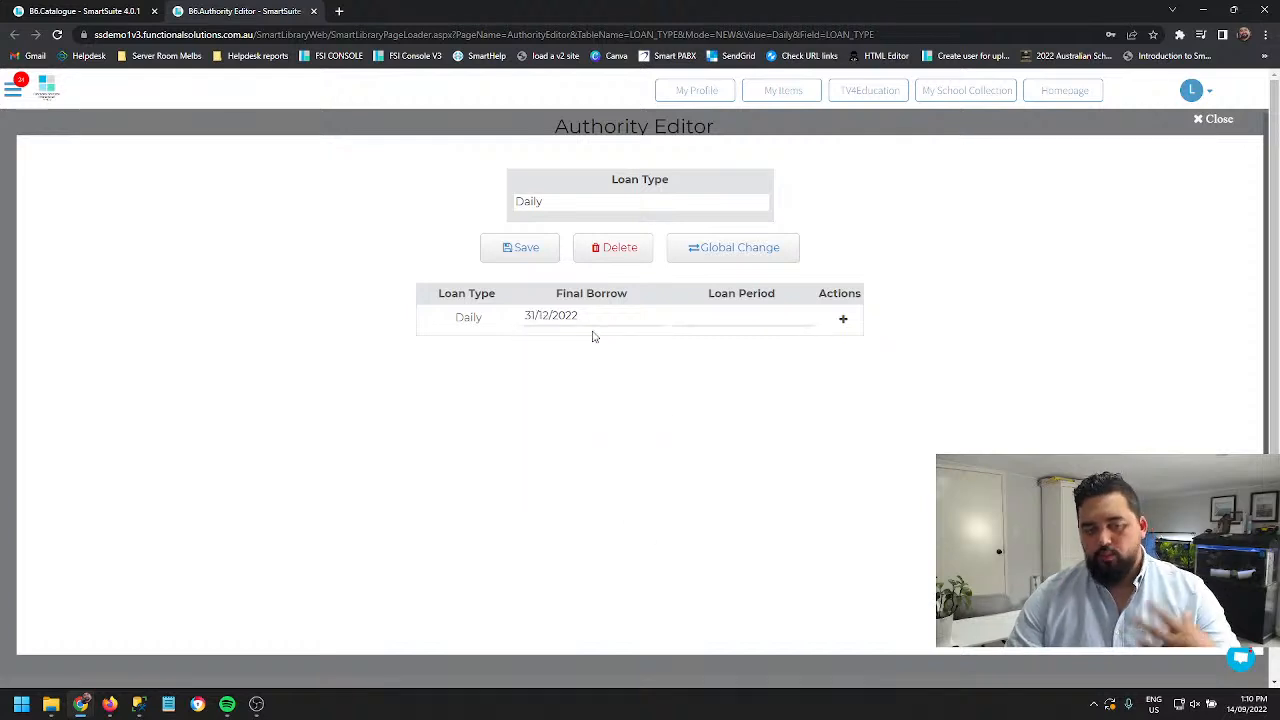
pyautogui.click(729, 316)
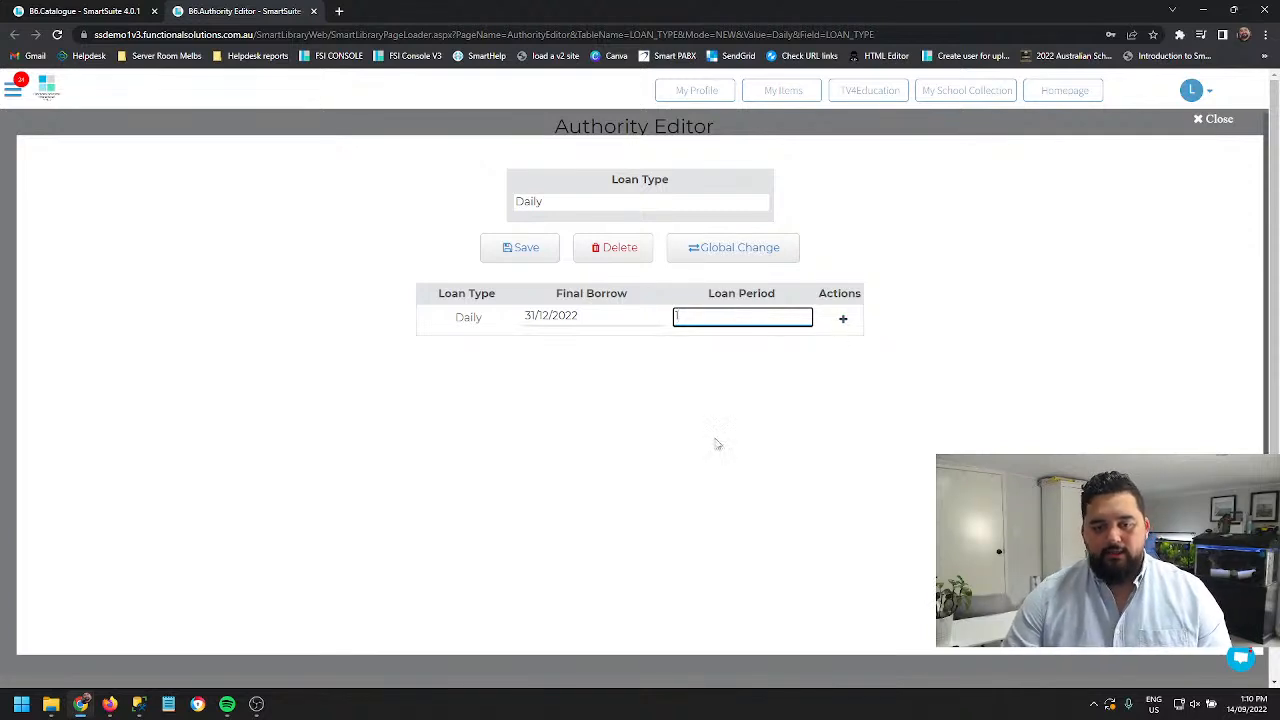
pyautogui.click(845, 320)
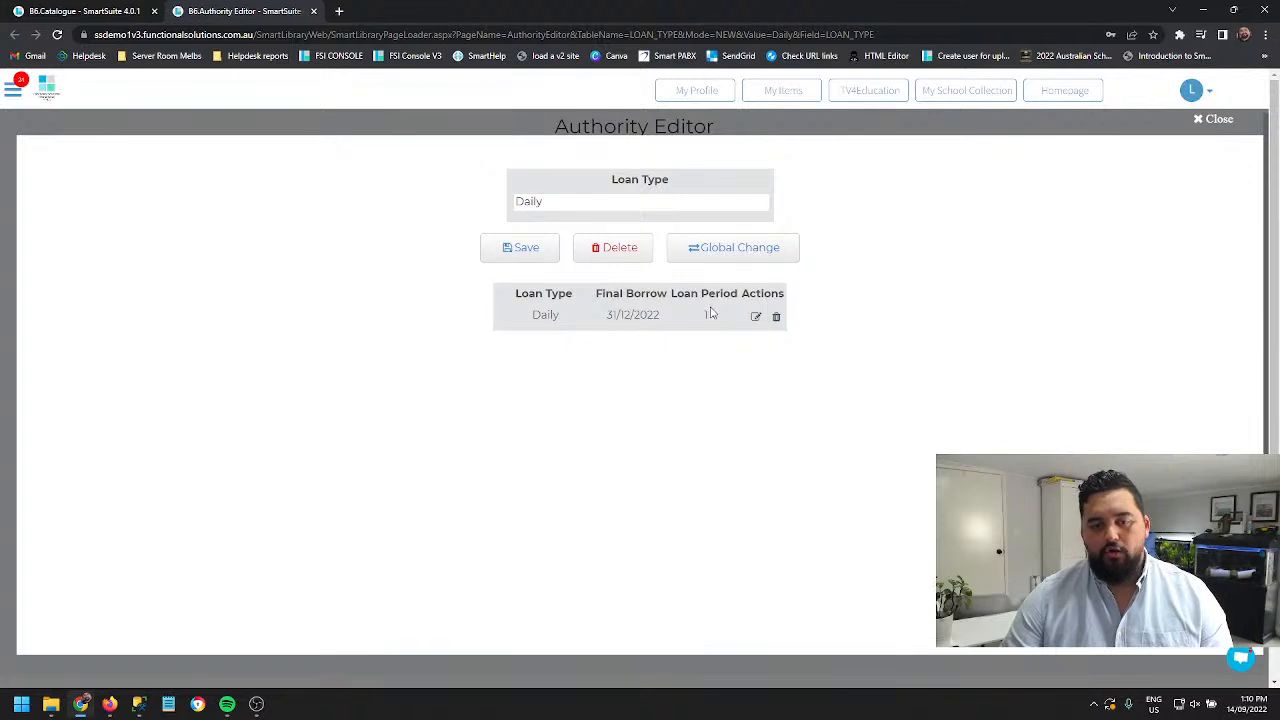
# Return to the iPad catalogue record, set the copy's renewal type to N/A, and save
pyautogui.click(120, 10)
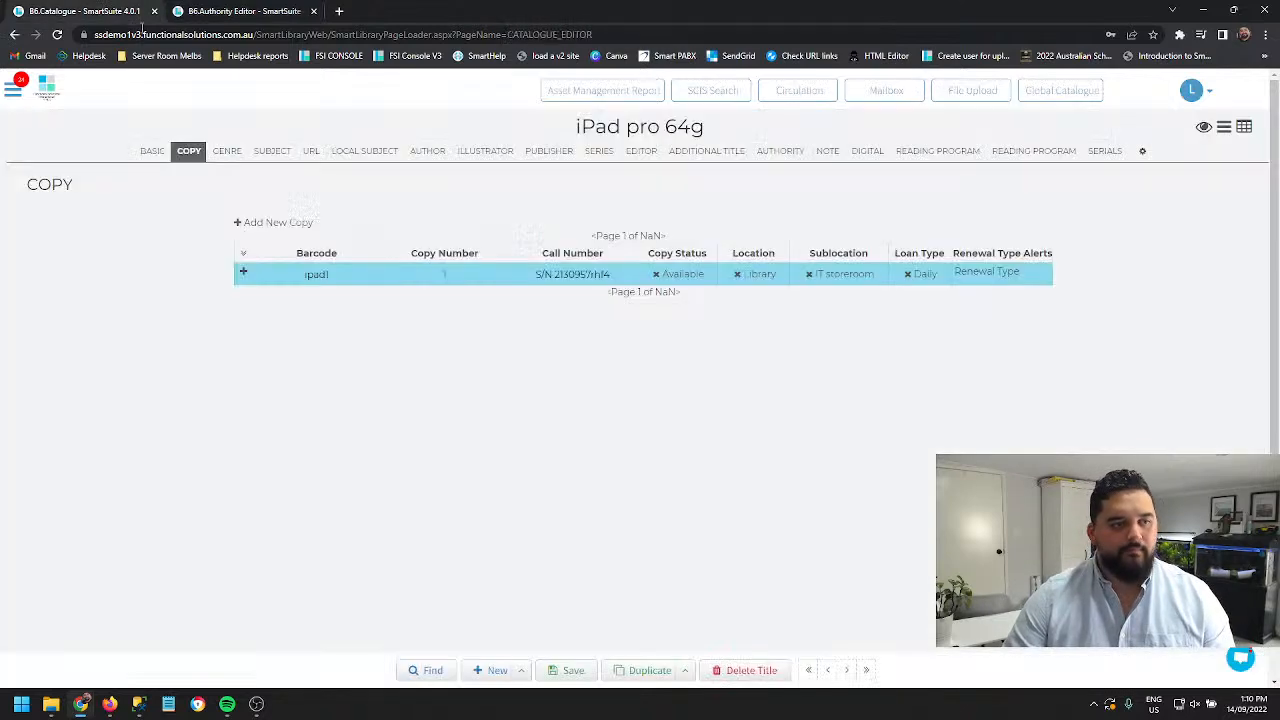
pyautogui.click(990, 278)
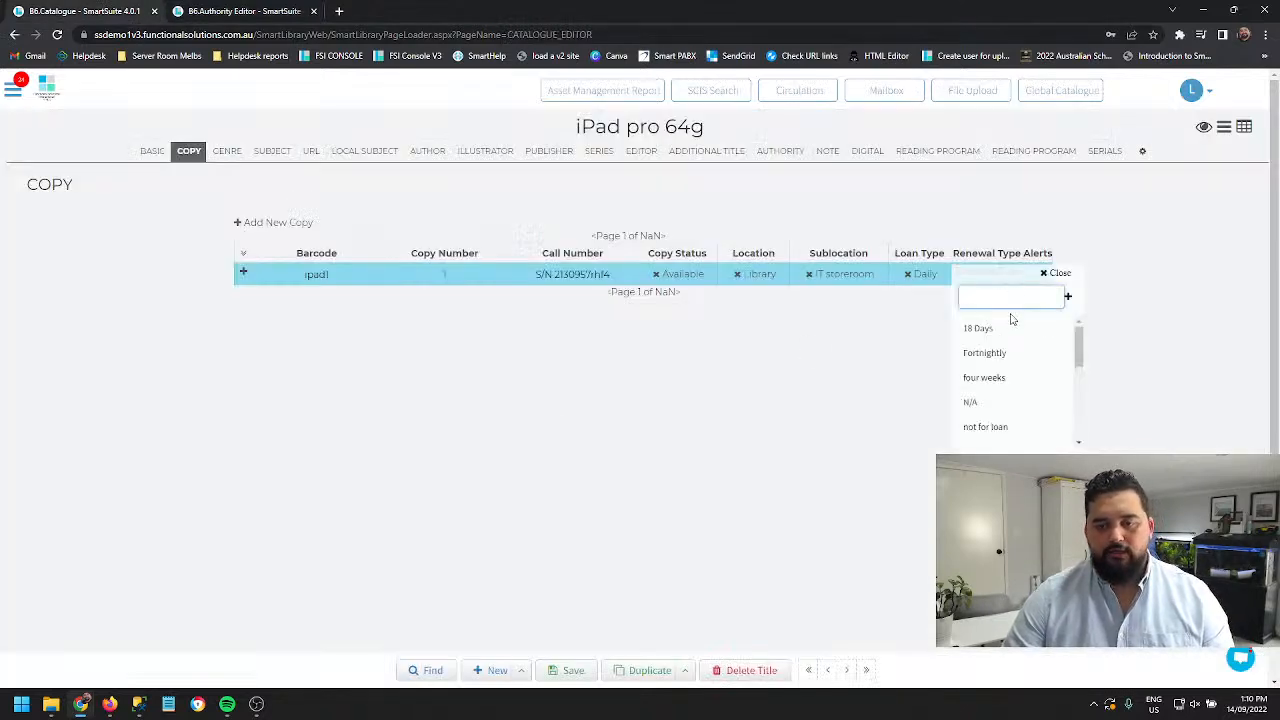
pyautogui.click(981, 410)
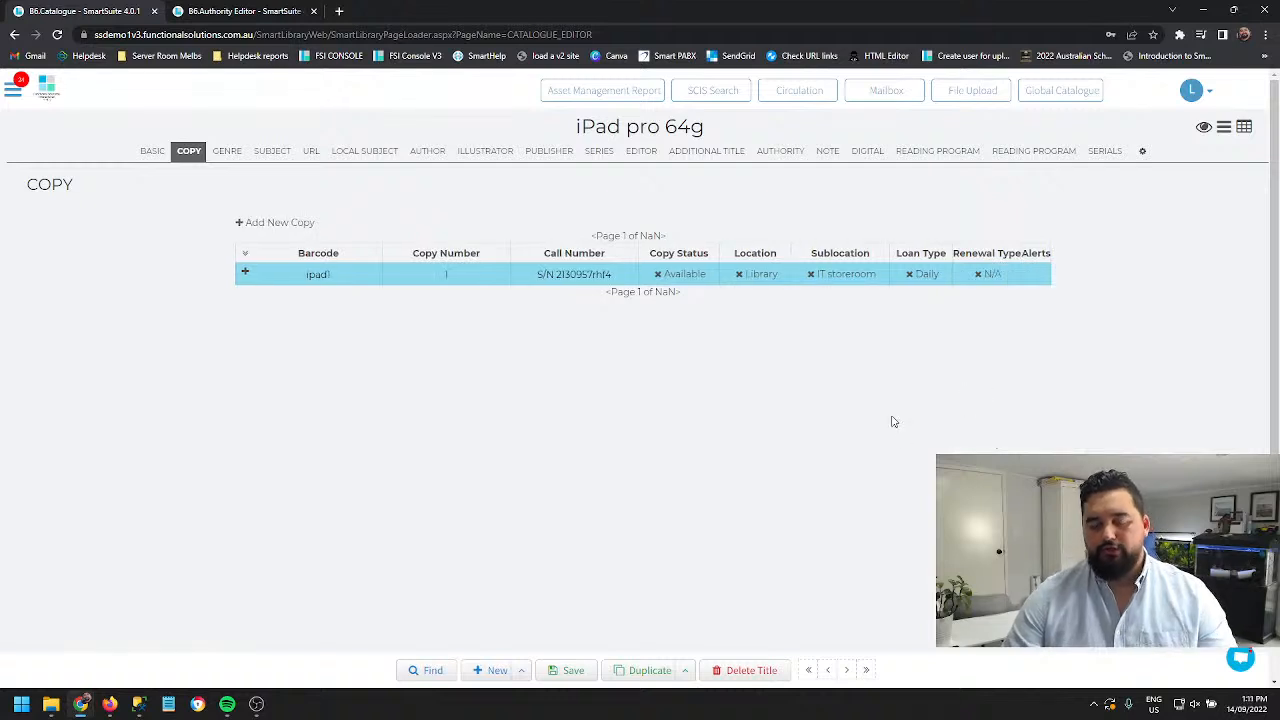
pyautogui.click(574, 670)
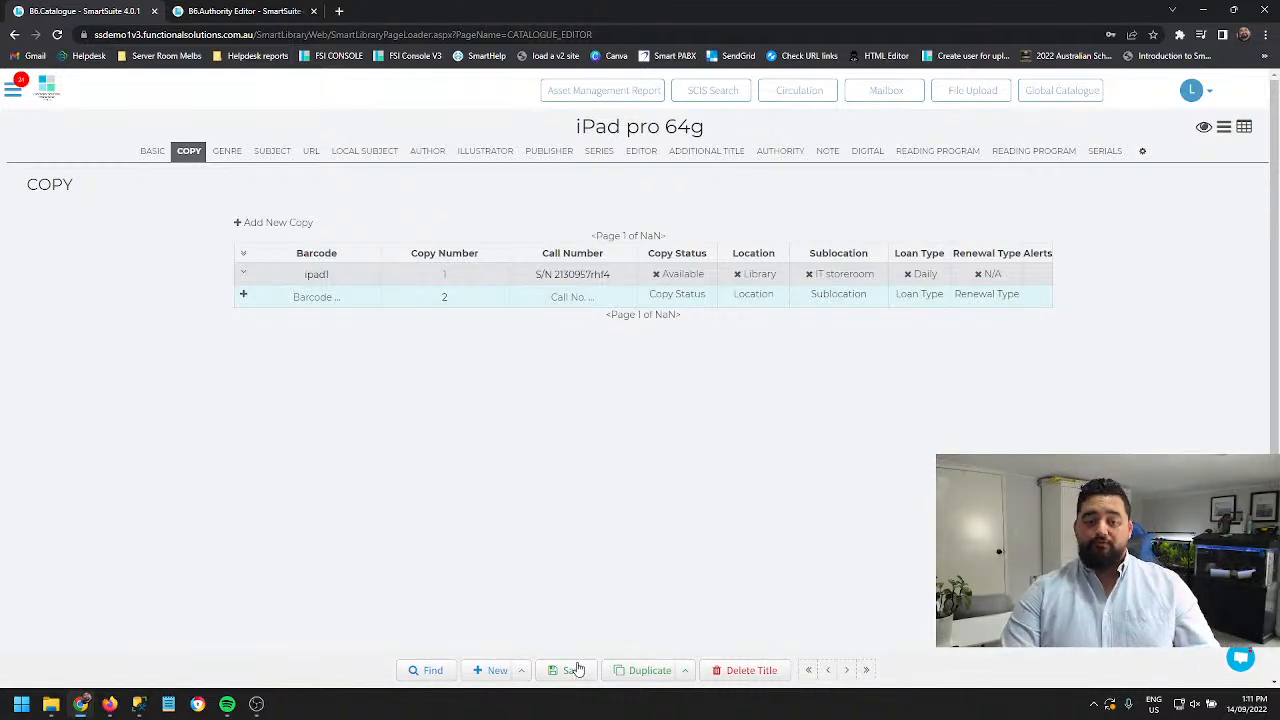
# Expand the ipad1 copy's details and set its cost to 999 and replacement value to 1000
pyautogui.click(244, 273)
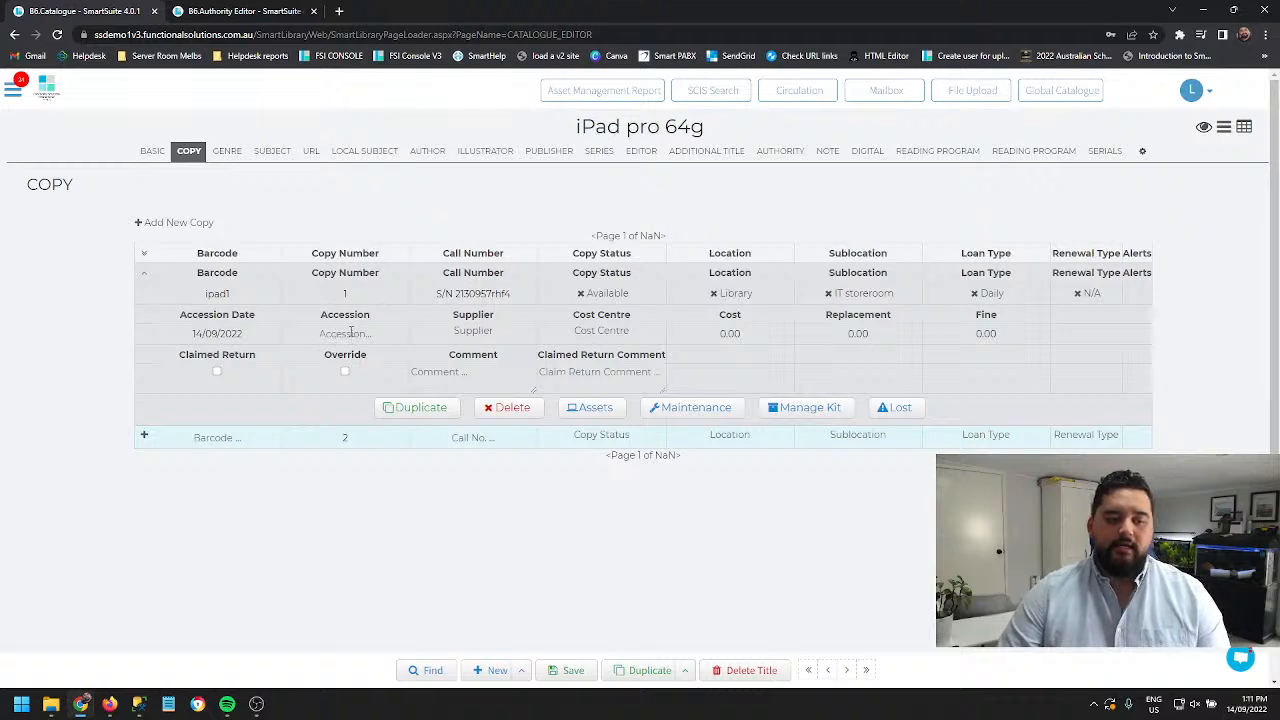
pyautogui.click(757, 338)
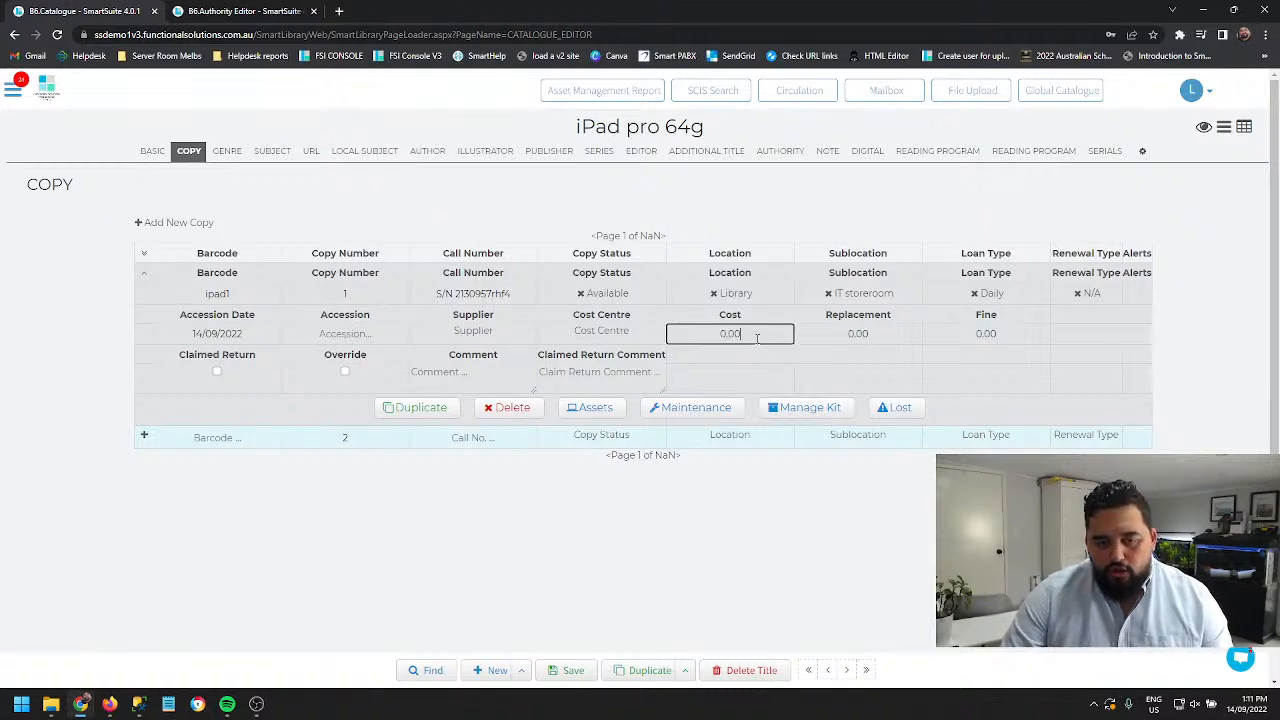
pyautogui.moveTo(788, 336); pyautogui.dragTo(641, 332)
pyautogui.write('999')
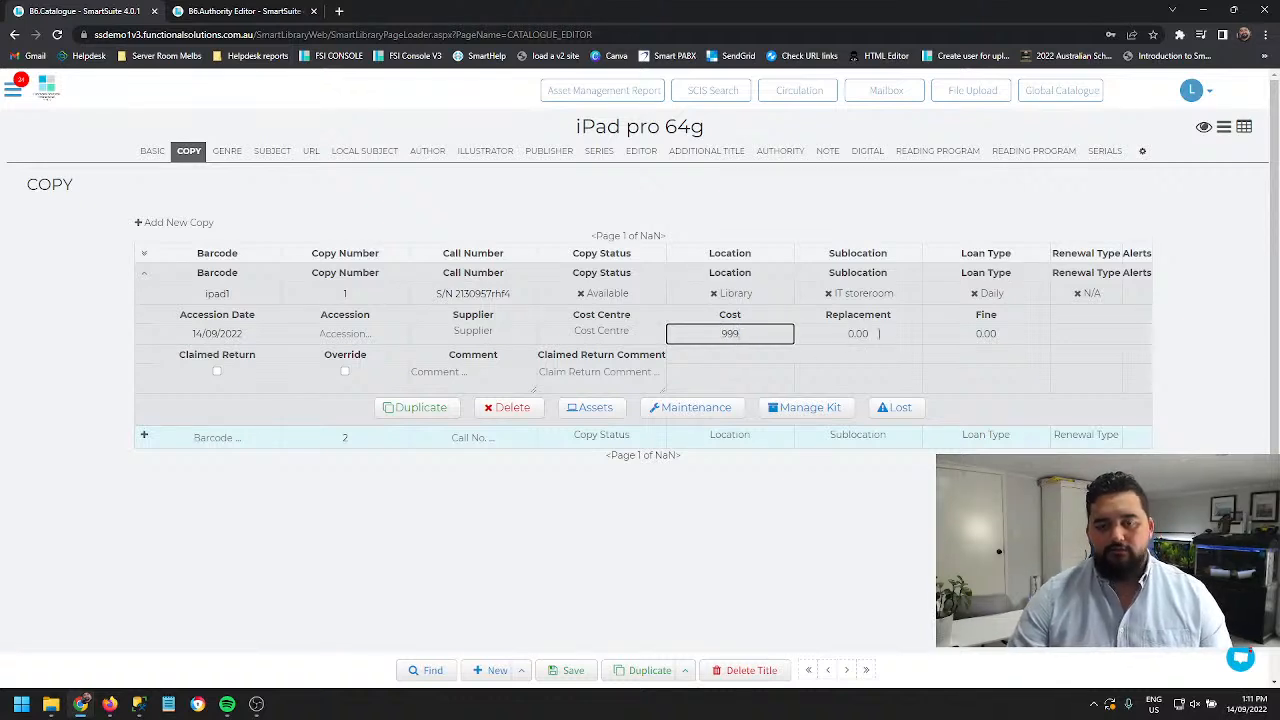
pyautogui.moveTo(879, 334); pyautogui.dragTo(858, 350)
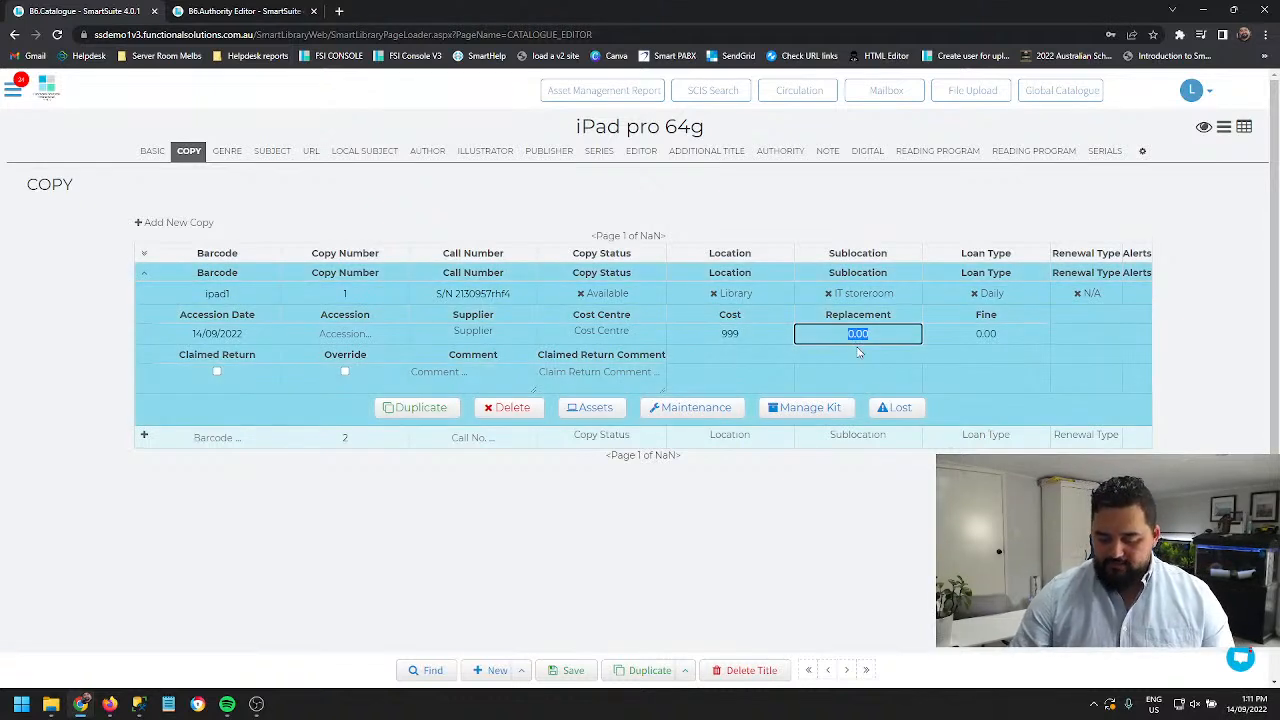
pyautogui.press('BackSpace')
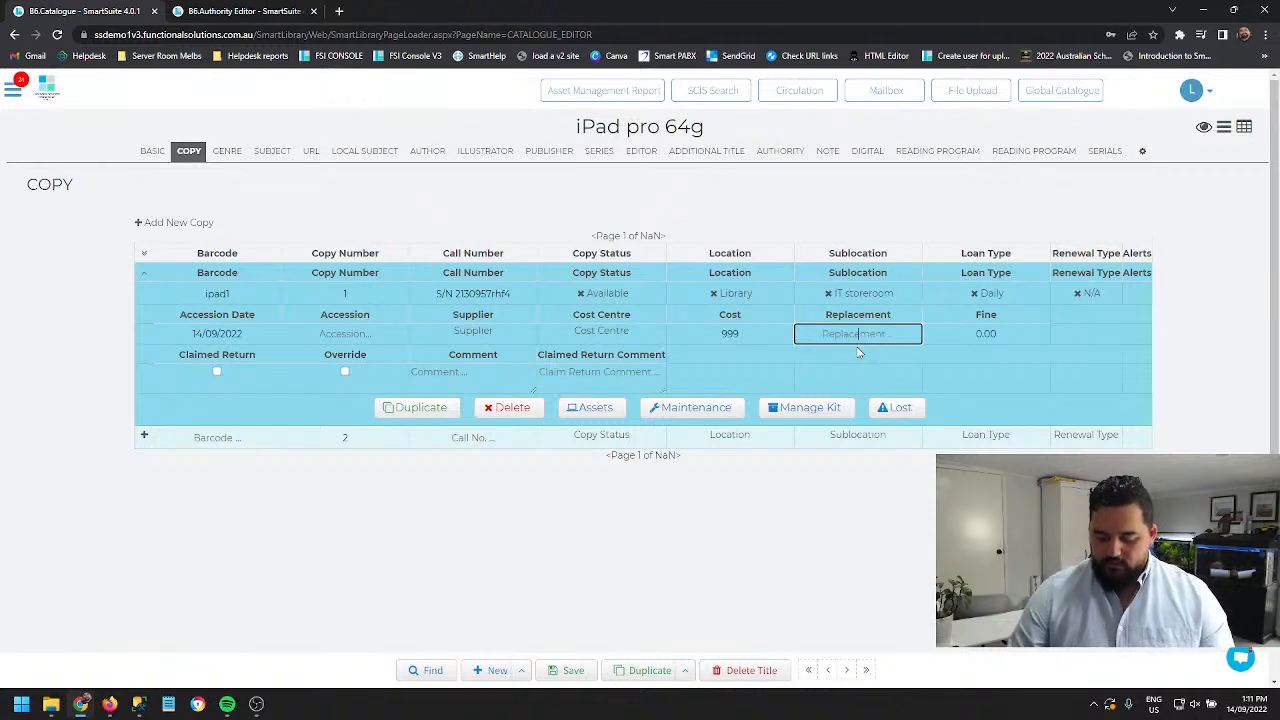
pyautogui.write('1000')
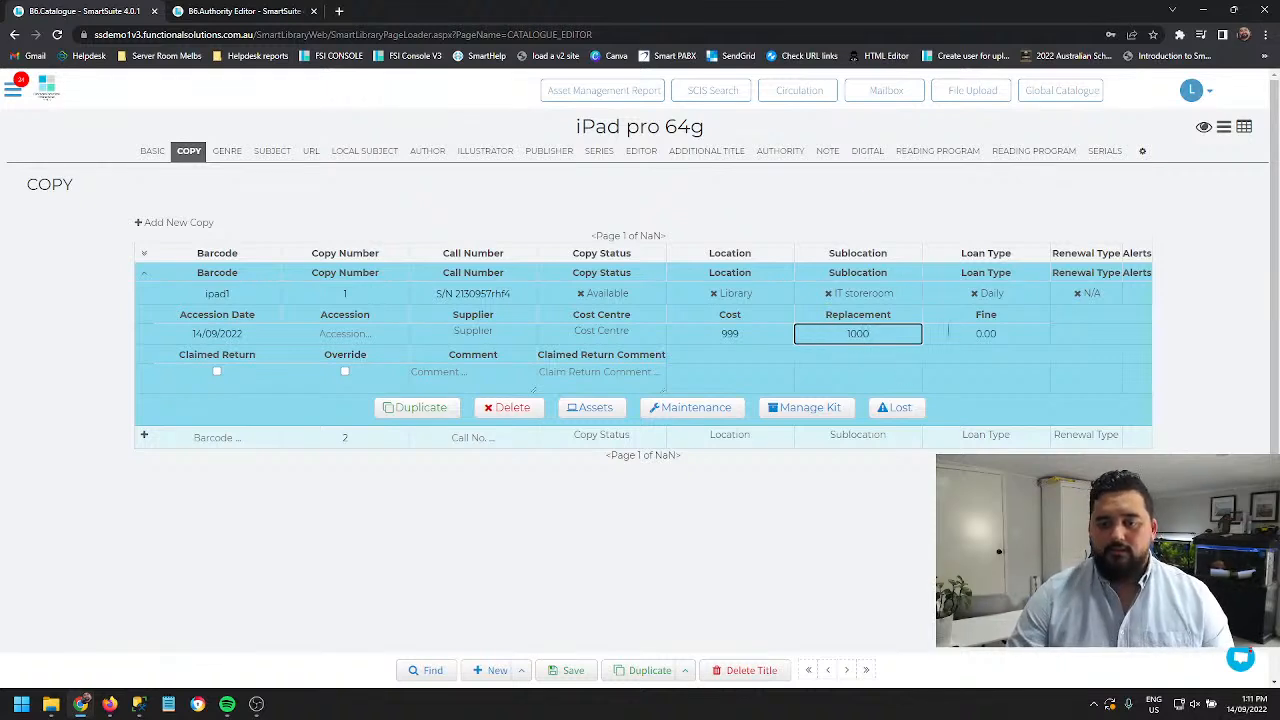
pyautogui.click(948, 333)
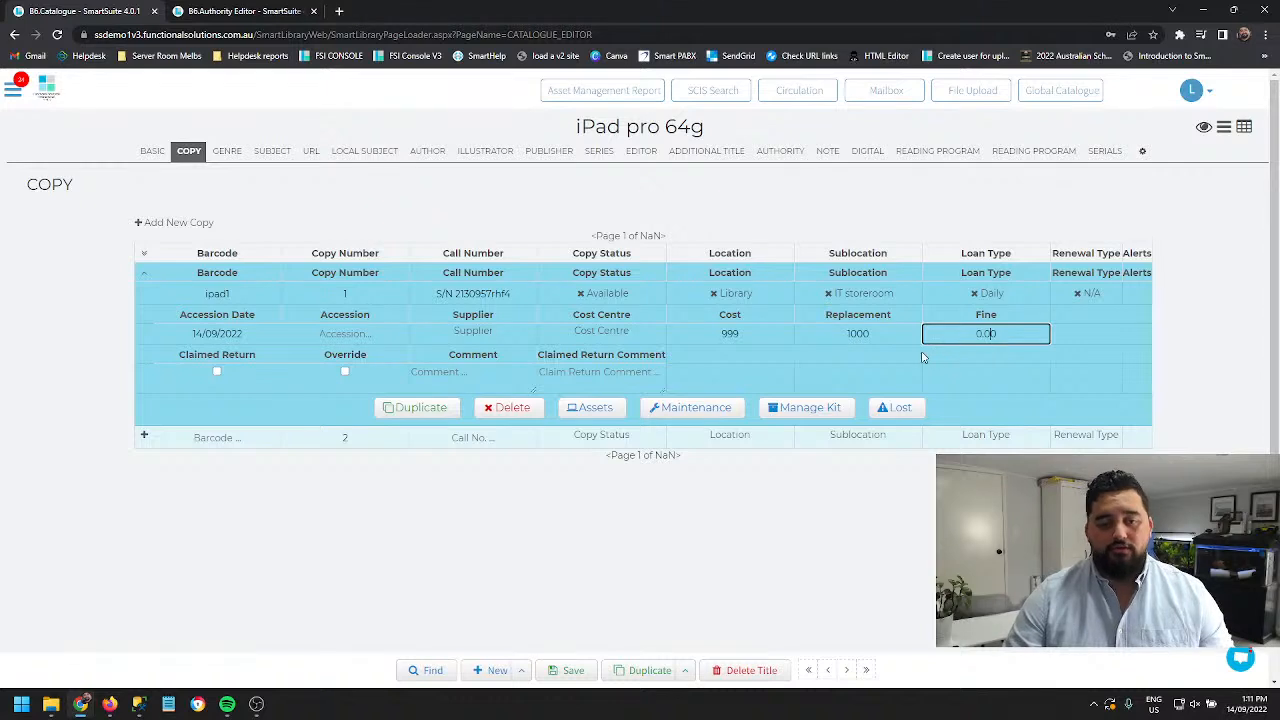
# Set the ipad1 copy's supplier to JB HiFi
pyautogui.click(455, 342)
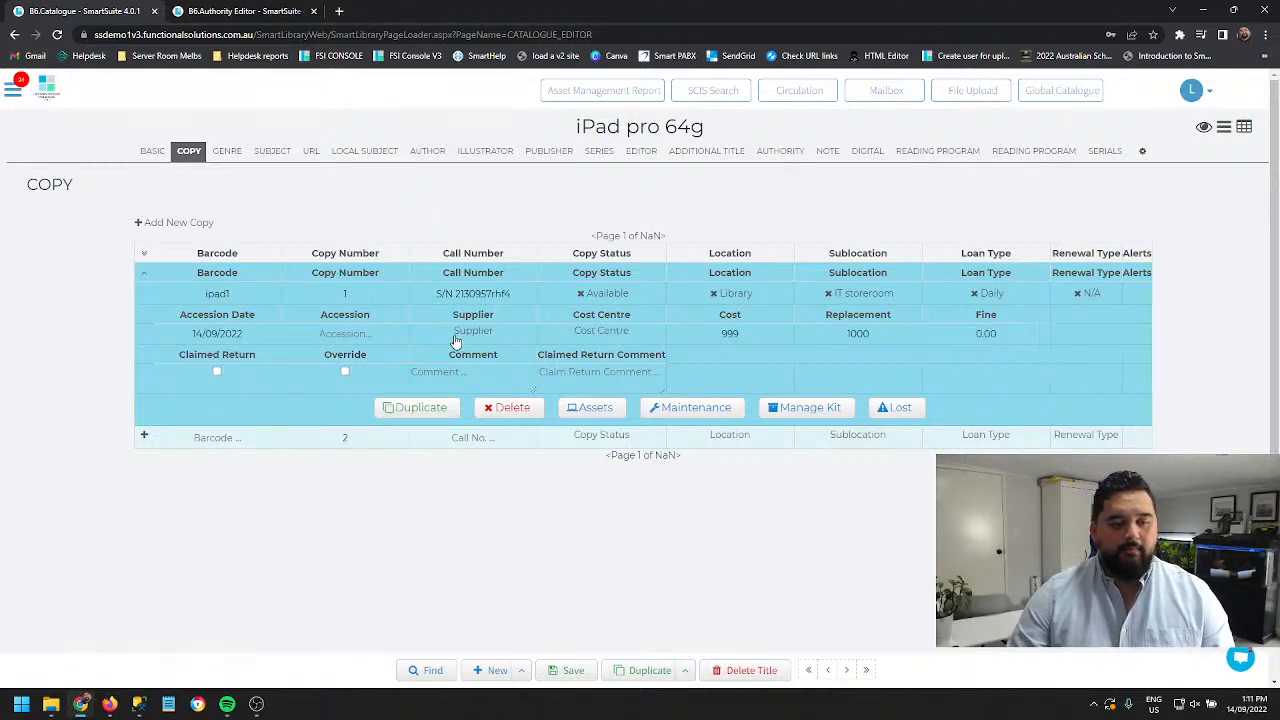
pyautogui.write('JB')
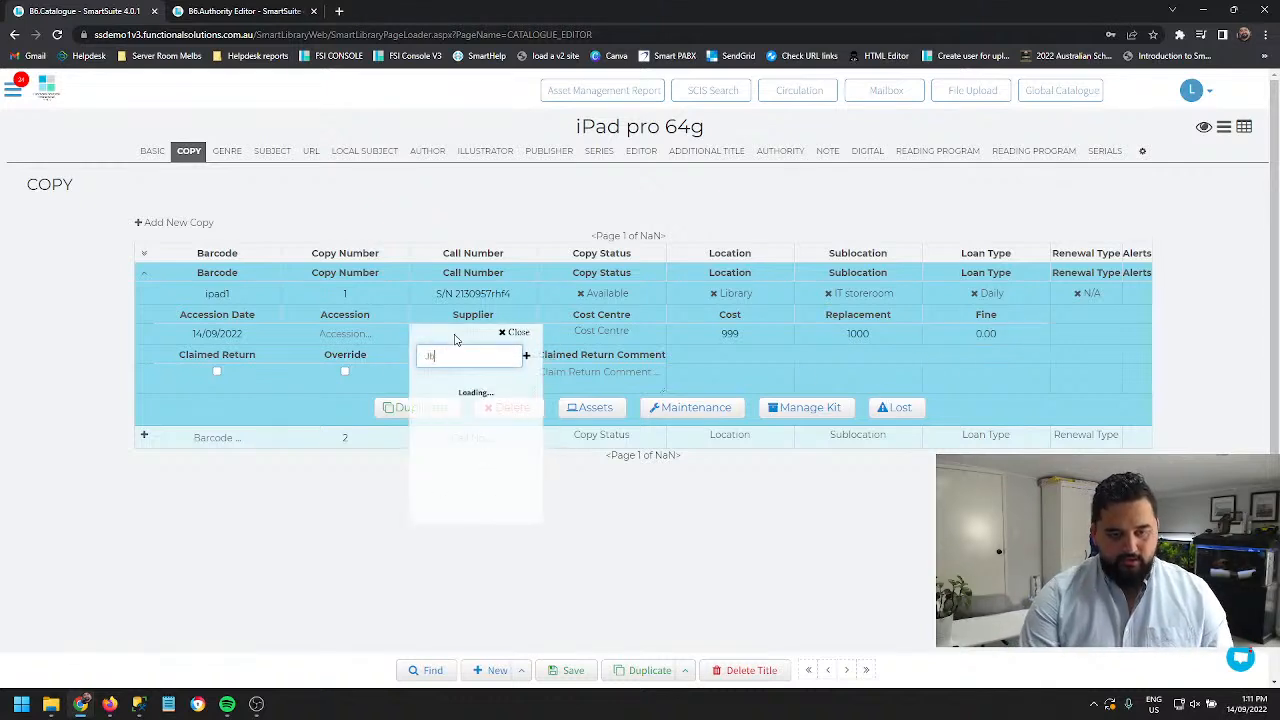
pyautogui.click(450, 388)
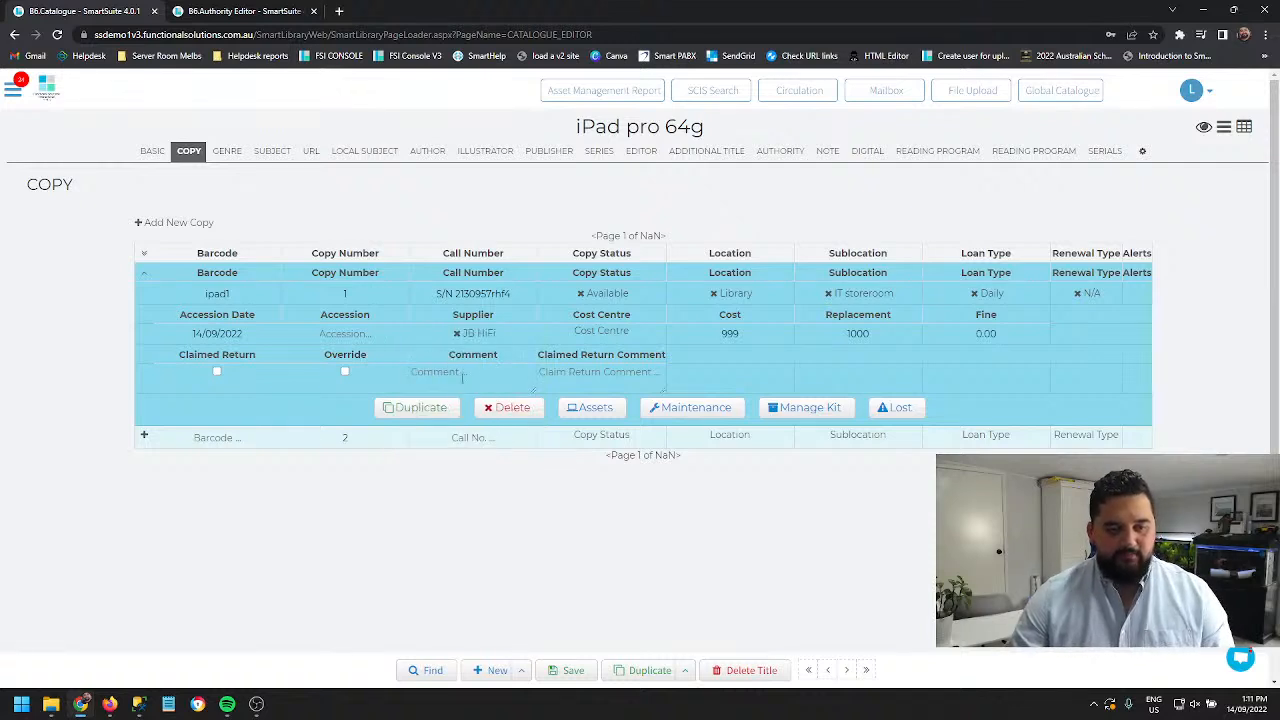
# Add IT as a new cost centre for the ipad1 copy, save it in the authority editor, and return to the catalogue record
pyautogui.click(614, 342)
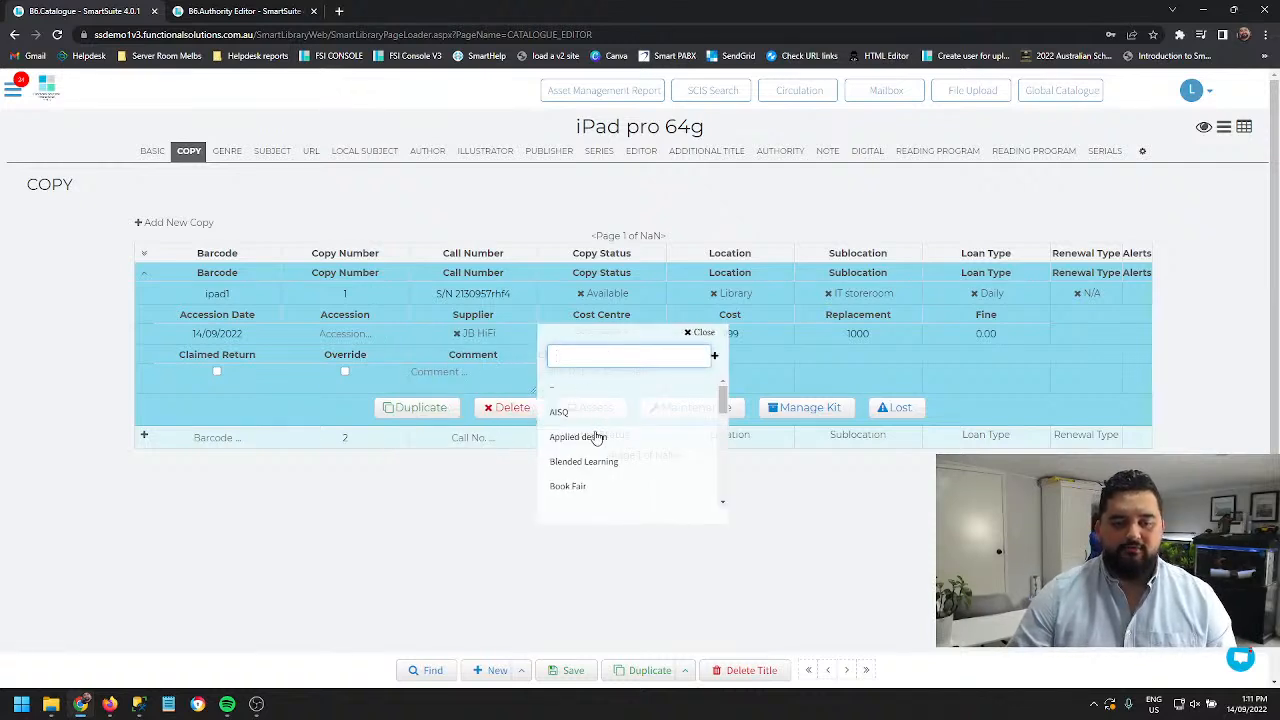
pyautogui.write('IT')
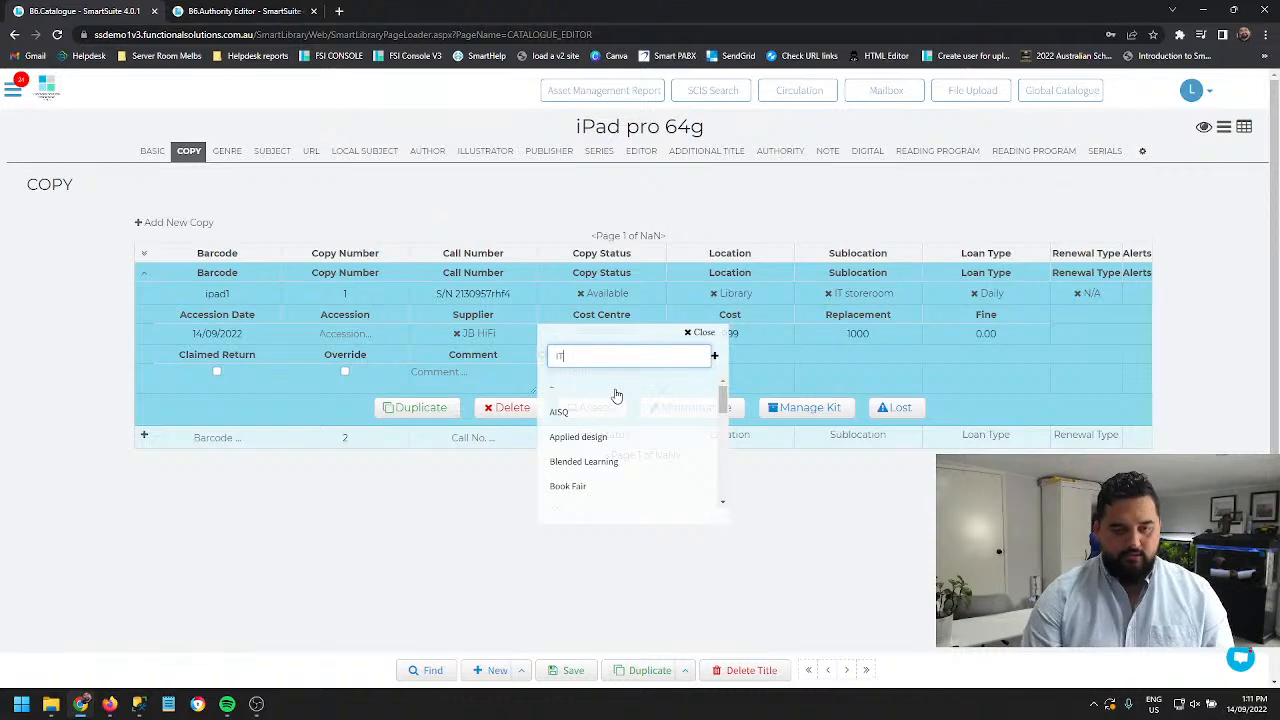
pyautogui.click(655, 356)
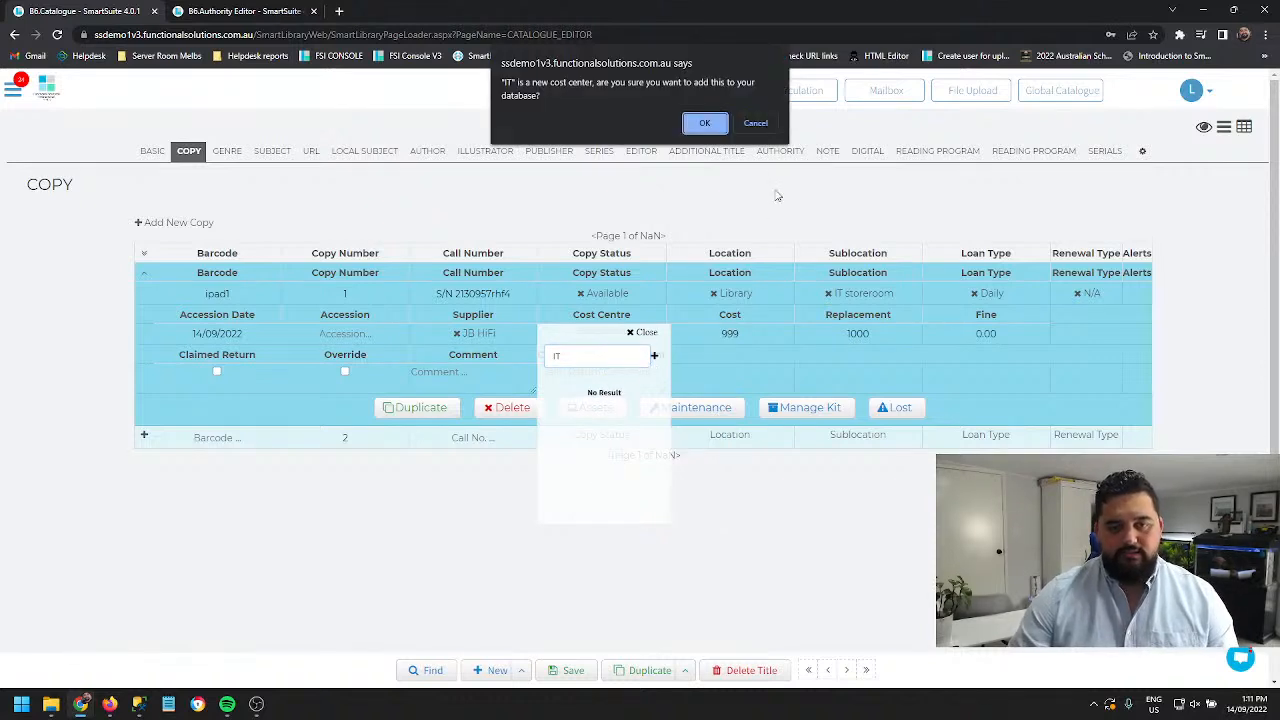
pyautogui.click(706, 111)
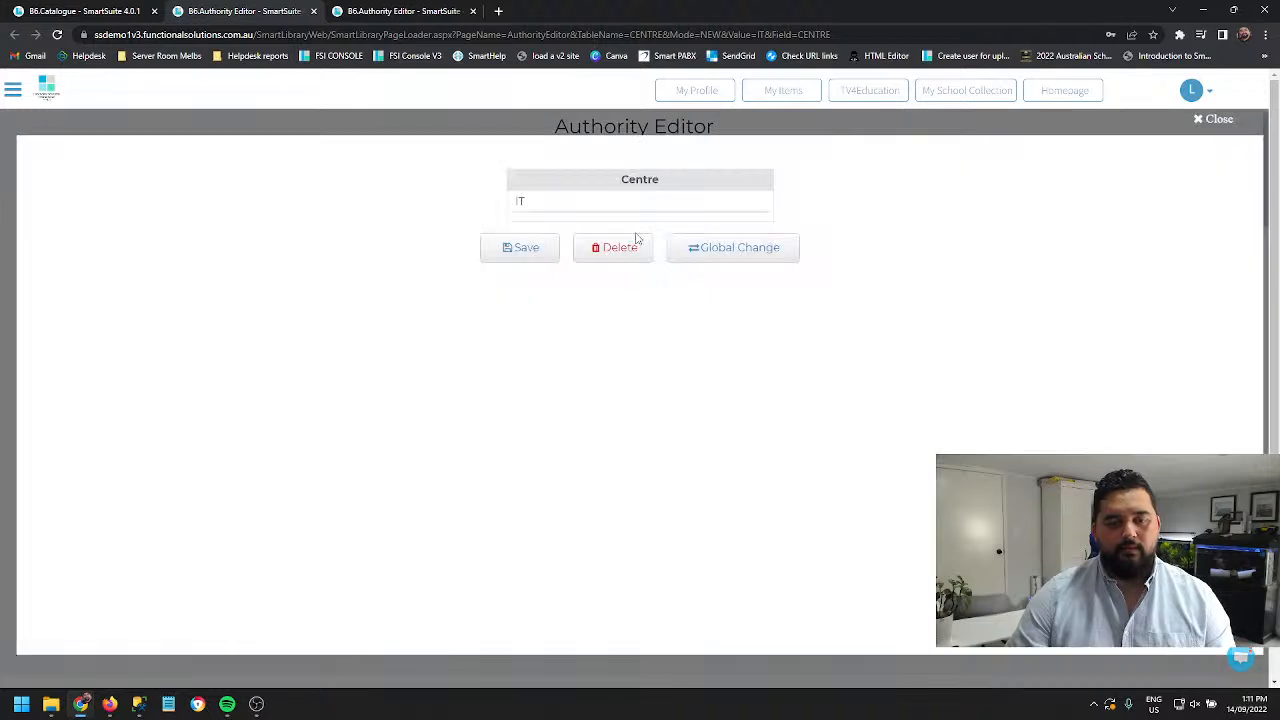
pyautogui.click(517, 249)
pyautogui.click(566, 203)
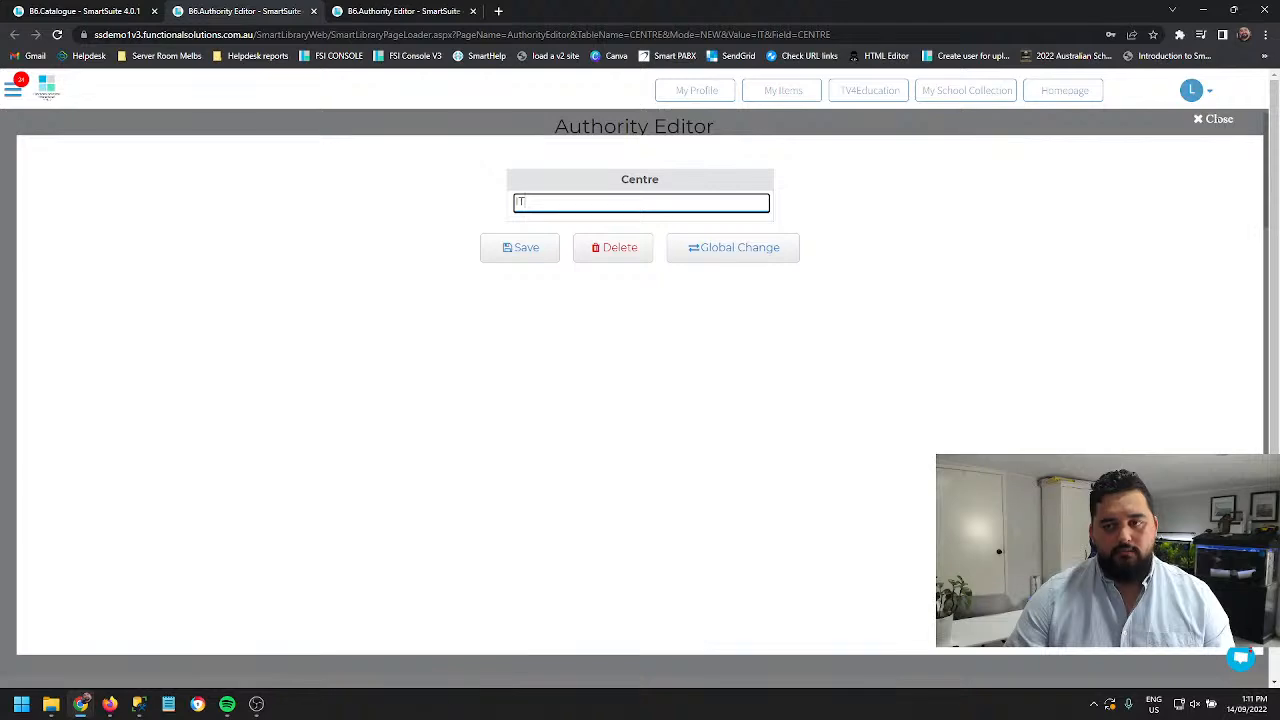
pyautogui.click(1212, 119)
pyautogui.click(100, 10)
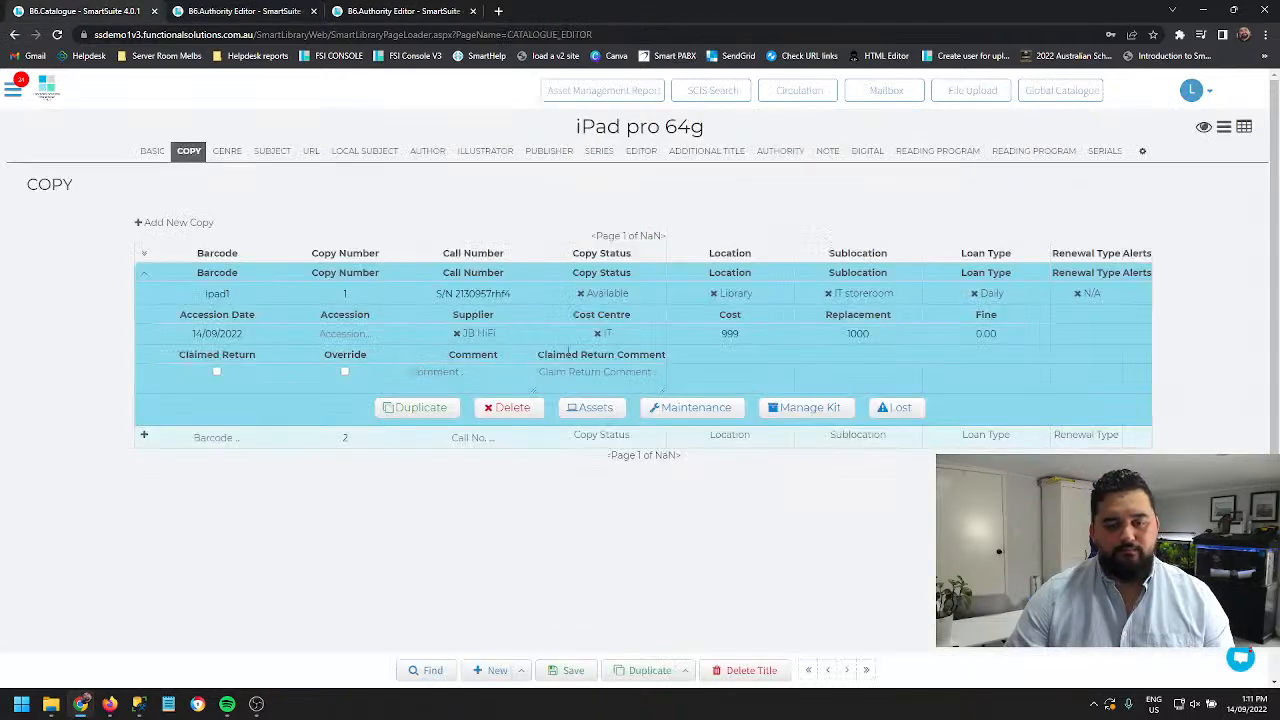
pyautogui.scroll(-2, 615, 498)
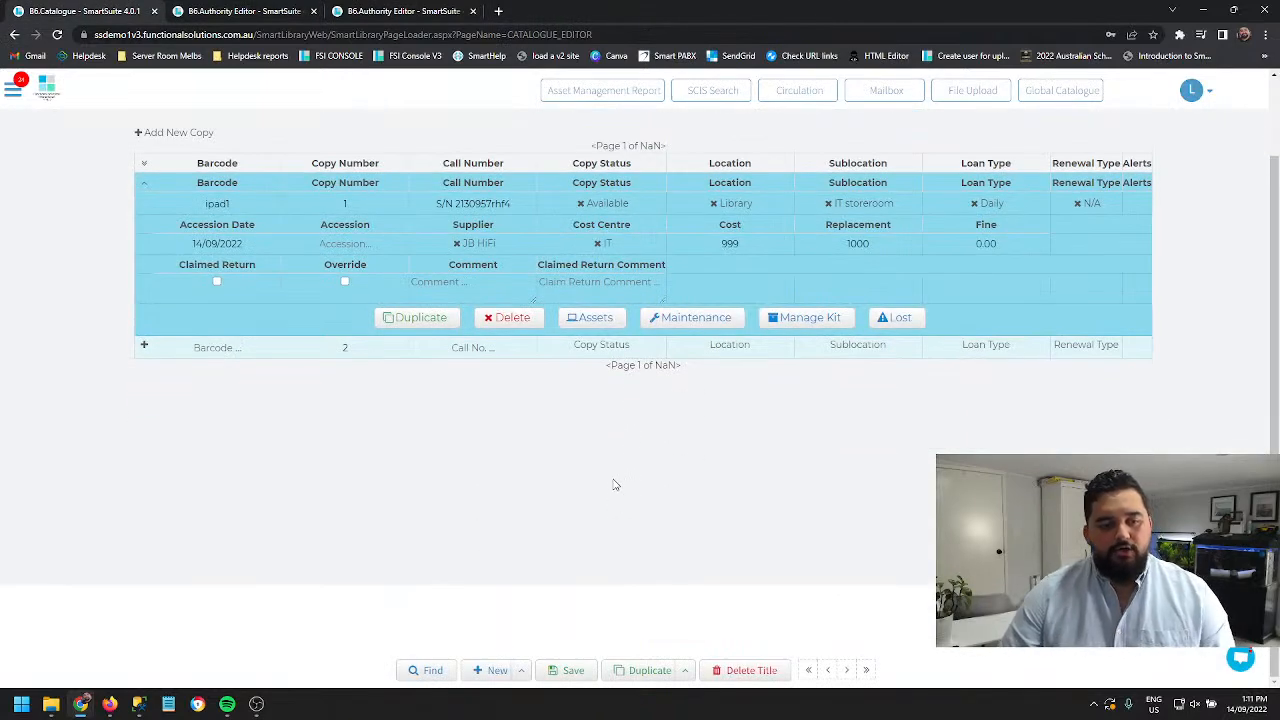
pyautogui.scroll(2, 615, 485)
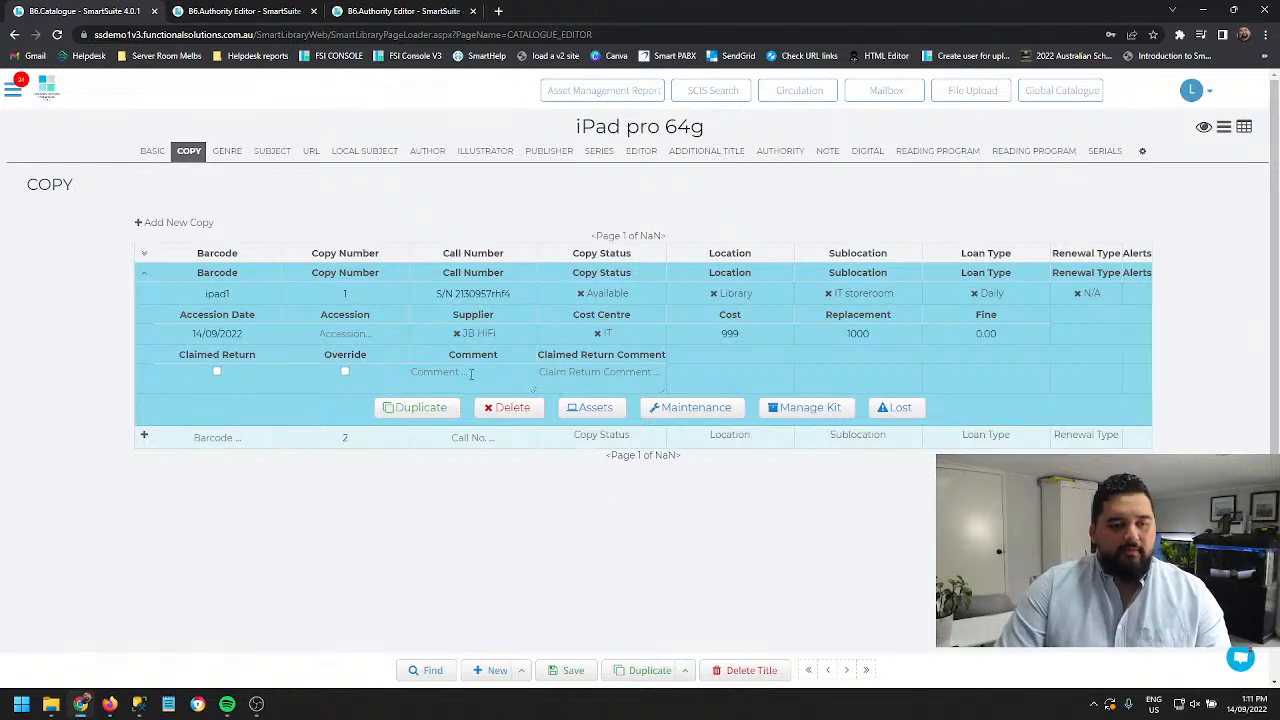
# Set the security level in the iPad title's basic details to 50 and save the record
pyautogui.click(150, 150)
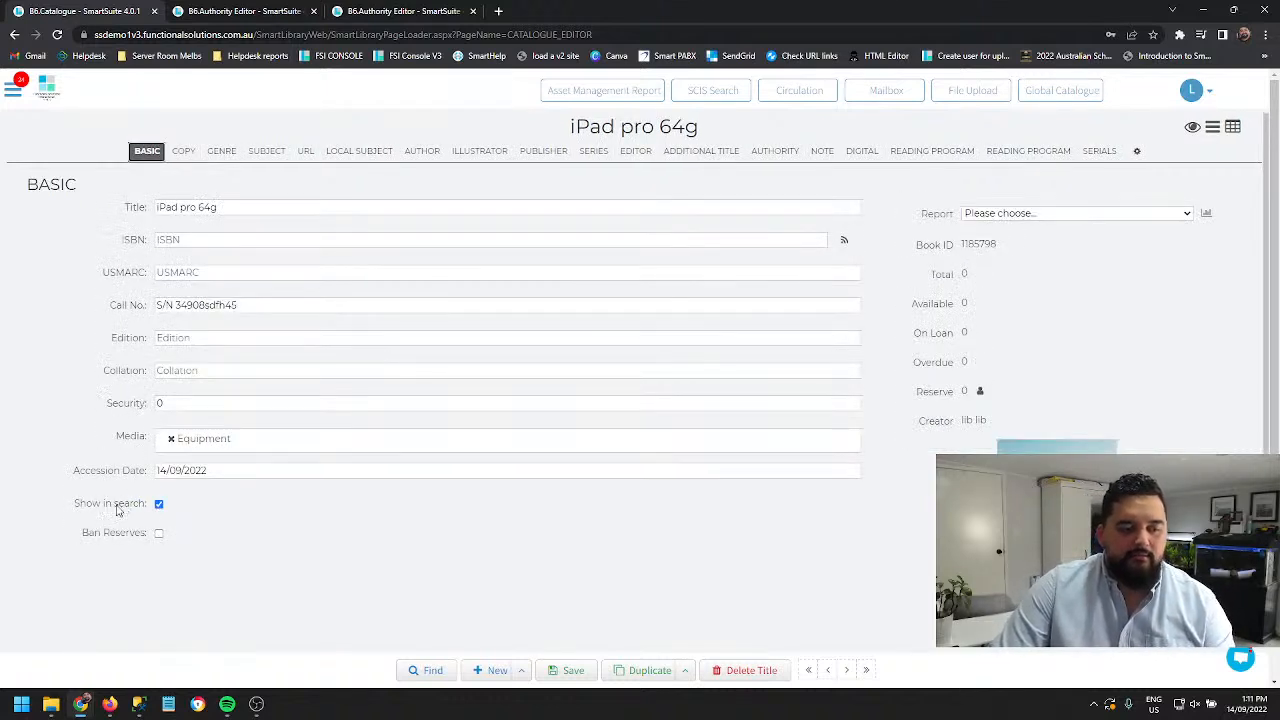
pyautogui.doubleClick(200, 405)
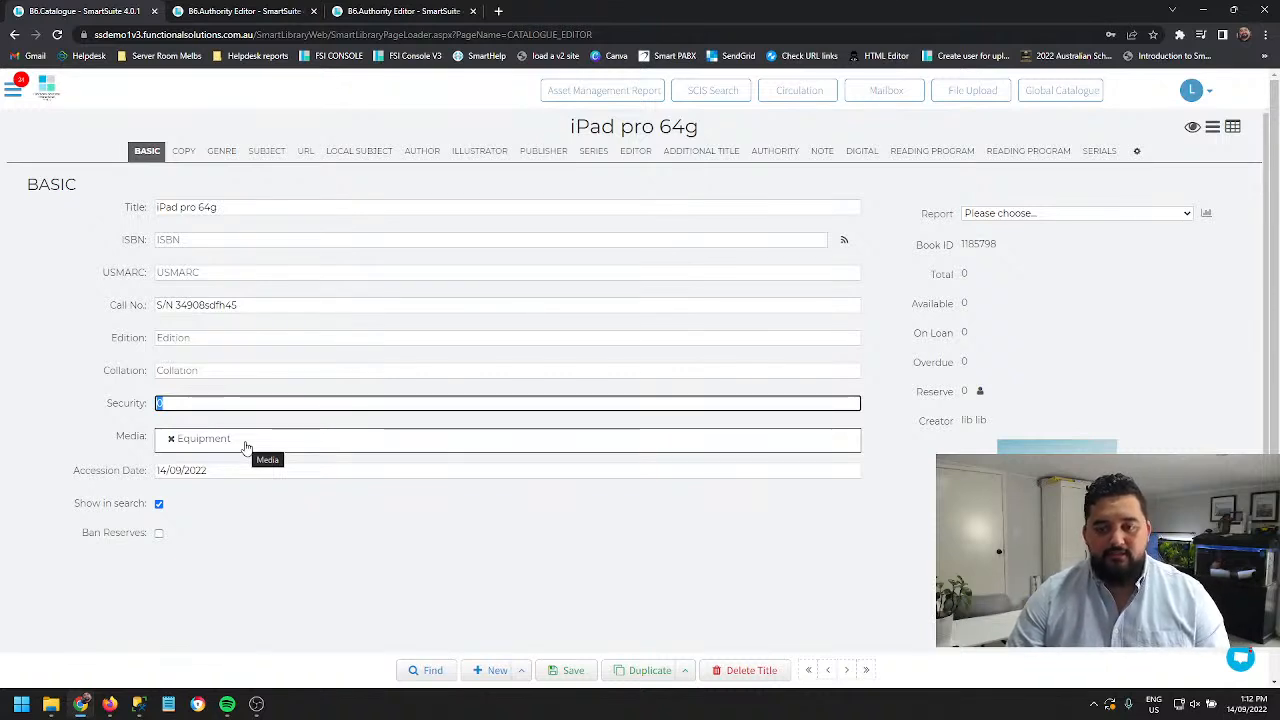
pyautogui.click(187, 401)
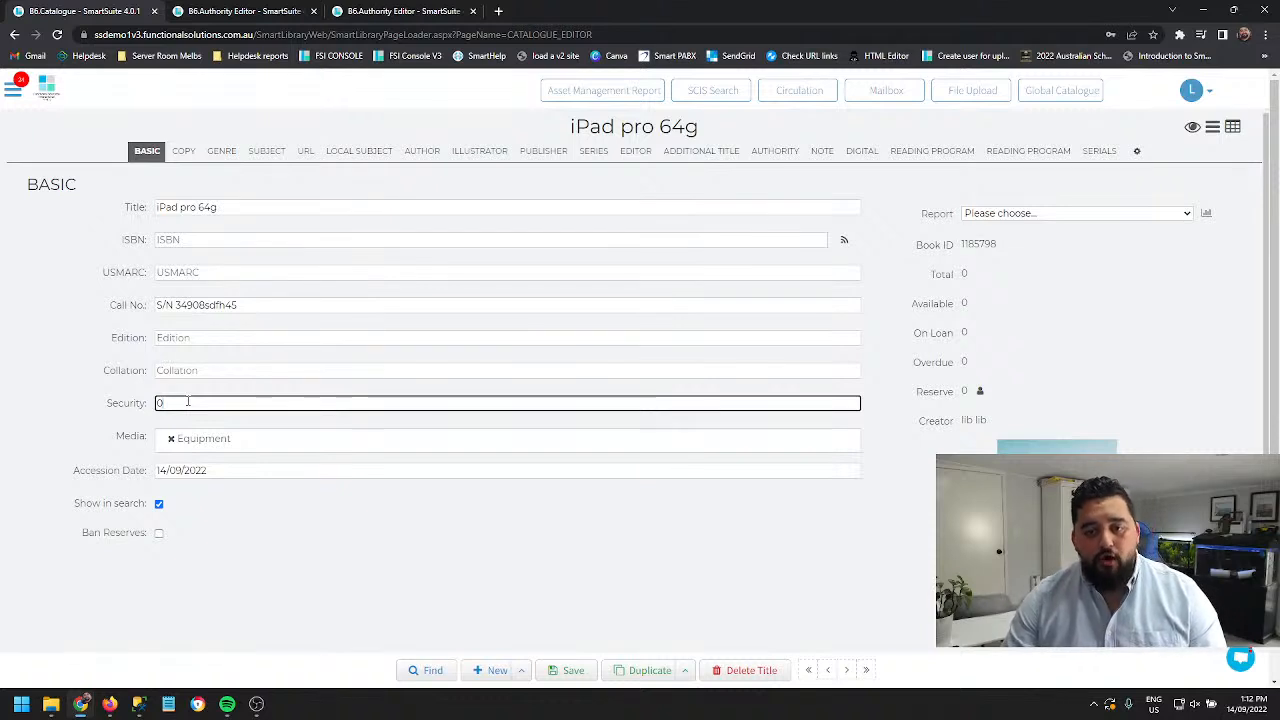
pyautogui.moveTo(188, 401); pyautogui.dragTo(127, 412)
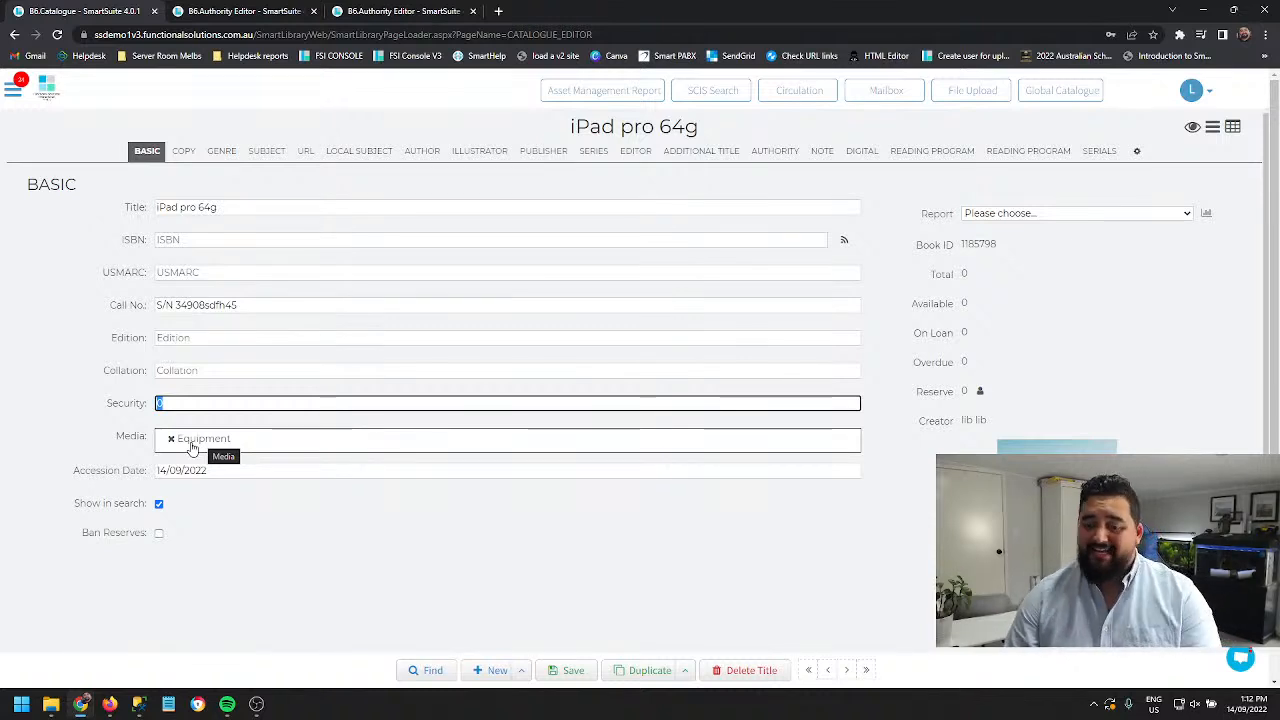
pyautogui.write('50')
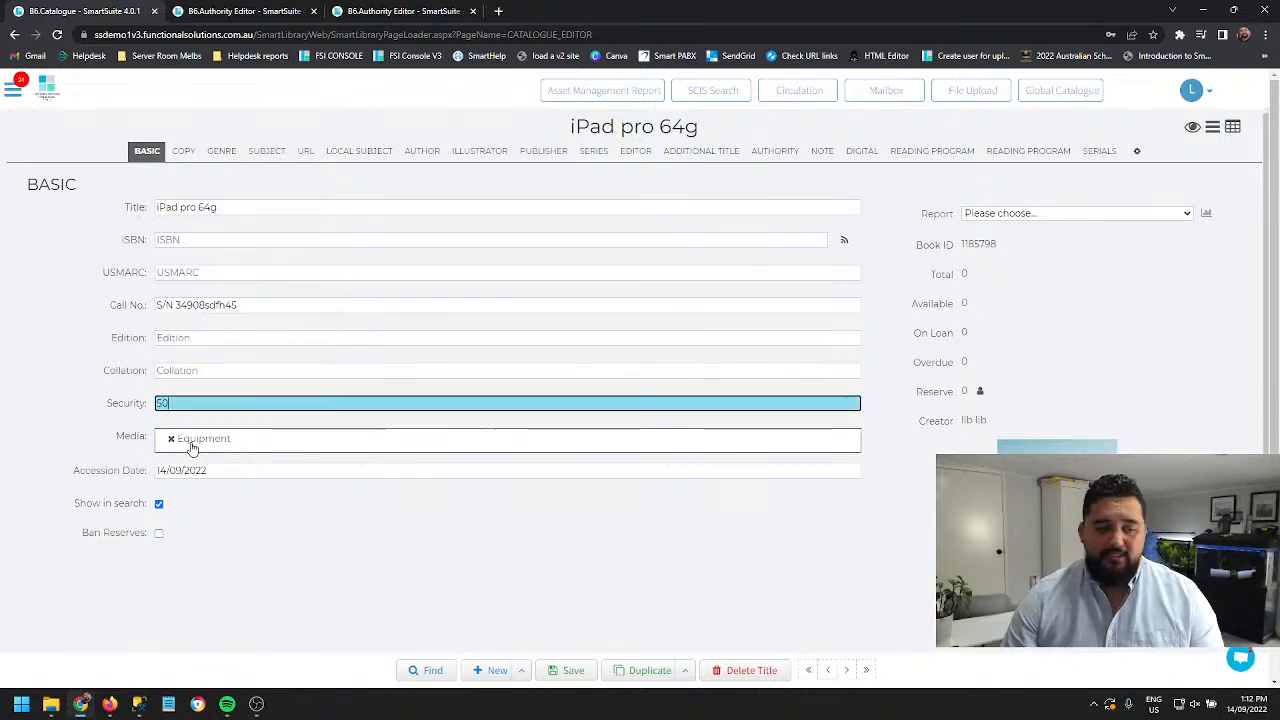
pyautogui.click(568, 670)
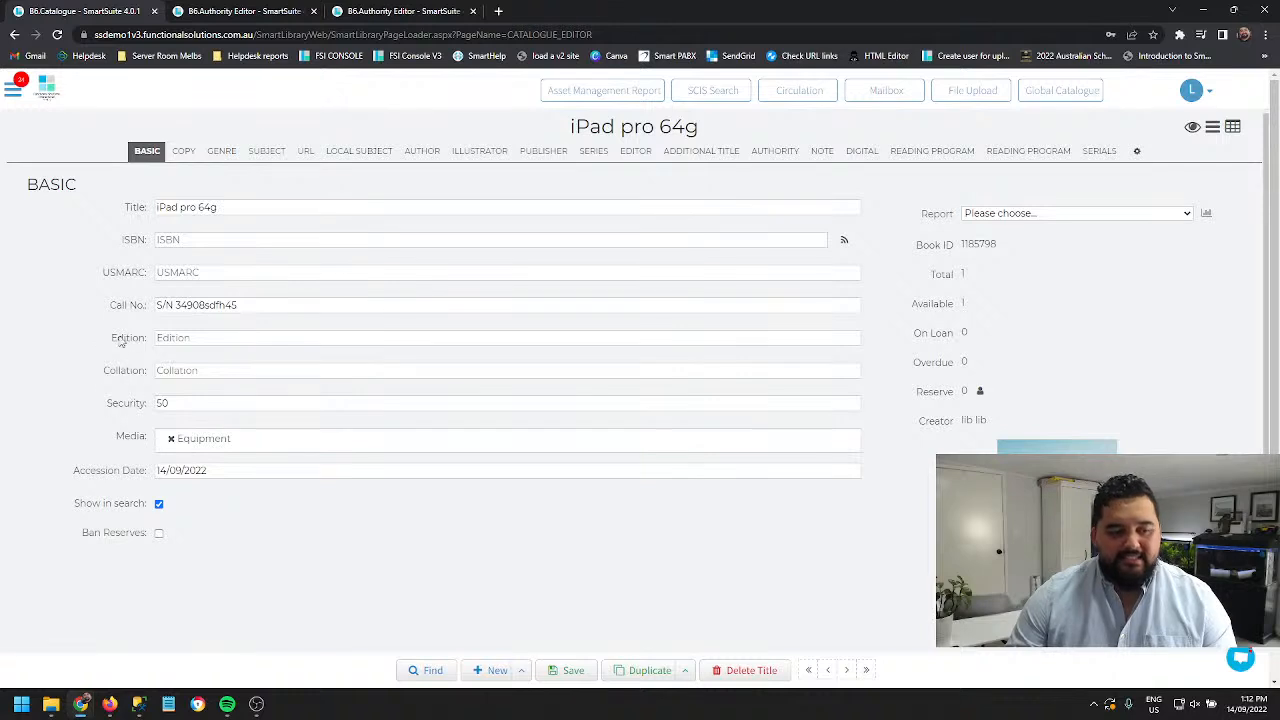
pyautogui.moveTo(162, 403); pyautogui.dragTo(190, 403)
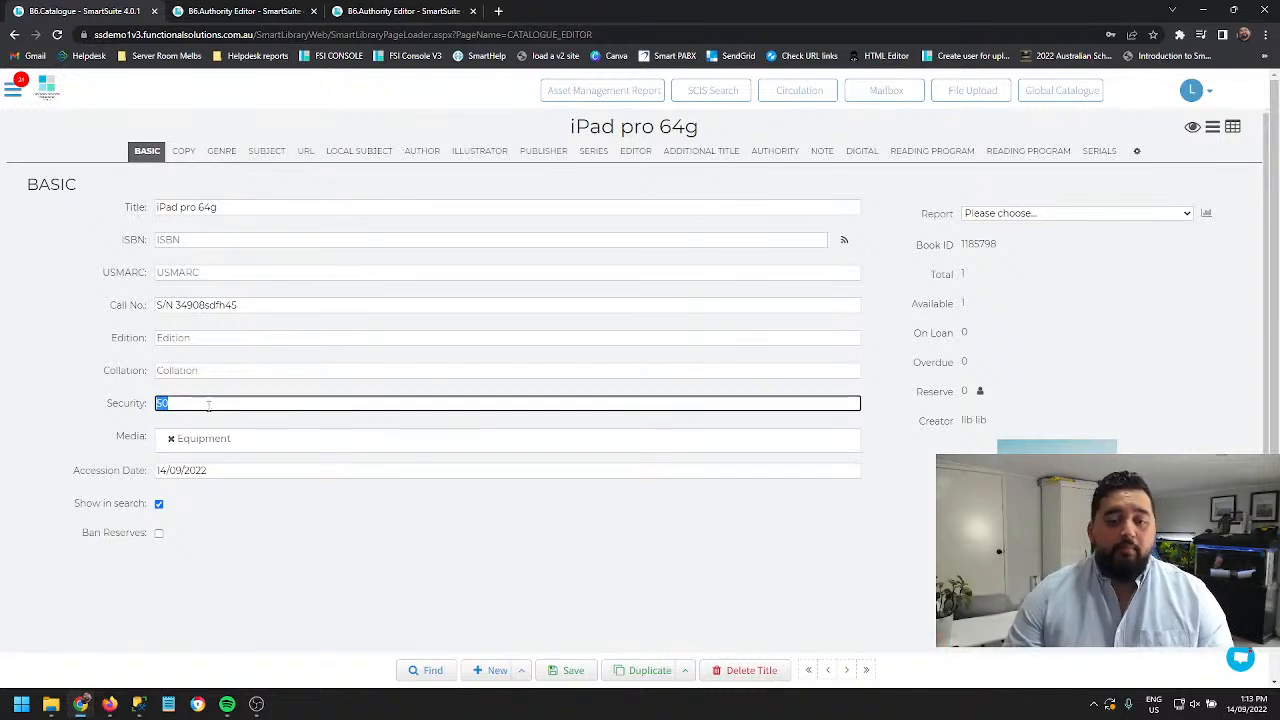
pyautogui.click(203, 404)
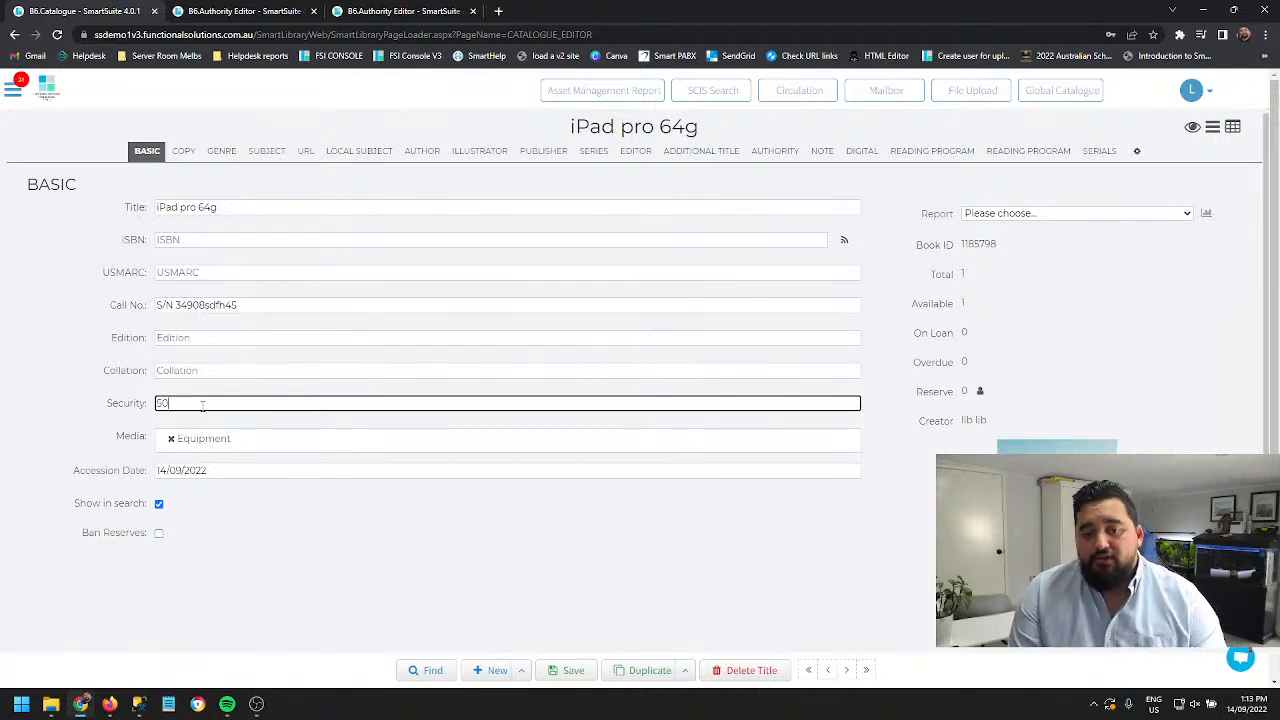
# Hide the iPad pro 64g title from search, set its security level to 0, and save the record
pyautogui.click(158, 504)
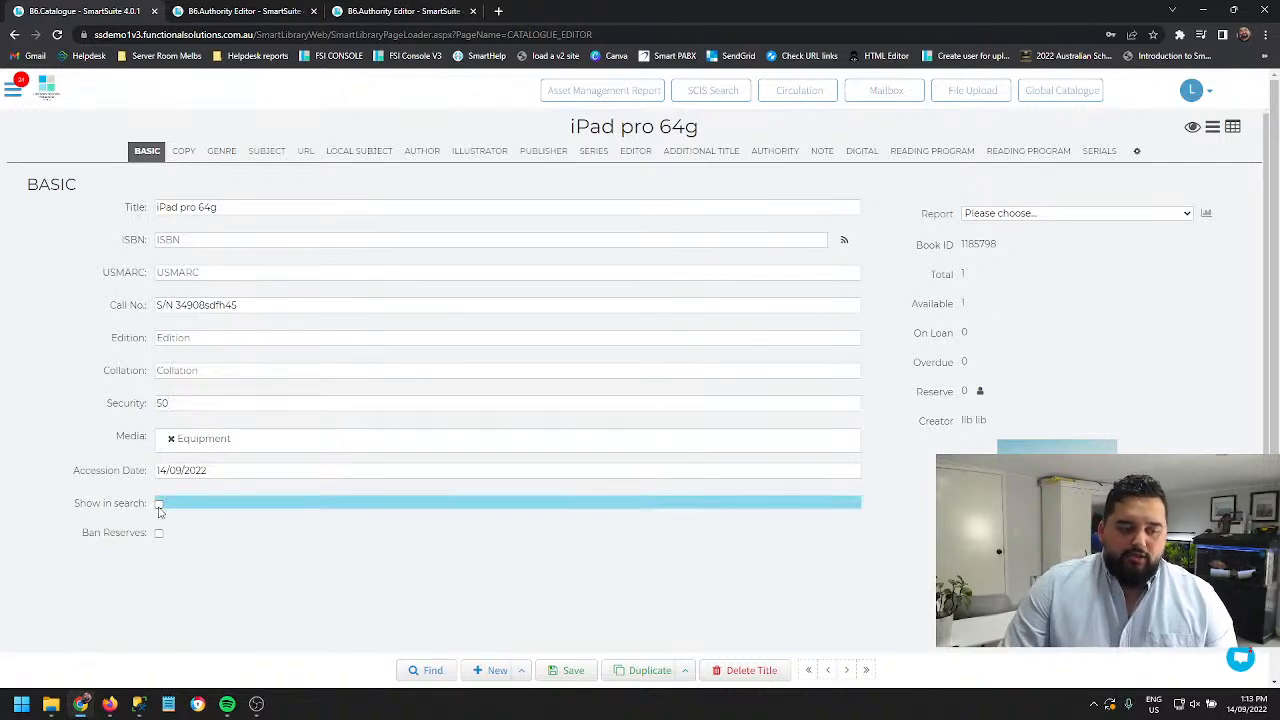
pyautogui.click(194, 403)
pyautogui.doubleClick(163, 403)
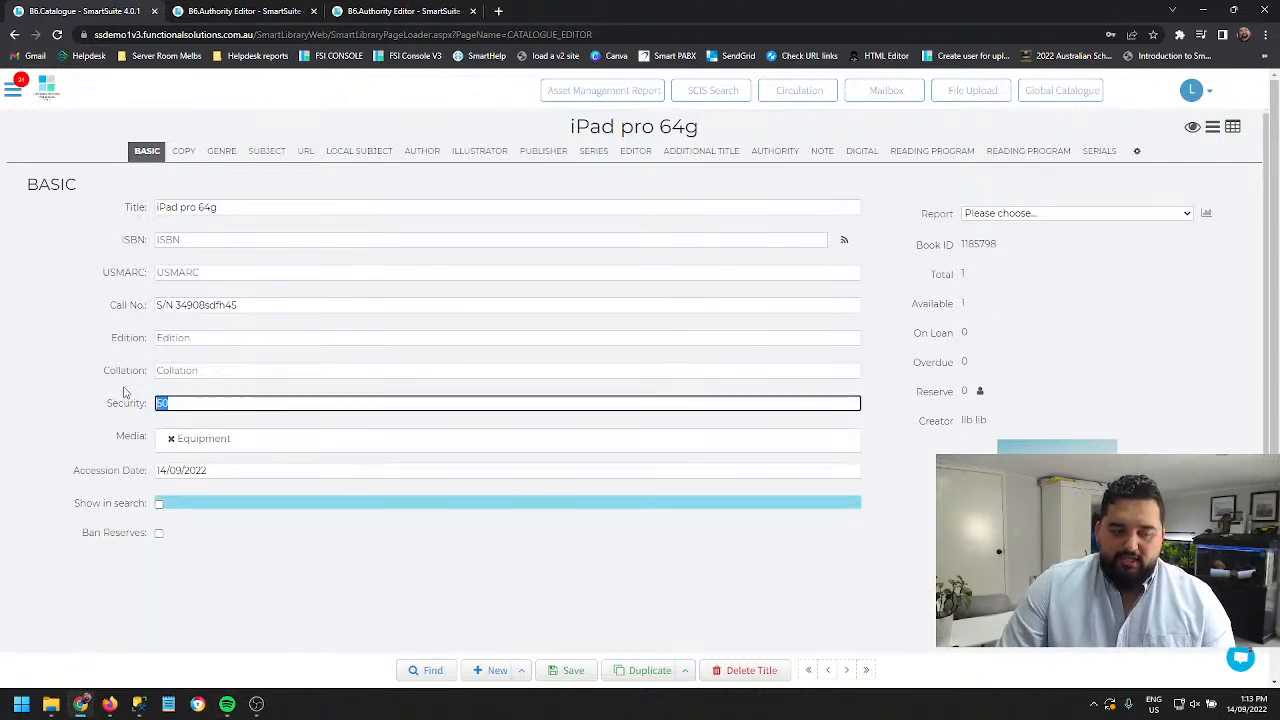
pyautogui.press('BackSpace')
pyautogui.write('0')
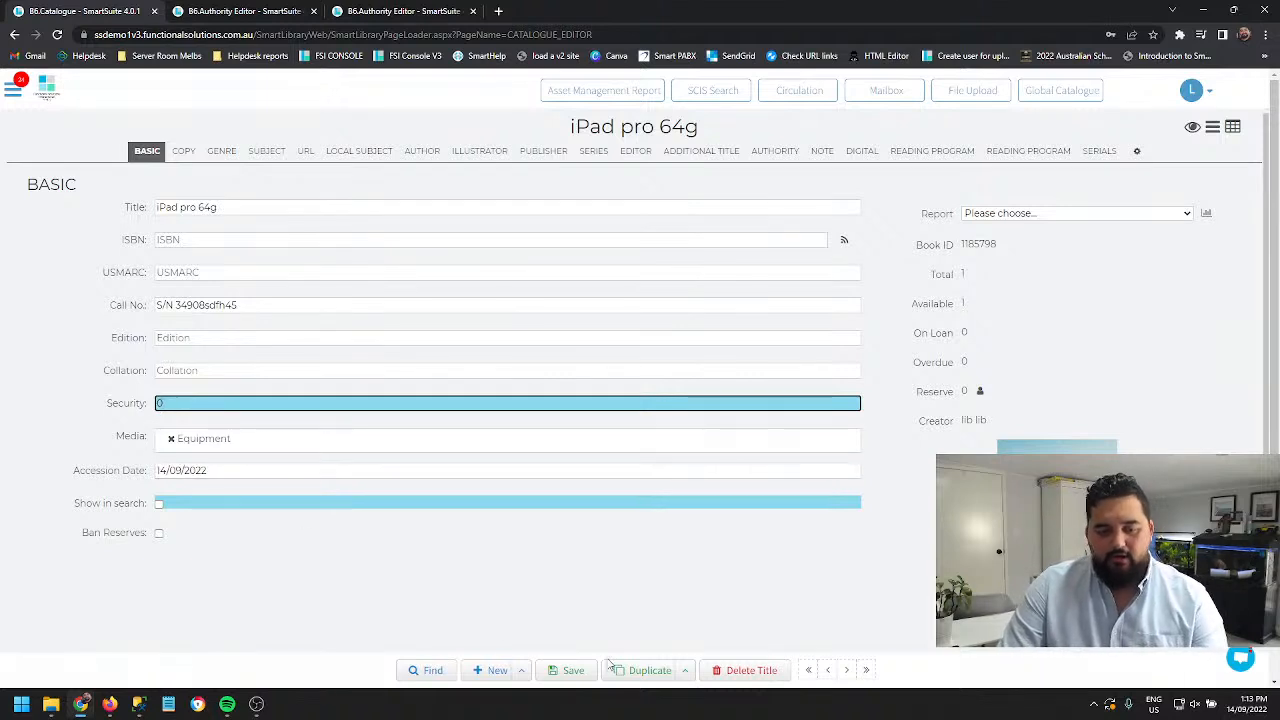
pyautogui.click(560, 673)
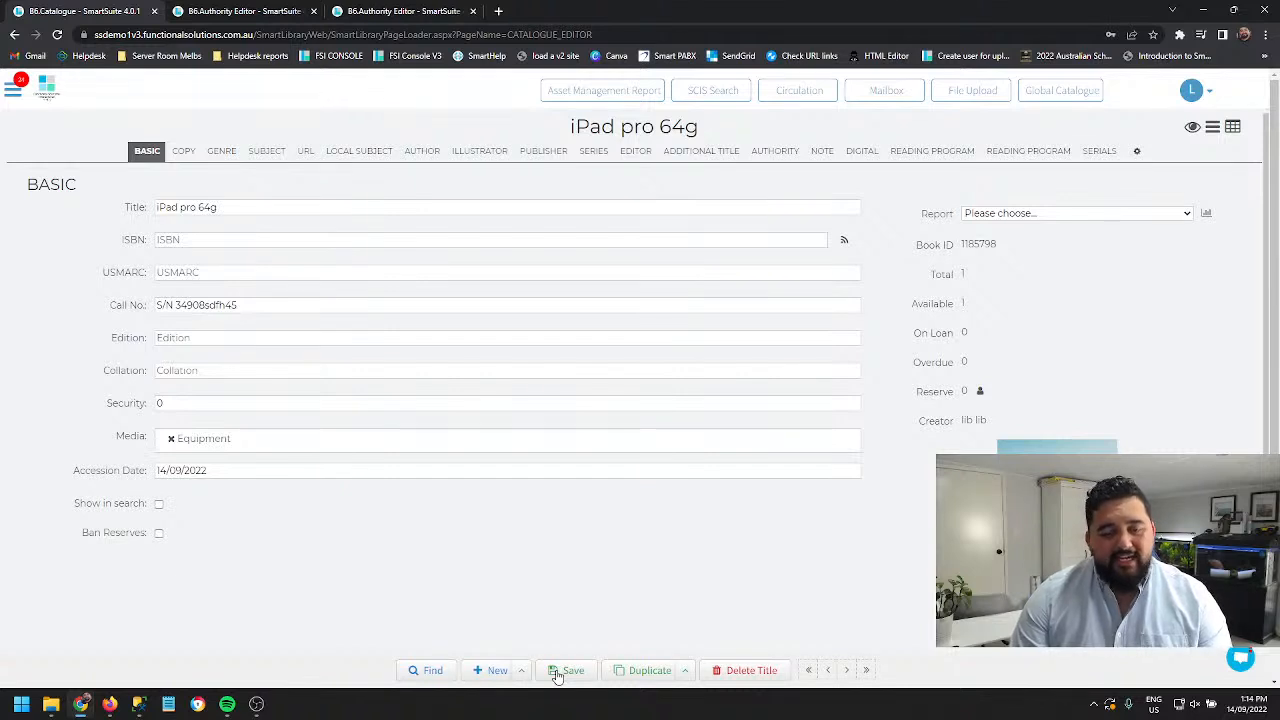
pyautogui.moveTo(74, 504); pyautogui.dragTo(157, 508)
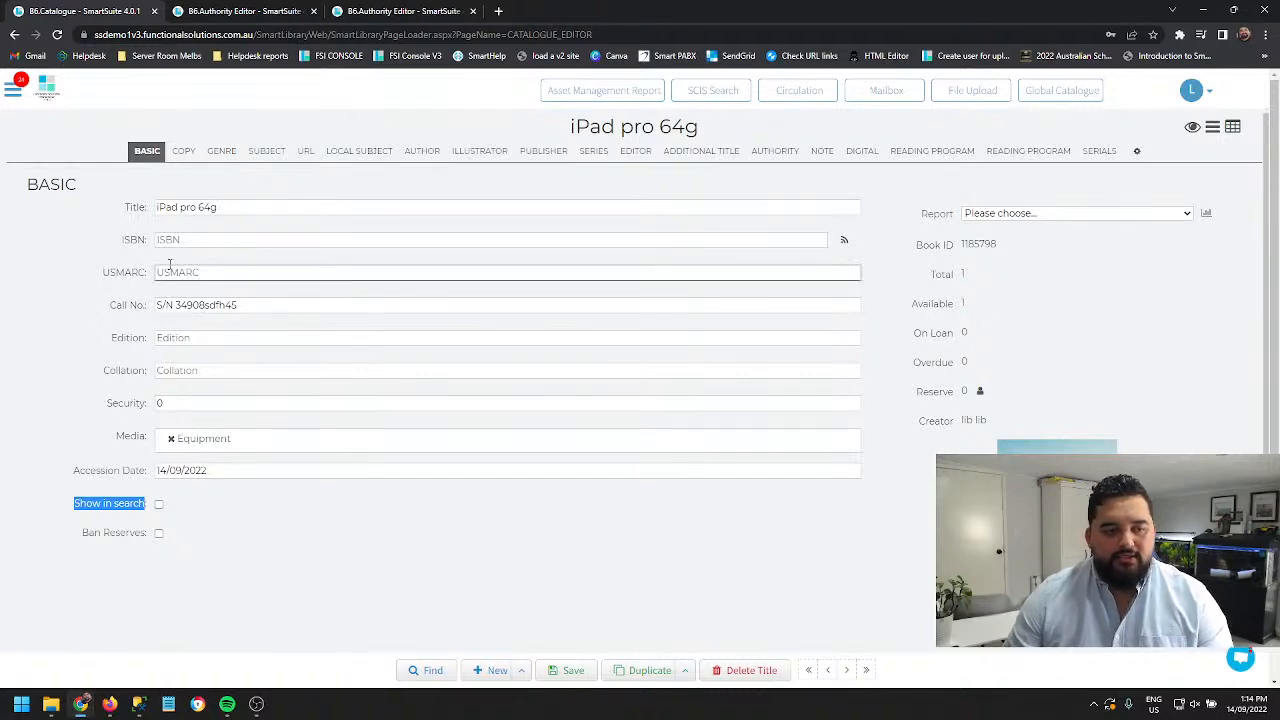
# Show the iPad title's copies, collapse the ipad1 details, and open the Bulk Copy form
pyautogui.click(184, 151)
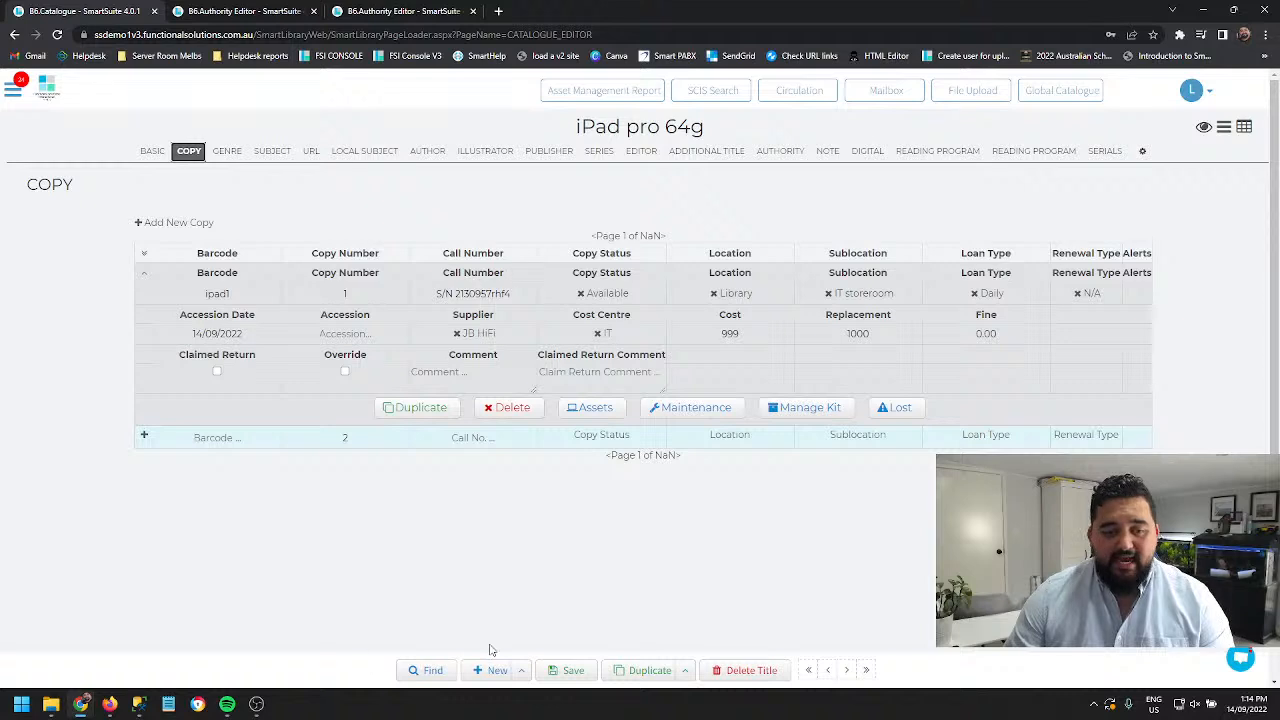
pyautogui.click(148, 275)
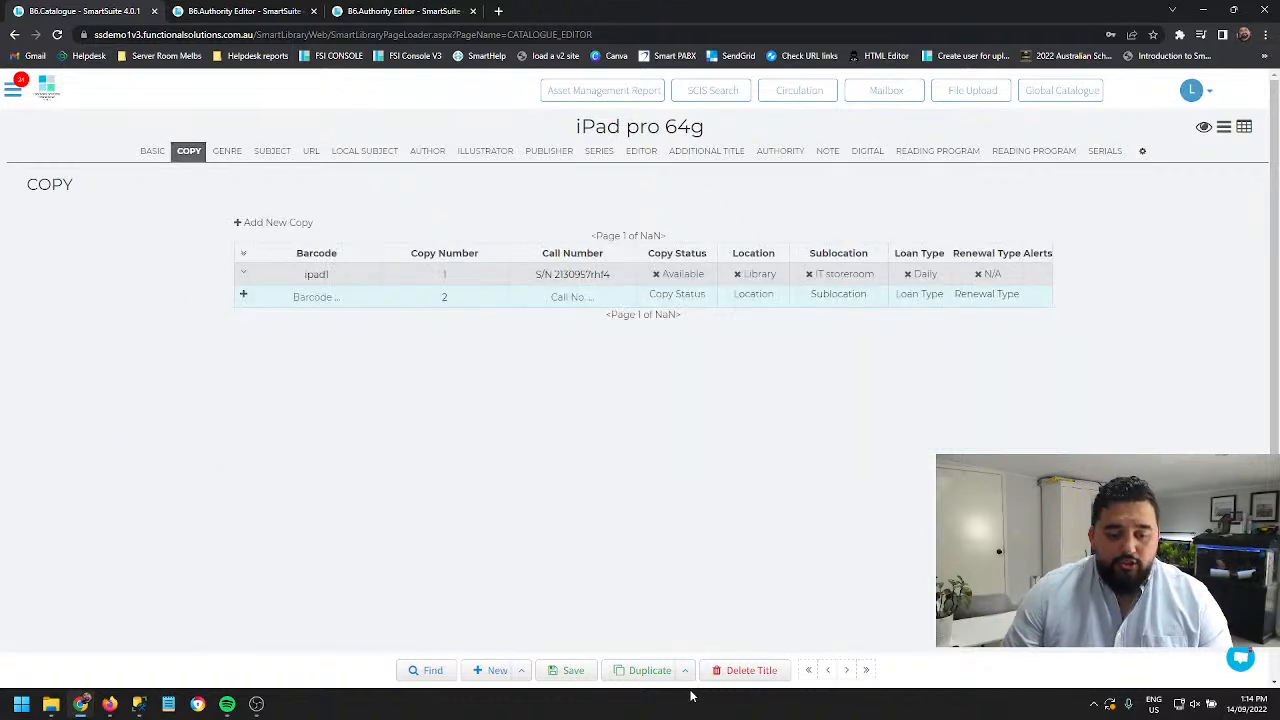
pyautogui.moveTo(663, 667)
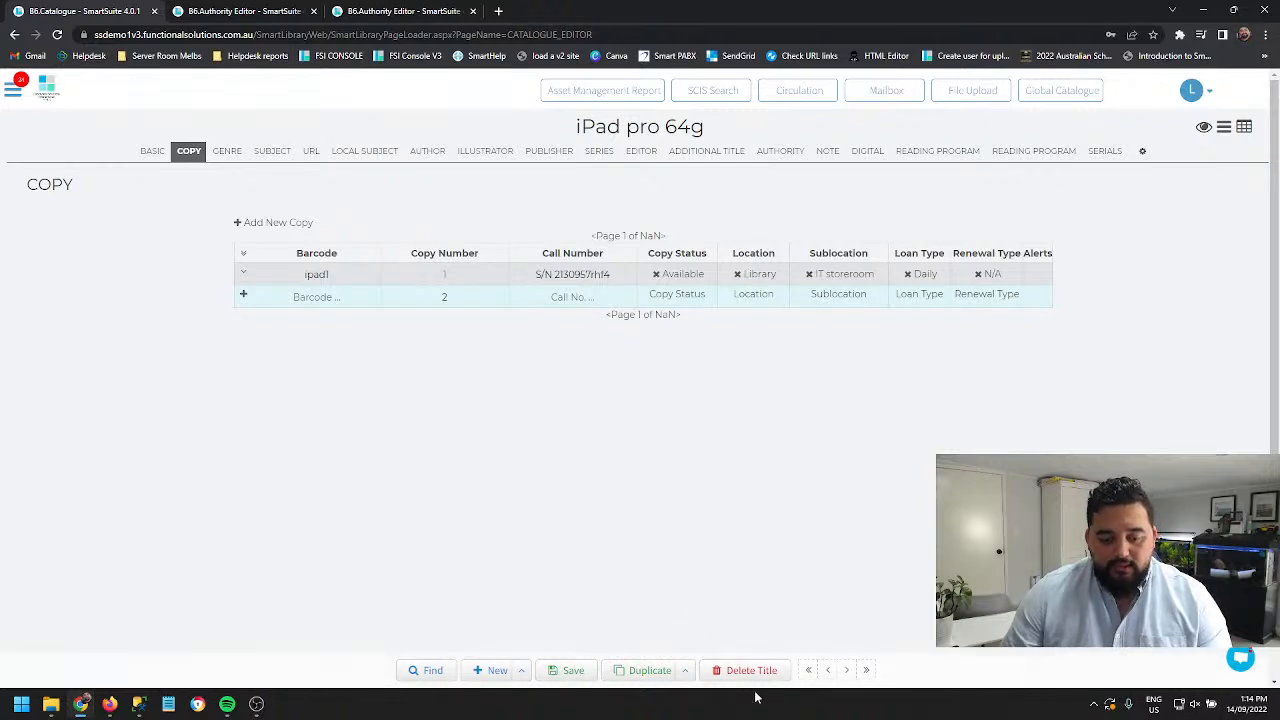
pyautogui.moveTo(520, 675)
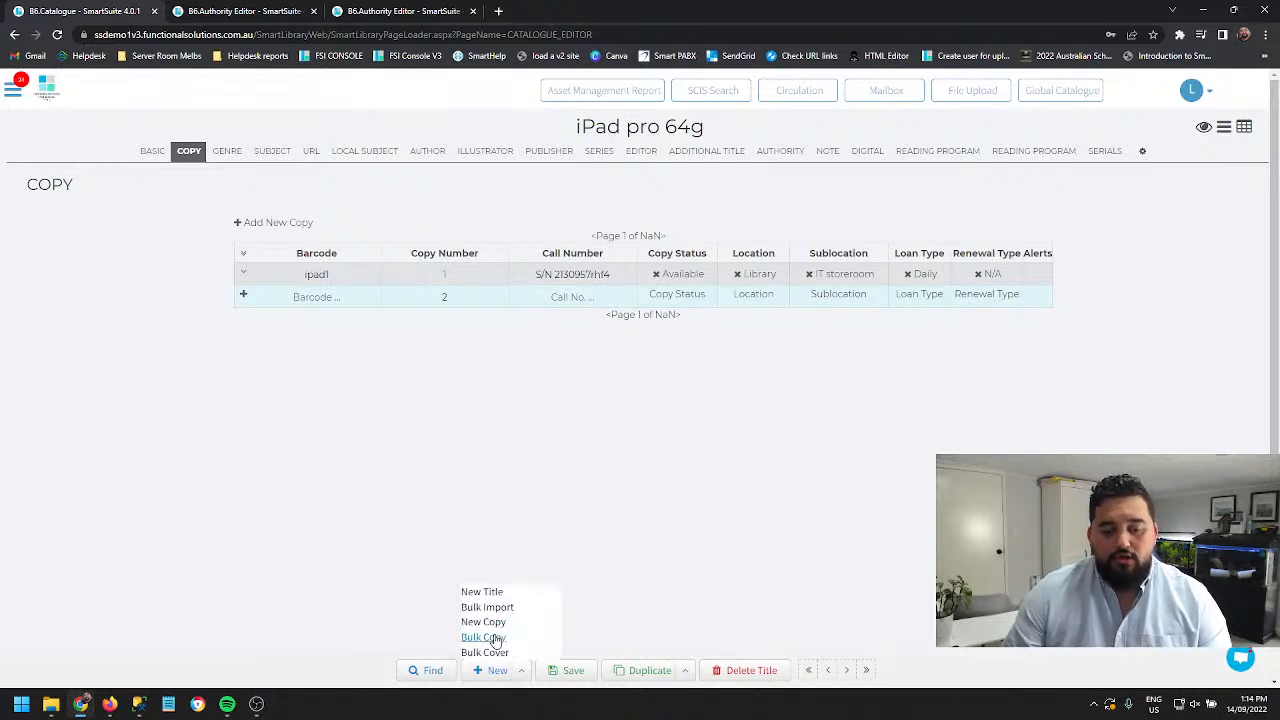
pyautogui.click(484, 637)
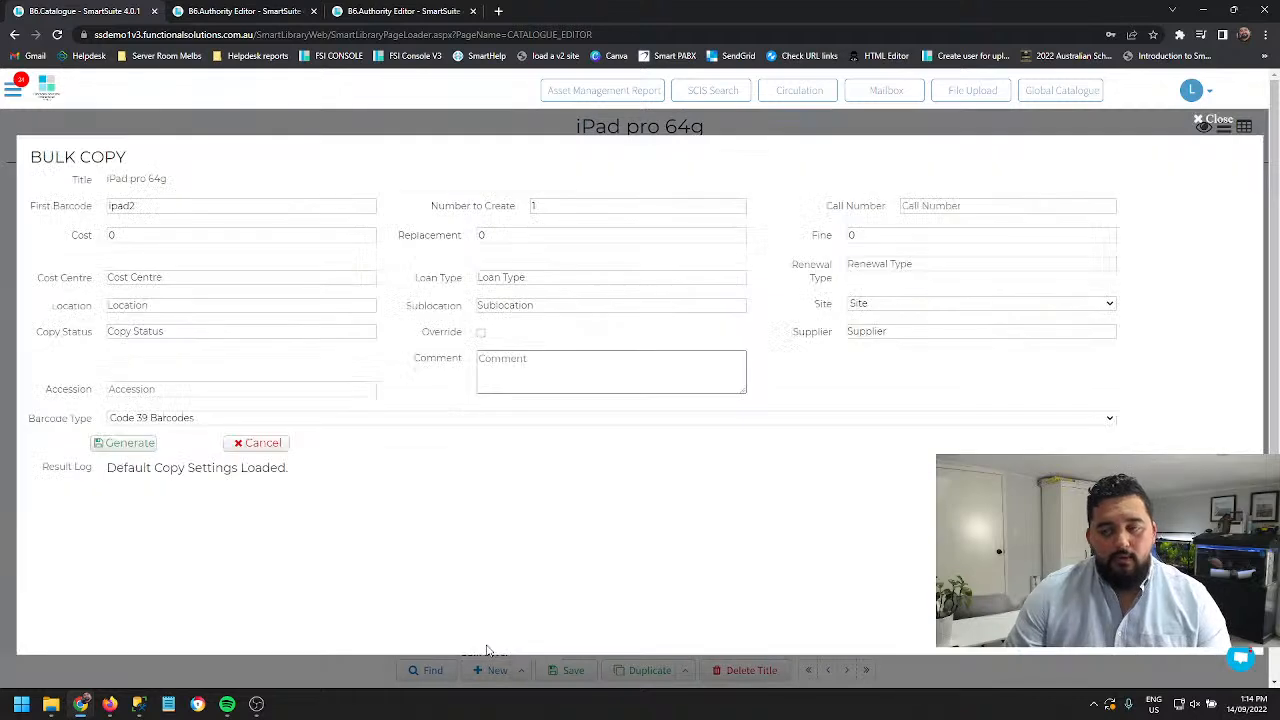
# Examine the Bulk Copy form's first barcode, number to create, loan type, cost centre, sublocation and barcode type options
pyautogui.click(138, 206)
pyautogui.moveTo(138, 206); pyautogui.dragTo(19, 205)
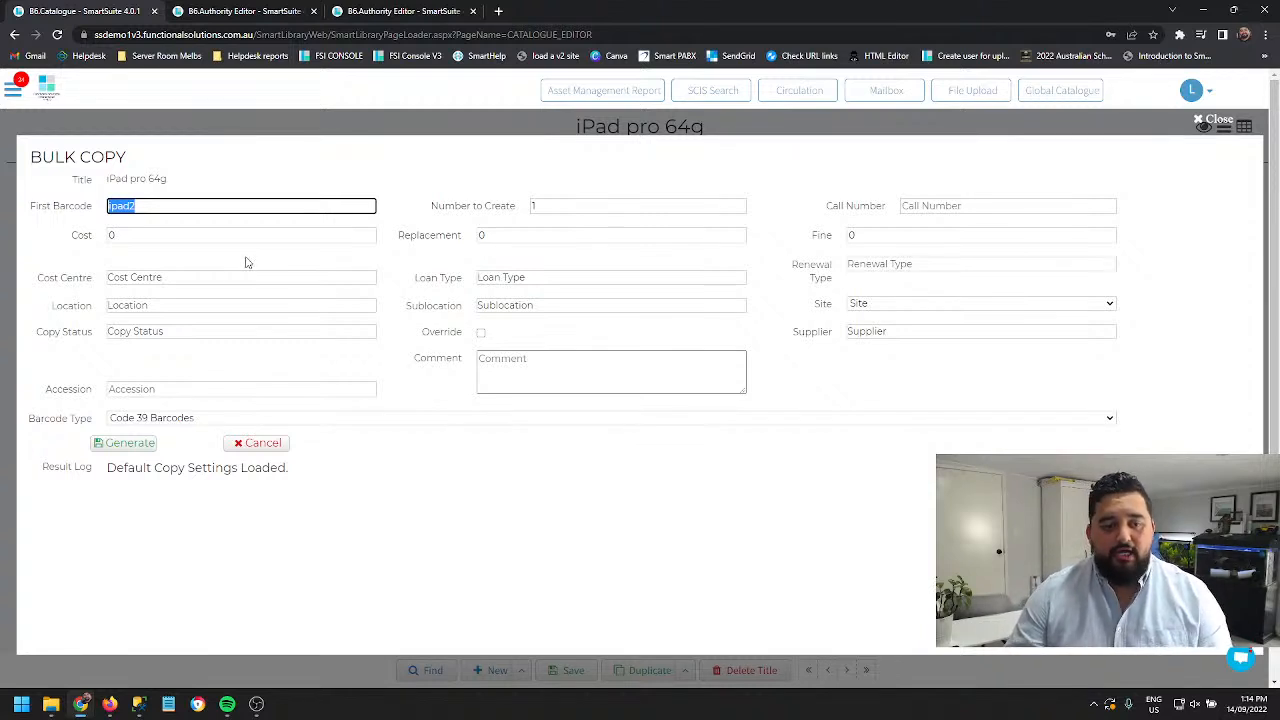
pyautogui.moveTo(556, 206); pyautogui.dragTo(434, 206)
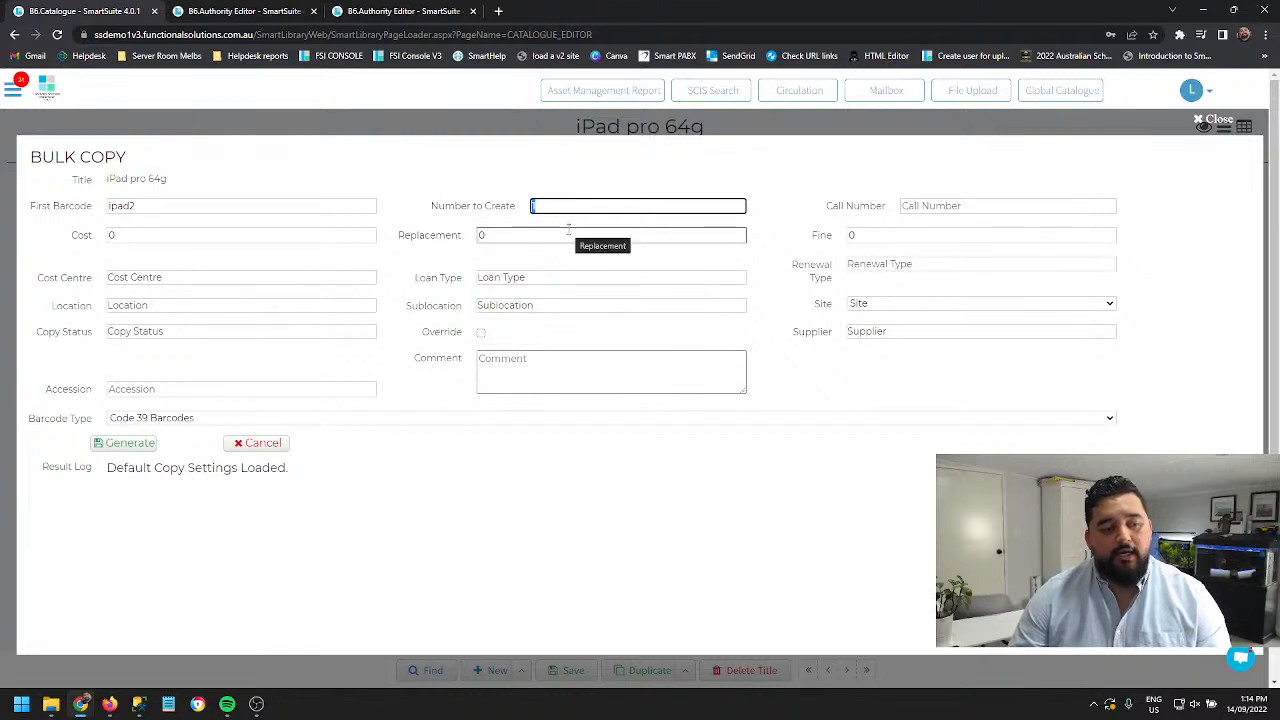
pyautogui.click(551, 281)
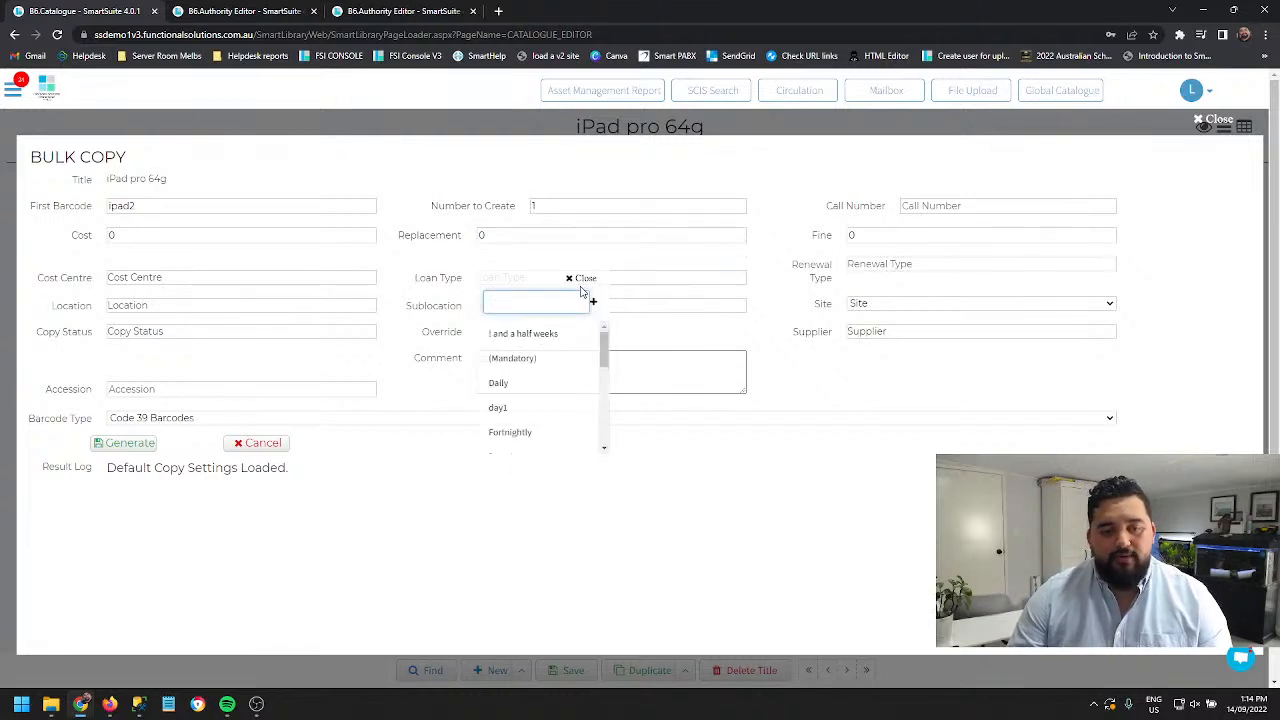
pyautogui.click(582, 279)
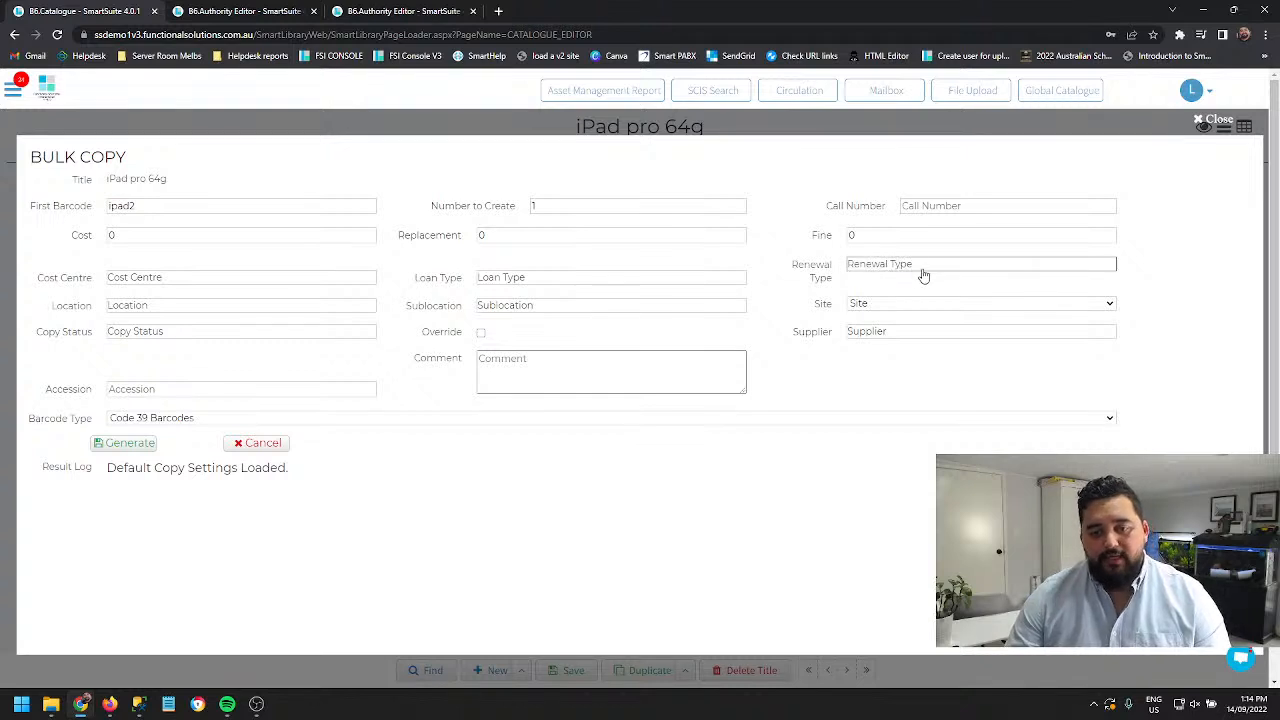
pyautogui.click(164, 281)
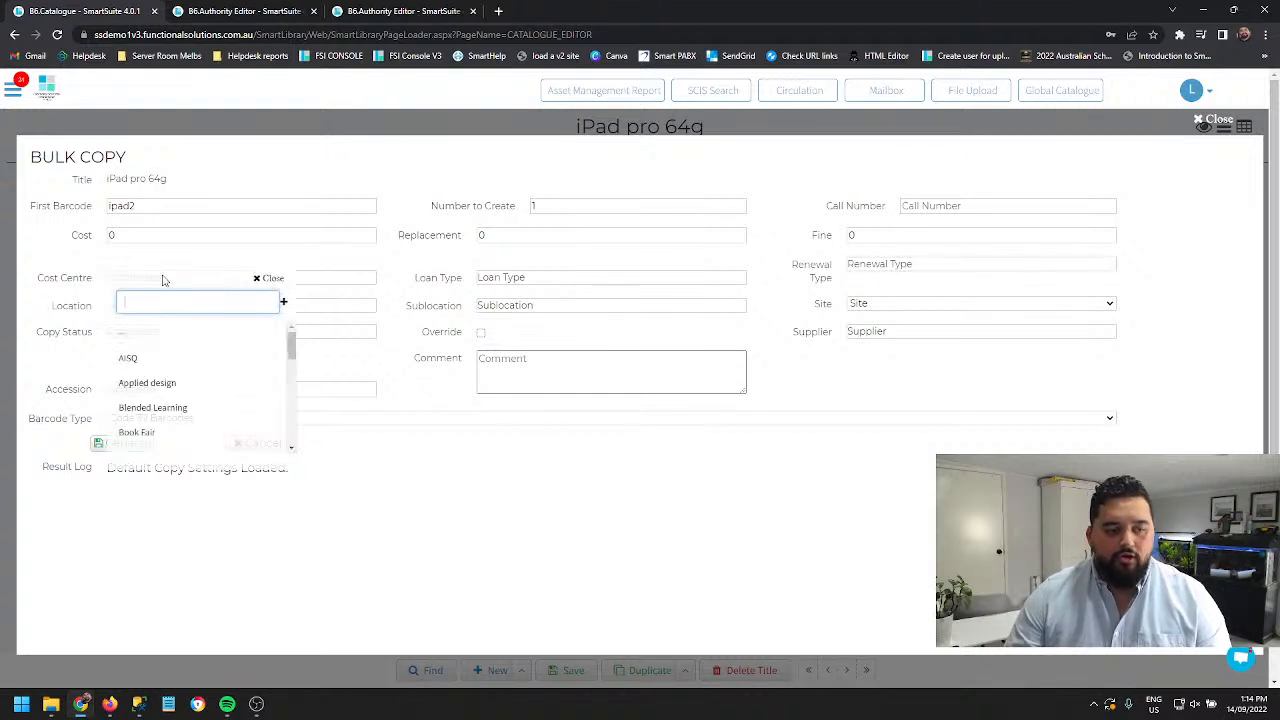
pyautogui.click(487, 281)
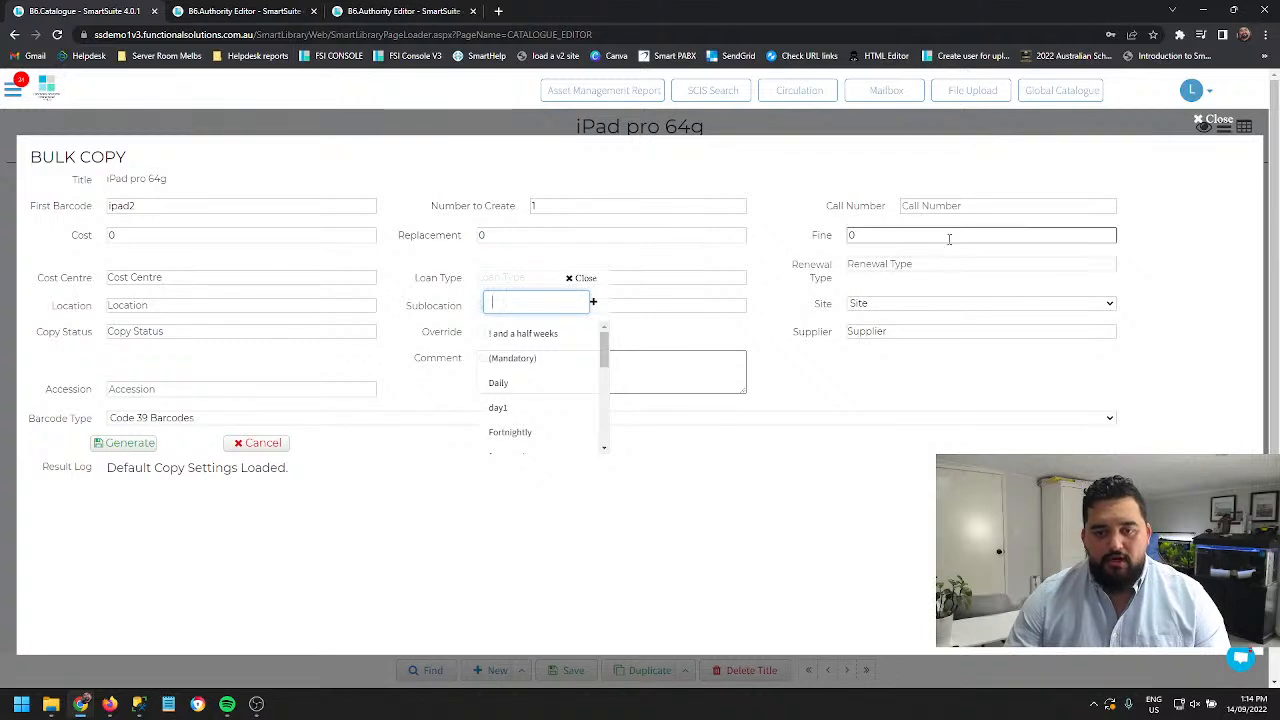
pyautogui.moveTo(410, 310); pyautogui.dragTo(405, 310)
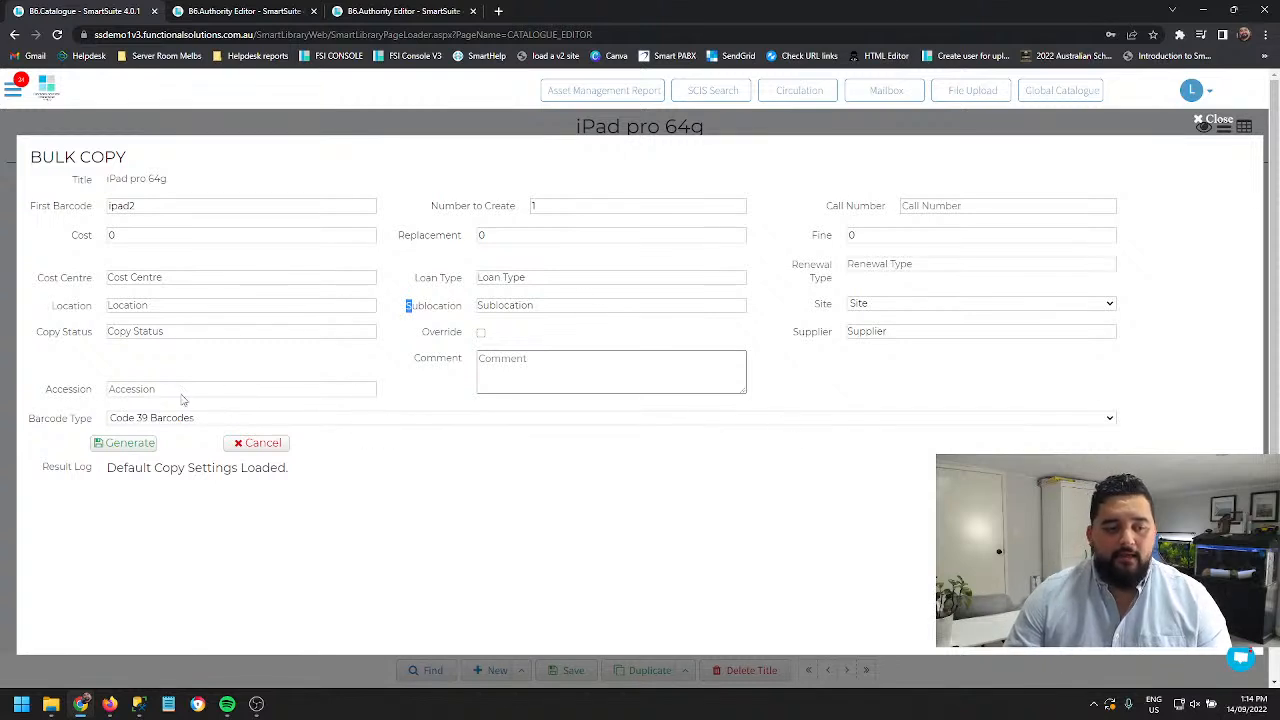
pyautogui.click(155, 424)
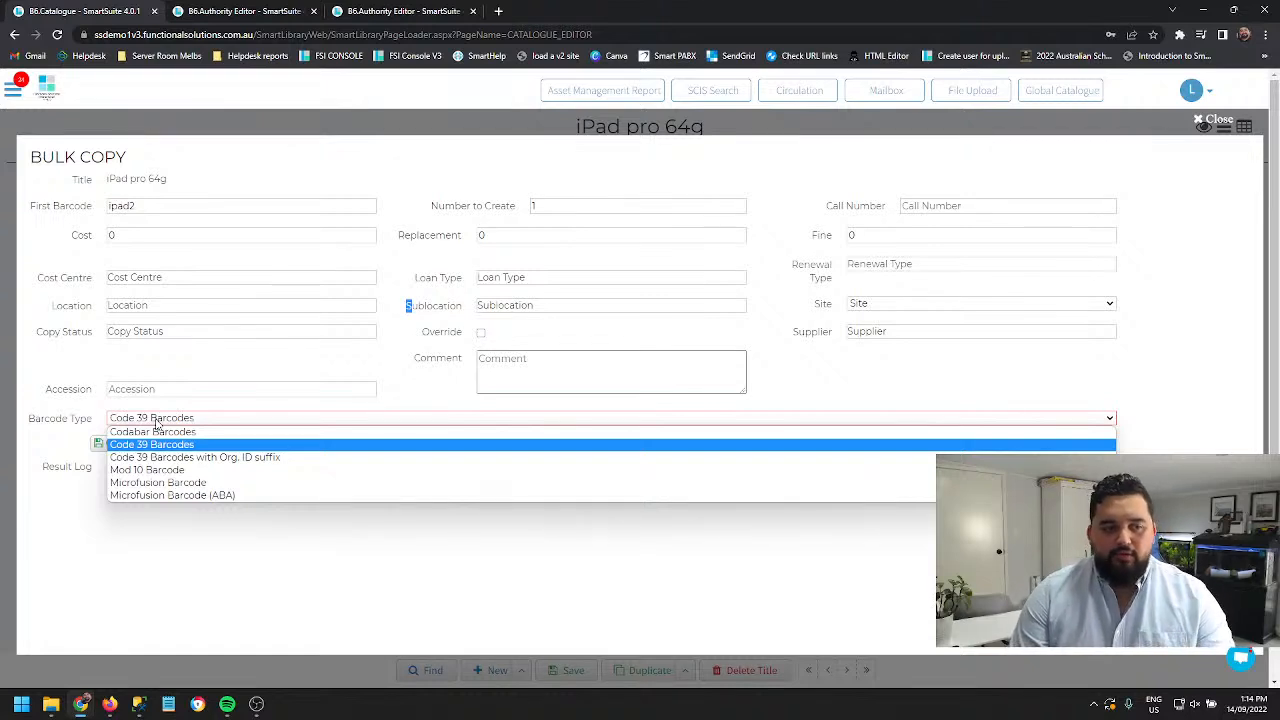
# Set the number of copies to create from barcode ipad2 to 2, and close the Bulk Copy form without generating them
pyautogui.doubleClick(130, 207)
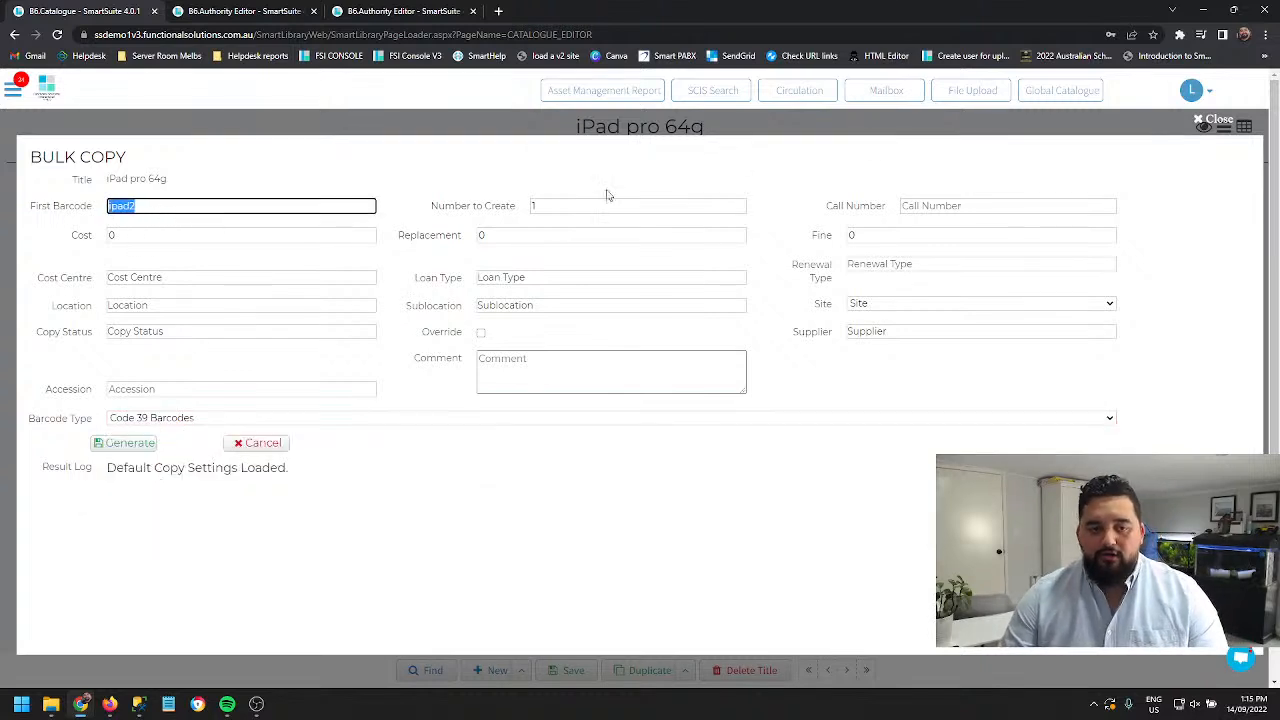
pyautogui.moveTo(590, 206); pyautogui.dragTo(516, 211)
pyautogui.write('2')
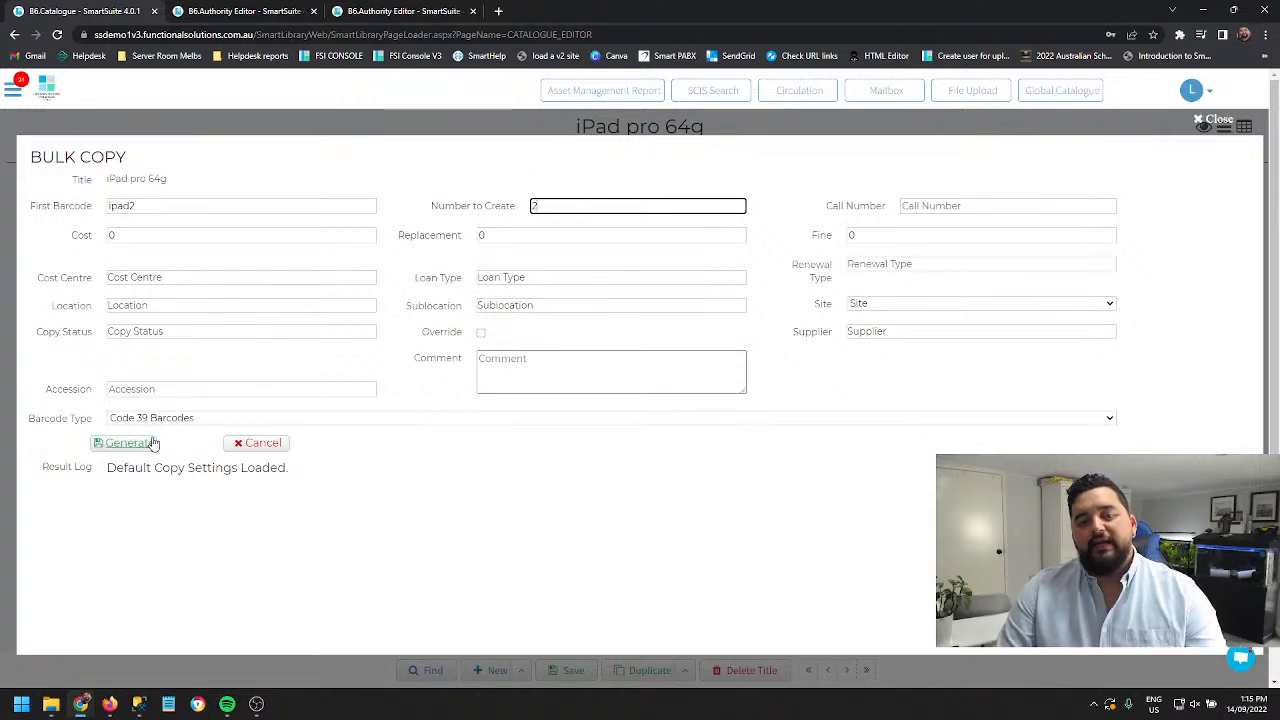
pyautogui.click(424, 127)
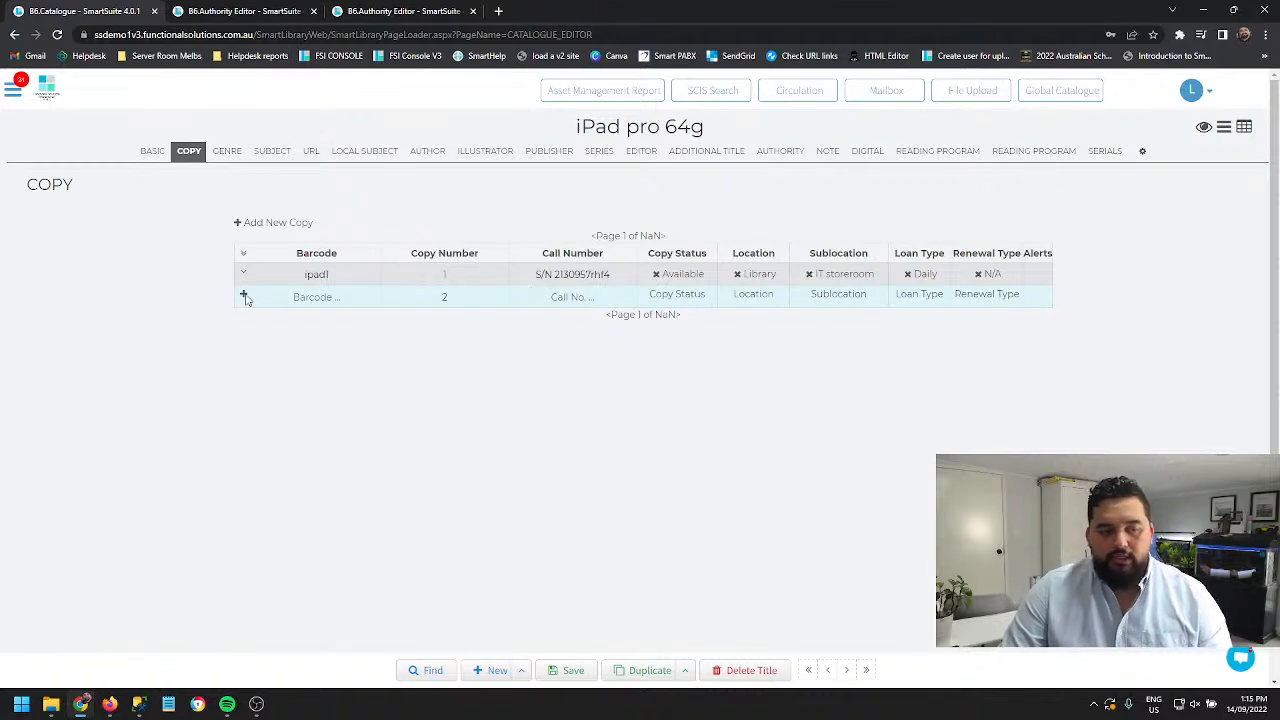
# Enter ipad2 as the barcode in the new row for the title's second copy
pyautogui.click(297, 293)
pyautogui.write('ipad2')
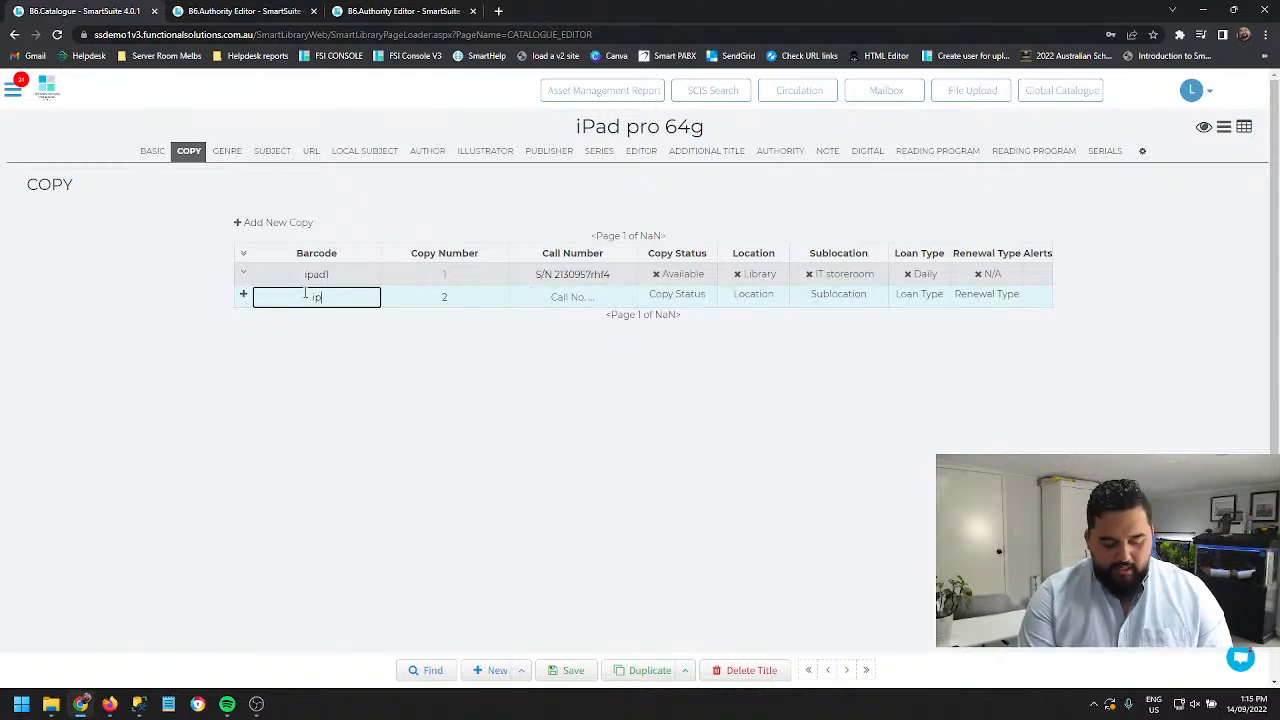
pyautogui.click(589, 298)
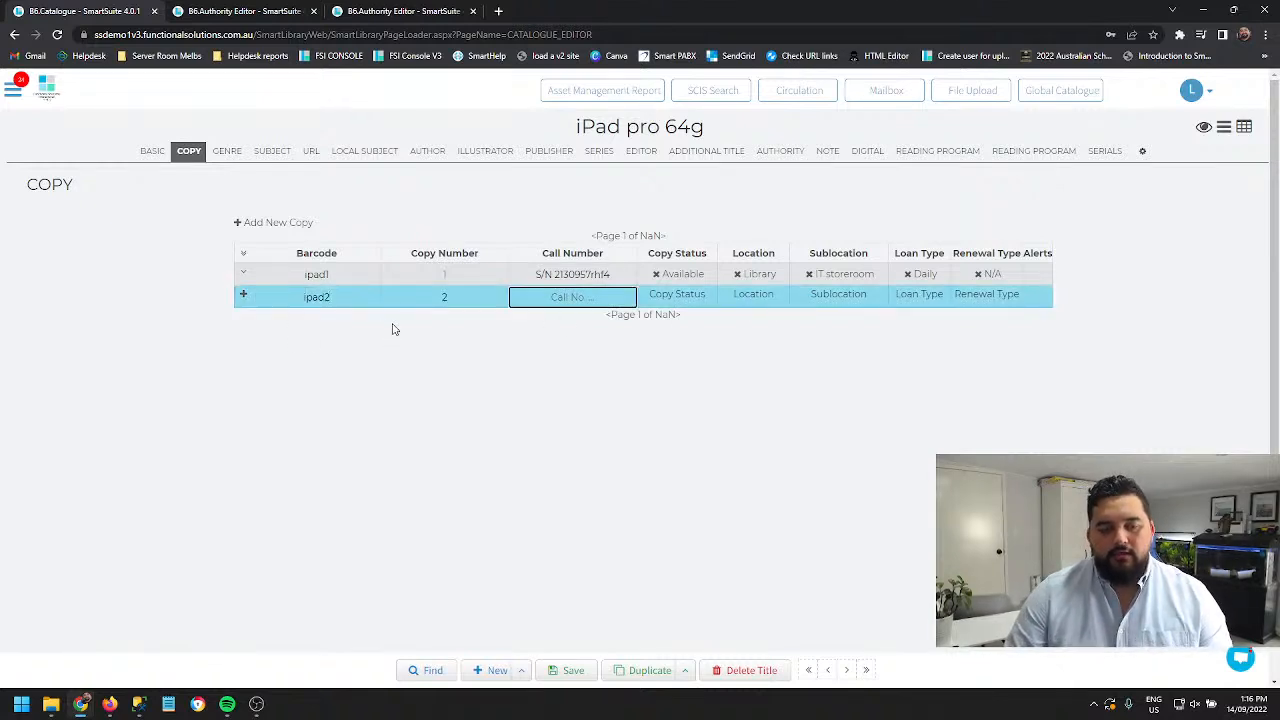
pyautogui.click(521, 671)
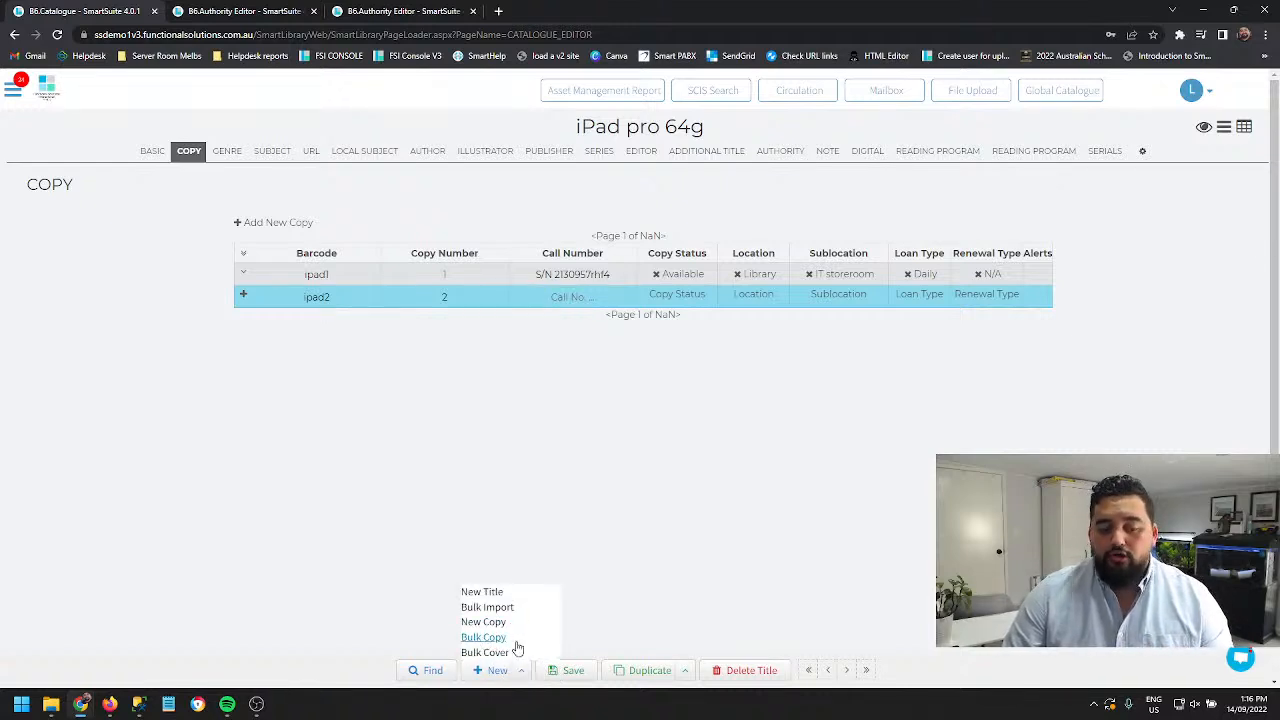
pyautogui.click(758, 539)
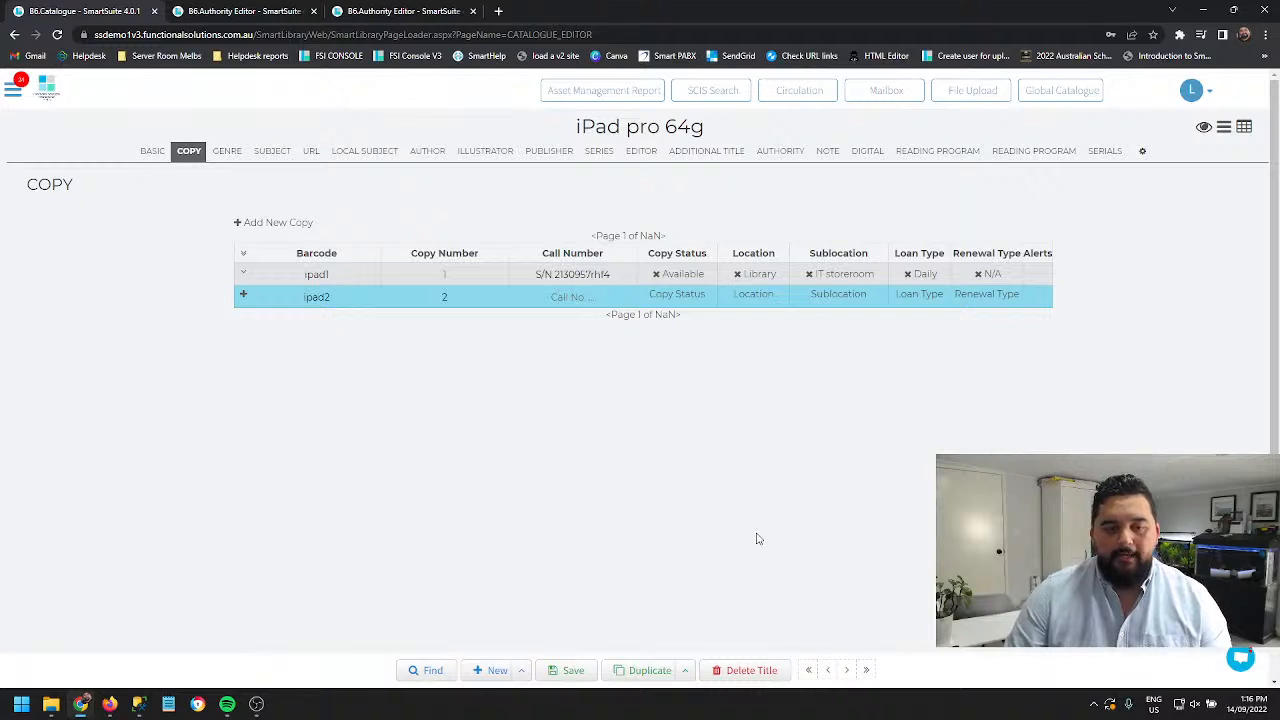
# Open the ipad1 copy's asset details and set the date acquired to 14/09/2022
pyautogui.click(244, 275)
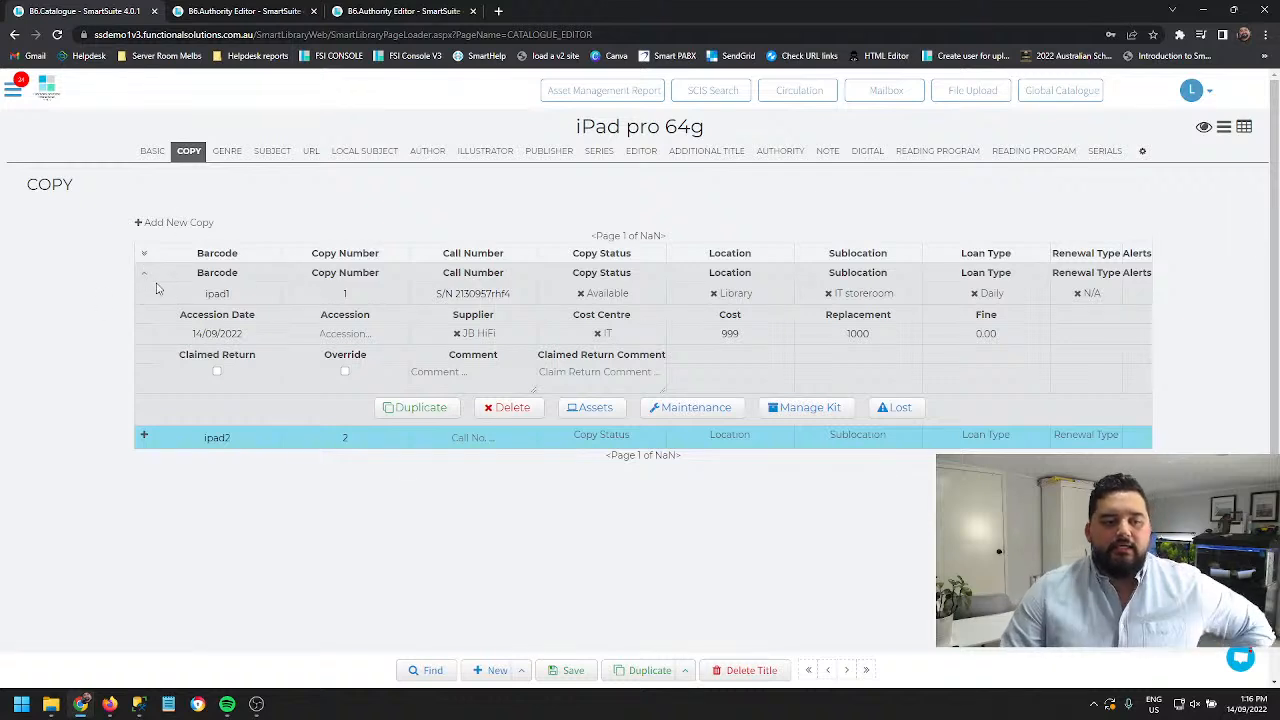
pyautogui.click(597, 410)
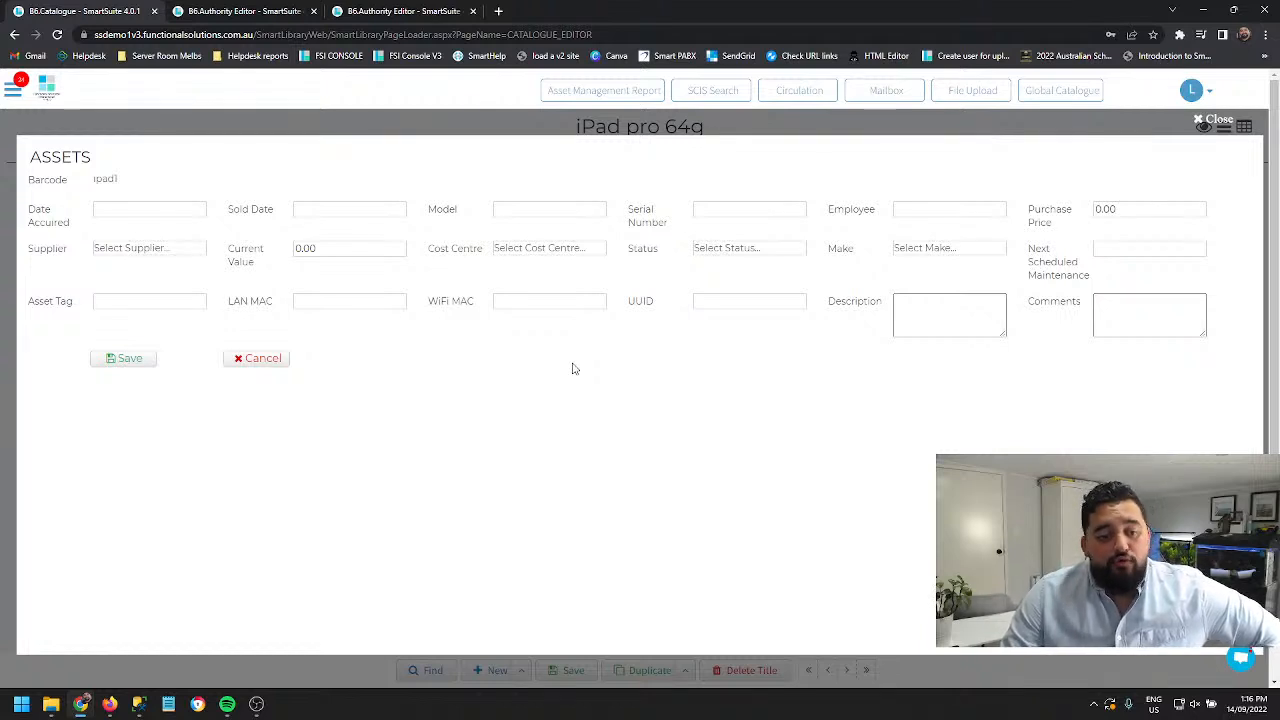
pyautogui.click(203, 209)
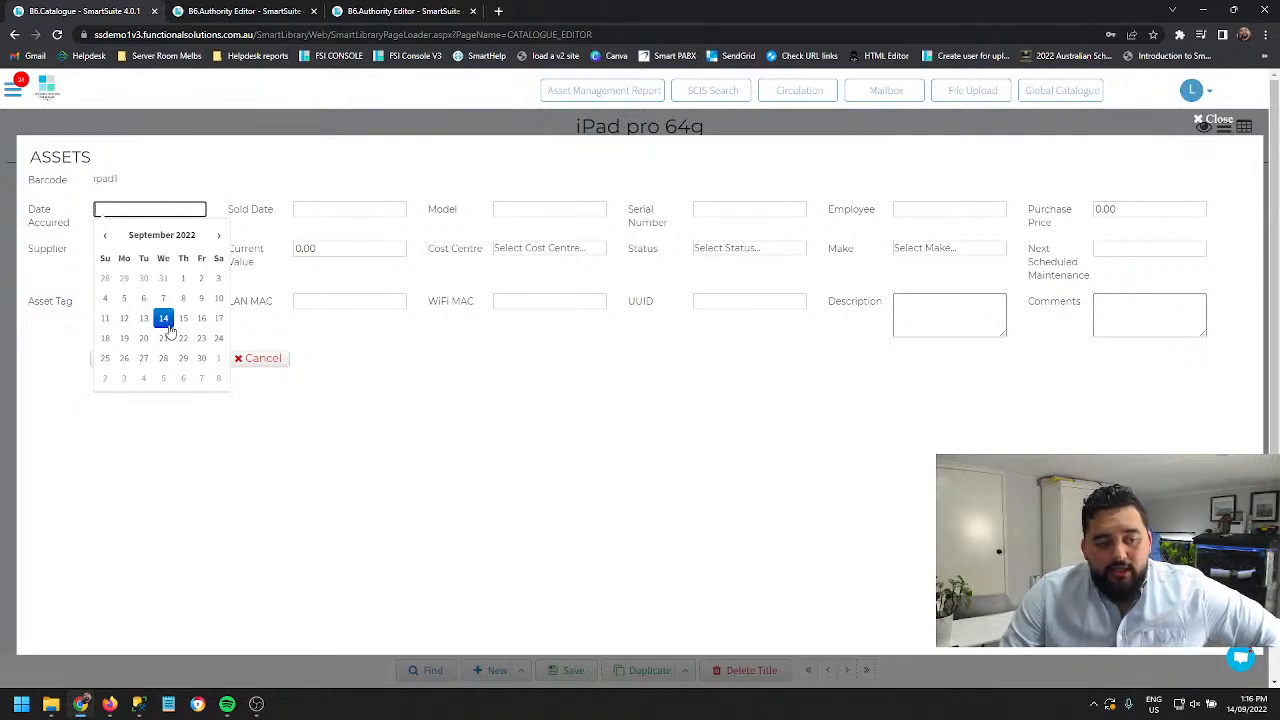
pyautogui.click(166, 320)
# Examine the ipad1 asset form's sold date, model, serial number, employee and purchase price fields without filling them in
pyautogui.click(382, 209)
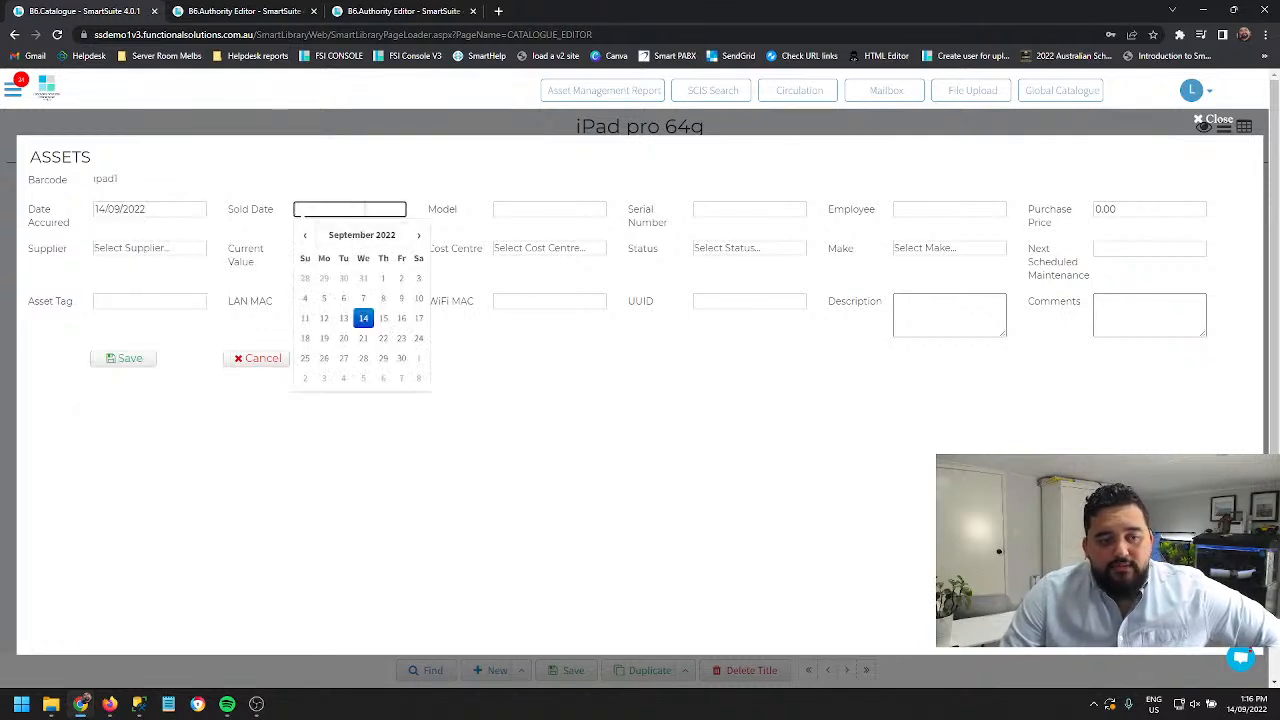
pyautogui.click(531, 209)
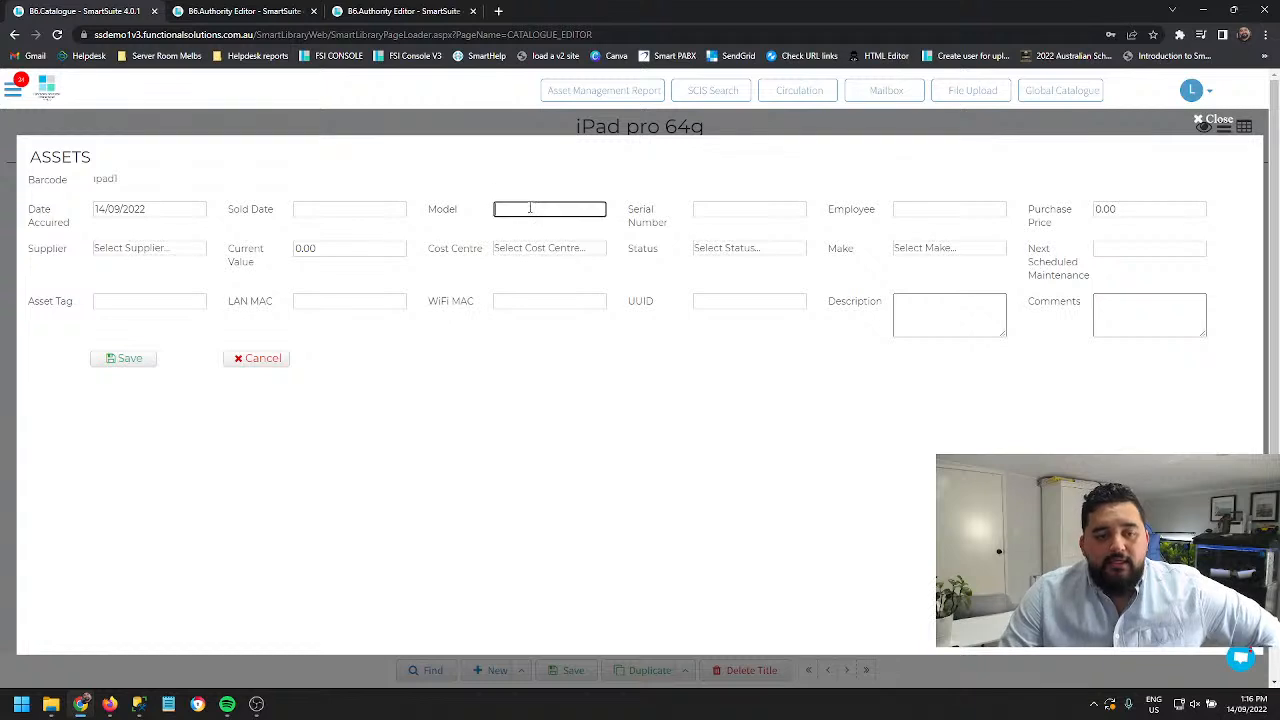
pyautogui.click(746, 208)
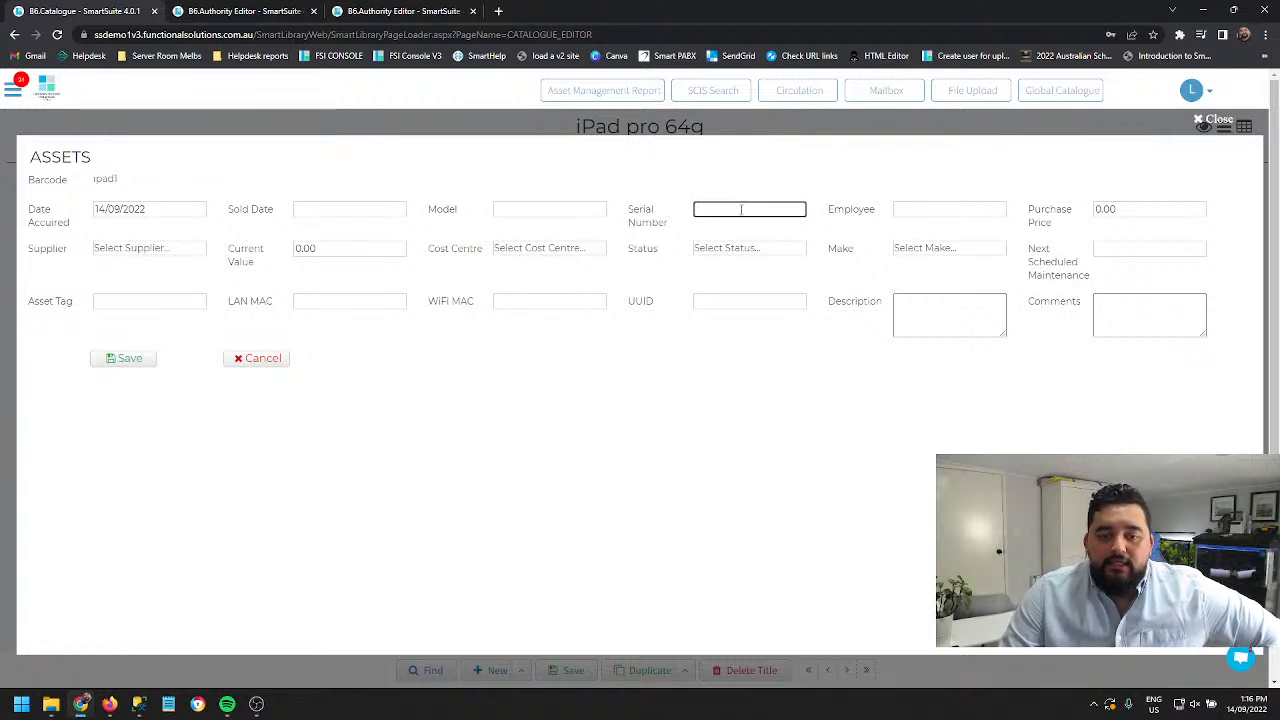
pyautogui.click(930, 210)
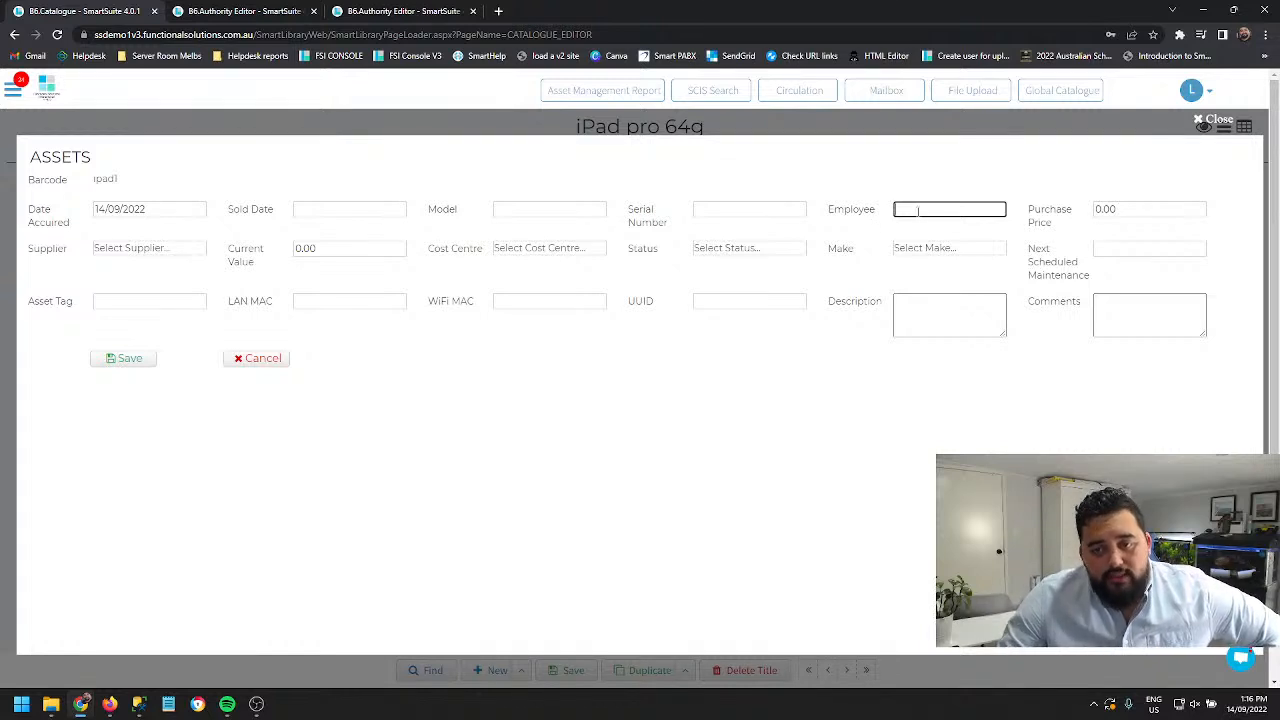
pyautogui.click(1148, 210)
pyautogui.doubleClick(1134, 209)
pyautogui.click(980, 208)
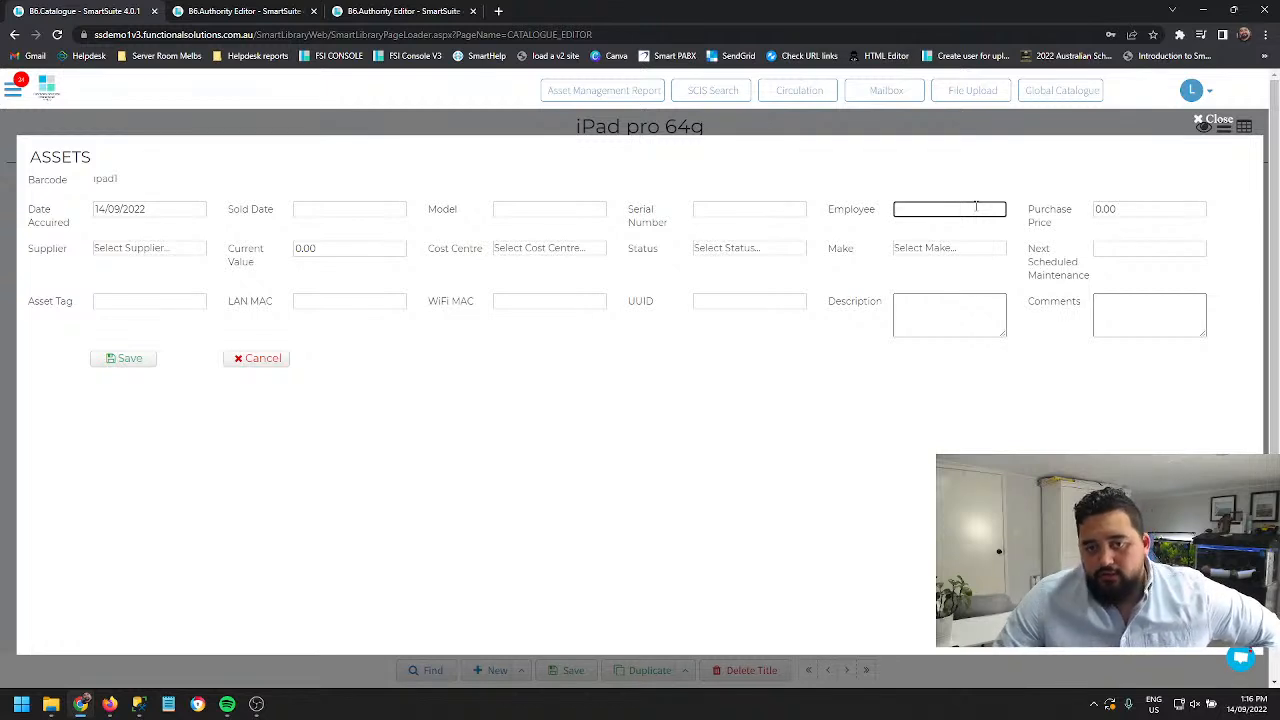
# Examine the supplier, current value, cost centre and next scheduled maintenance fields in the ipad1 asset form
pyautogui.click(151, 251)
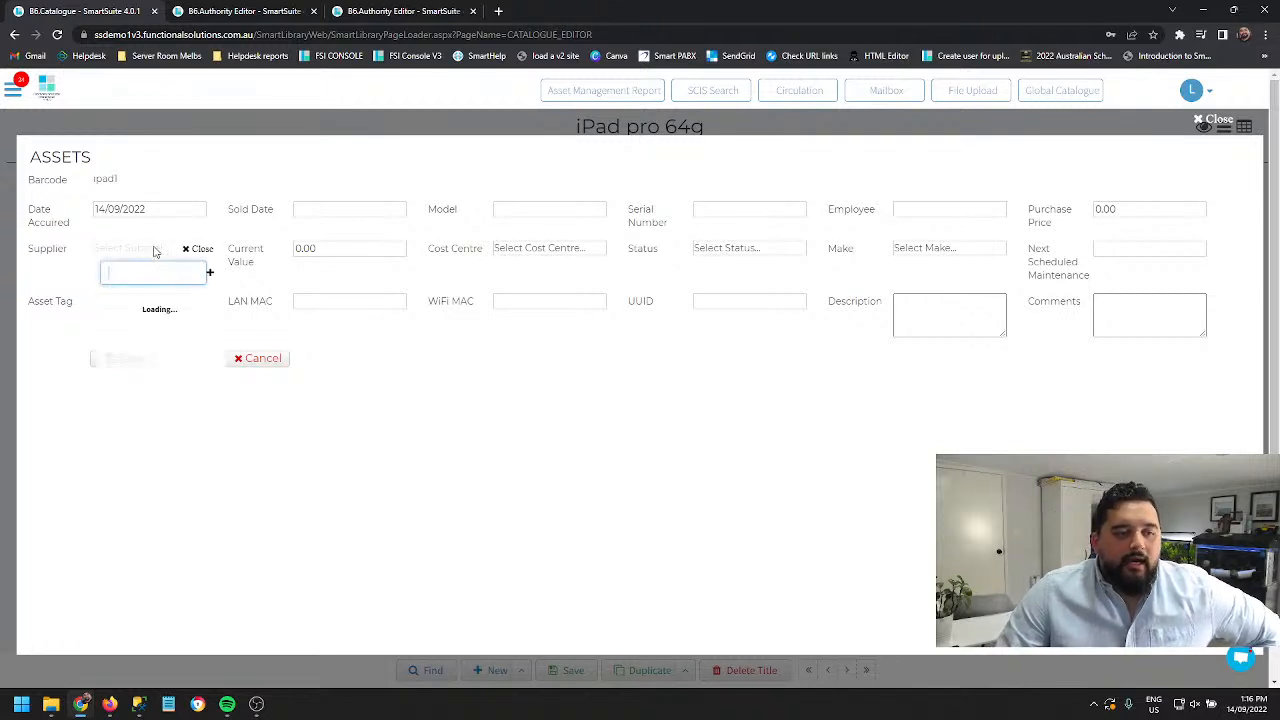
pyautogui.click(337, 248)
pyautogui.click(520, 248)
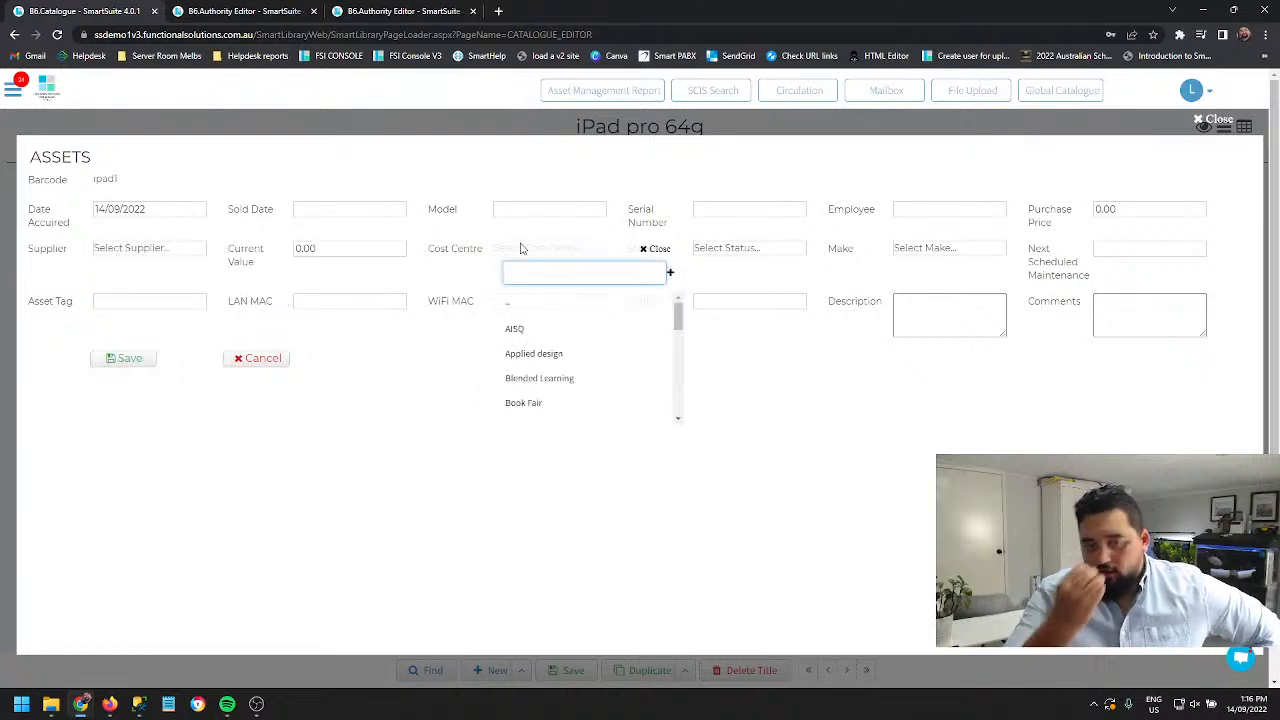
pyautogui.click(862, 406)
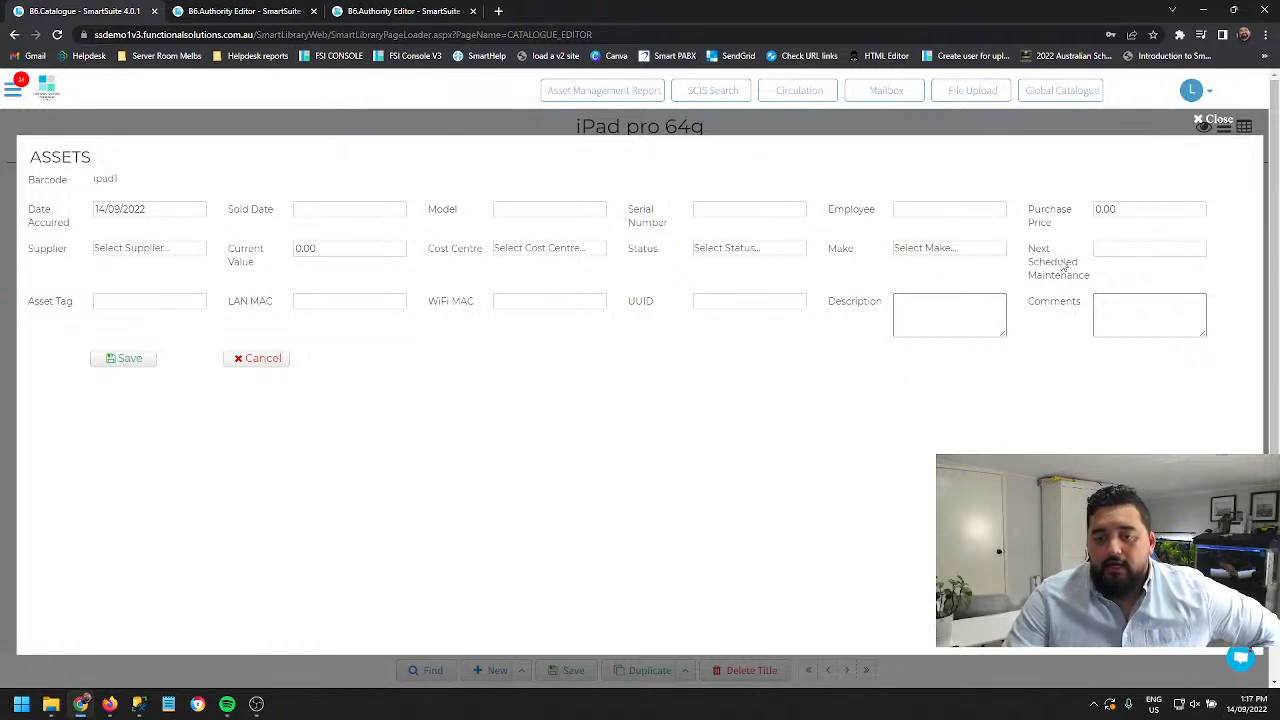
pyautogui.moveTo(1029, 249)
pyautogui.mouseDown()
pyautogui.moveTo(1091, 279)
pyautogui.moveTo(1035, 249)
pyautogui.mouseUp()
pyautogui.click(1092, 280)
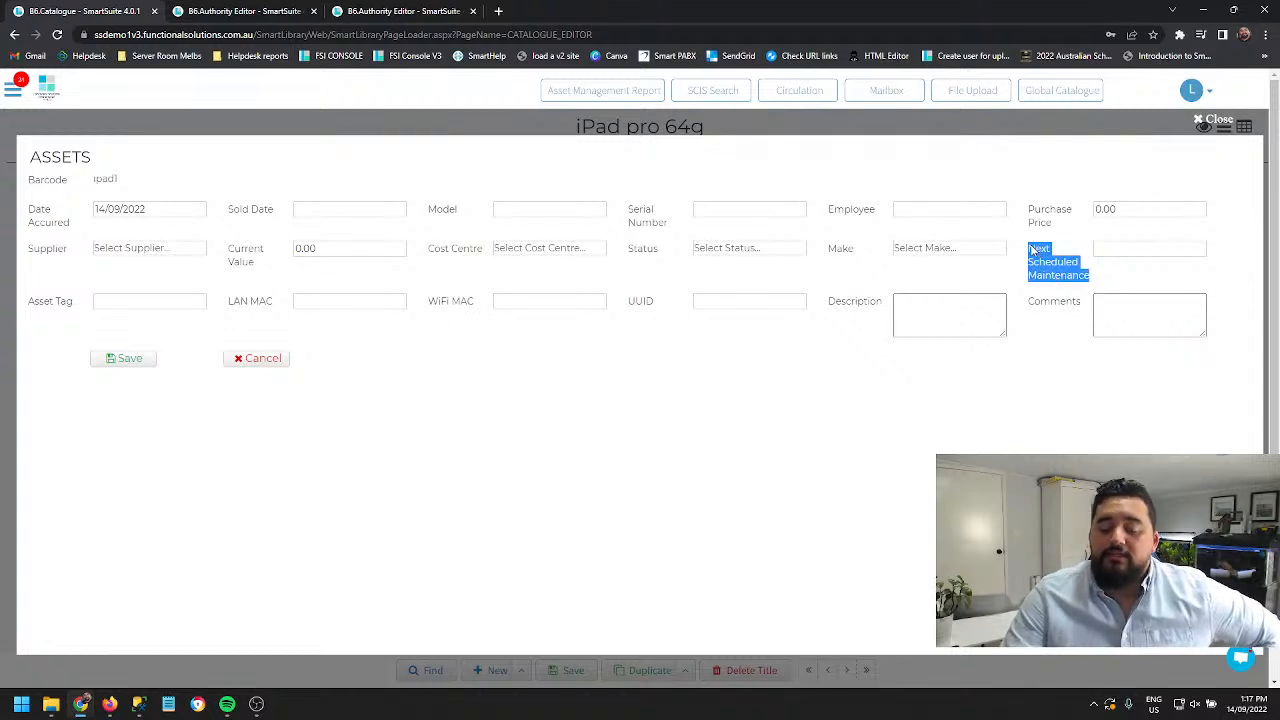
pyautogui.click(1148, 249)
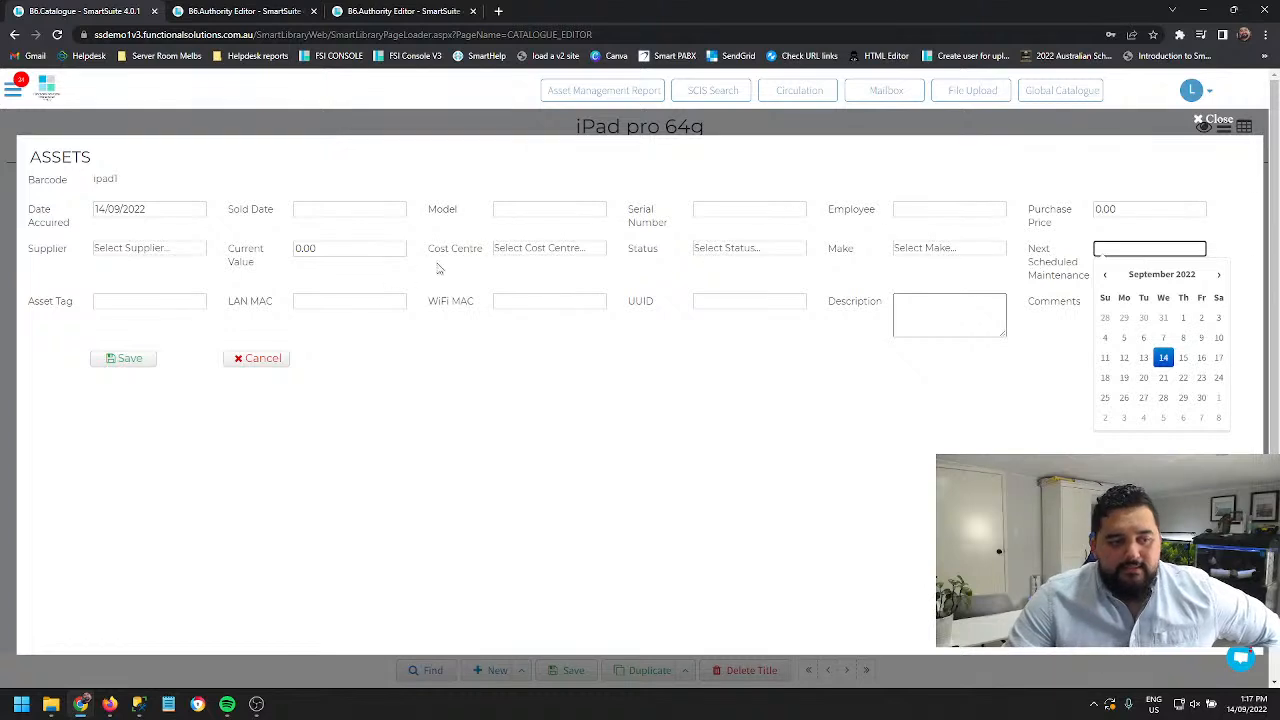
# Examine the asset tag, LAN MAC, WiFi MAC and UUID identification fields in the ipad1 asset form
pyautogui.click(180, 305)
pyautogui.click(334, 305)
pyautogui.click(493, 302)
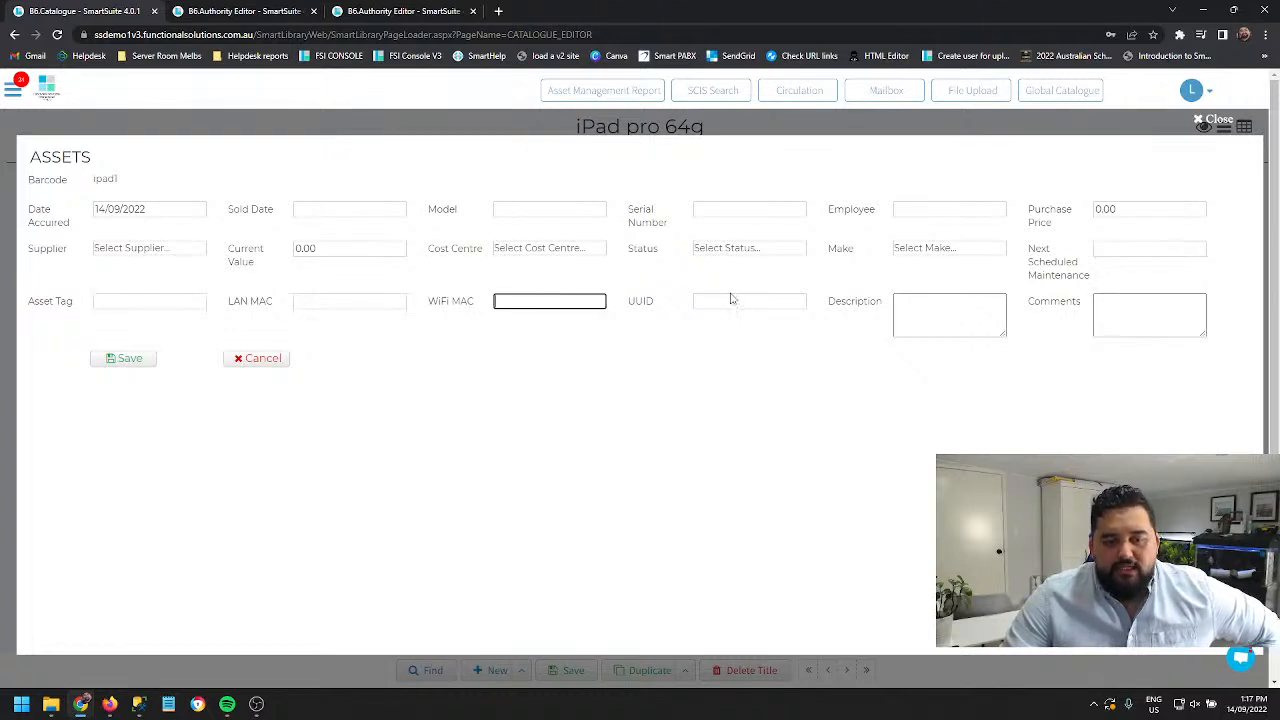
pyautogui.click(733, 300)
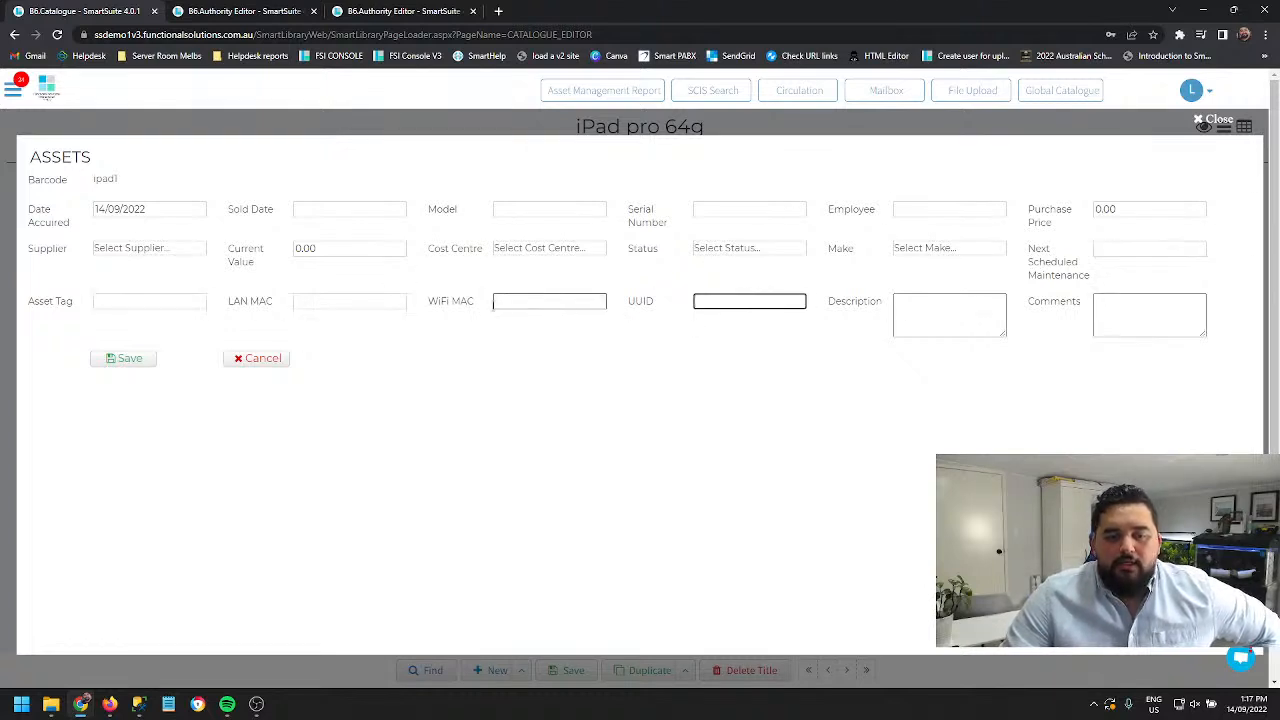
pyautogui.moveTo(430, 303); pyautogui.dragTo(534, 305)
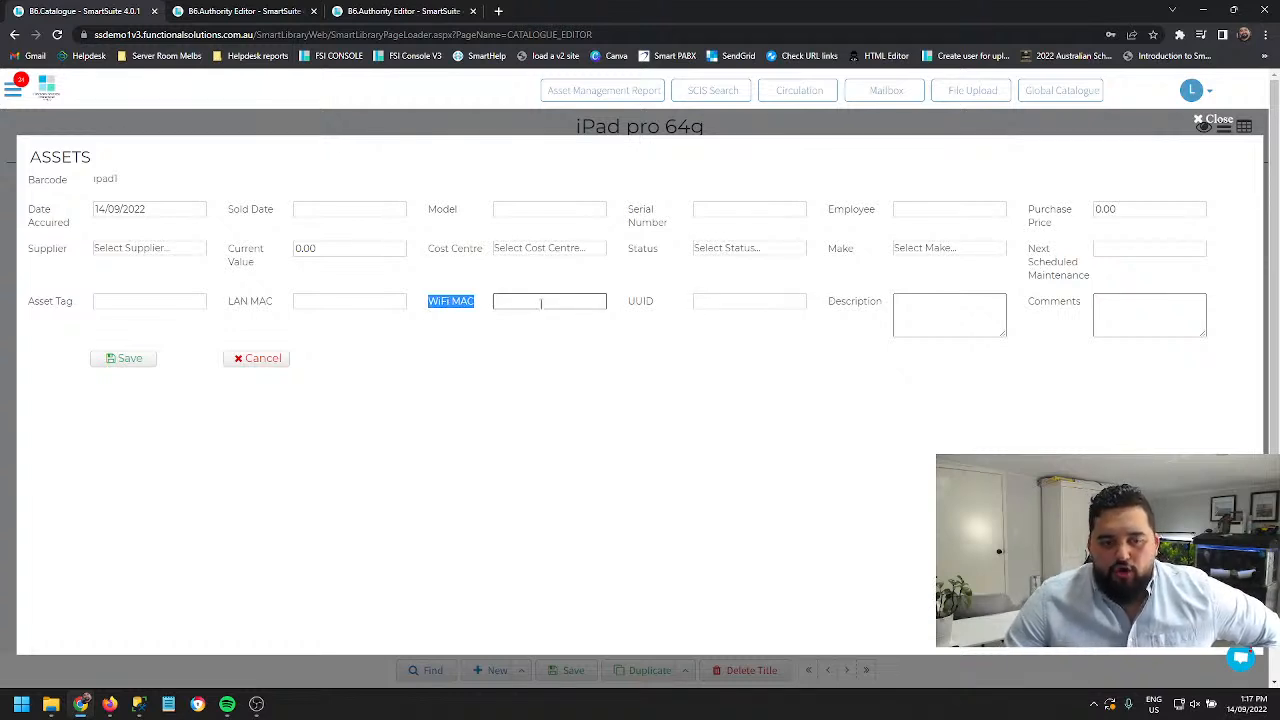
pyautogui.click(640, 303)
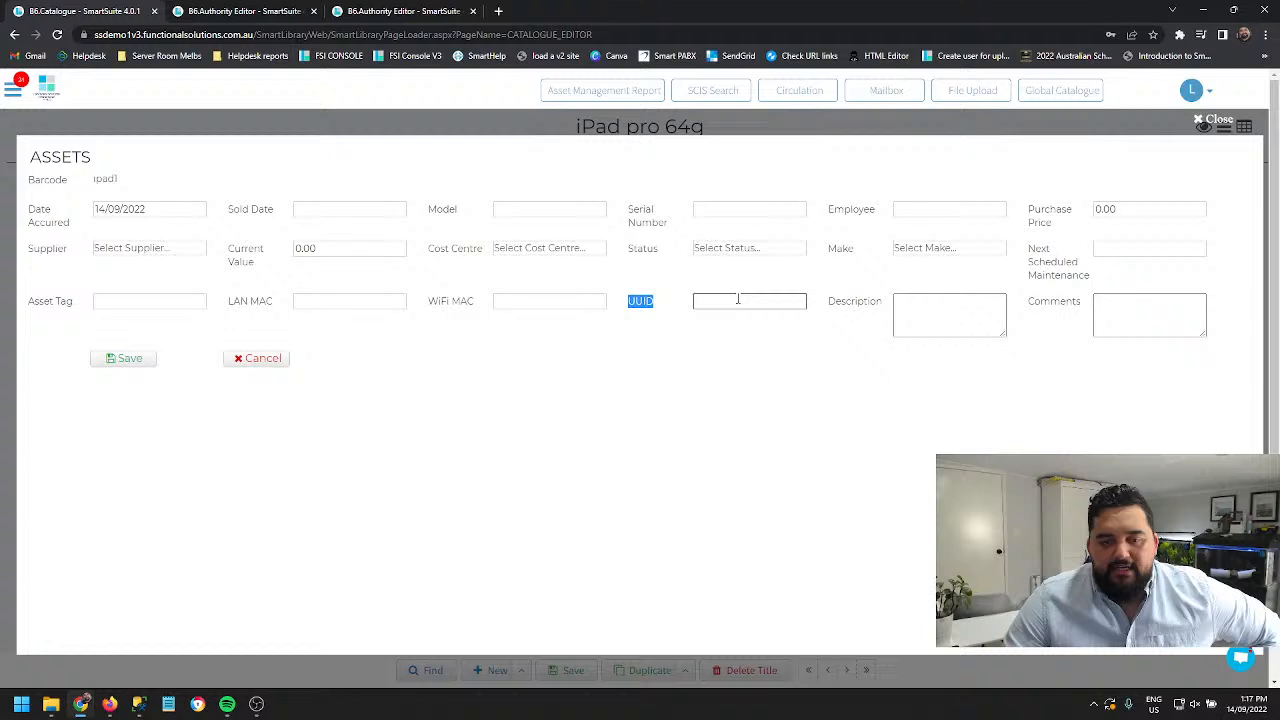
pyautogui.click(506, 307)
pyautogui.click(362, 306)
pyautogui.moveTo(231, 308); pyautogui.dragTo(291, 310)
pyautogui.click(370, 307)
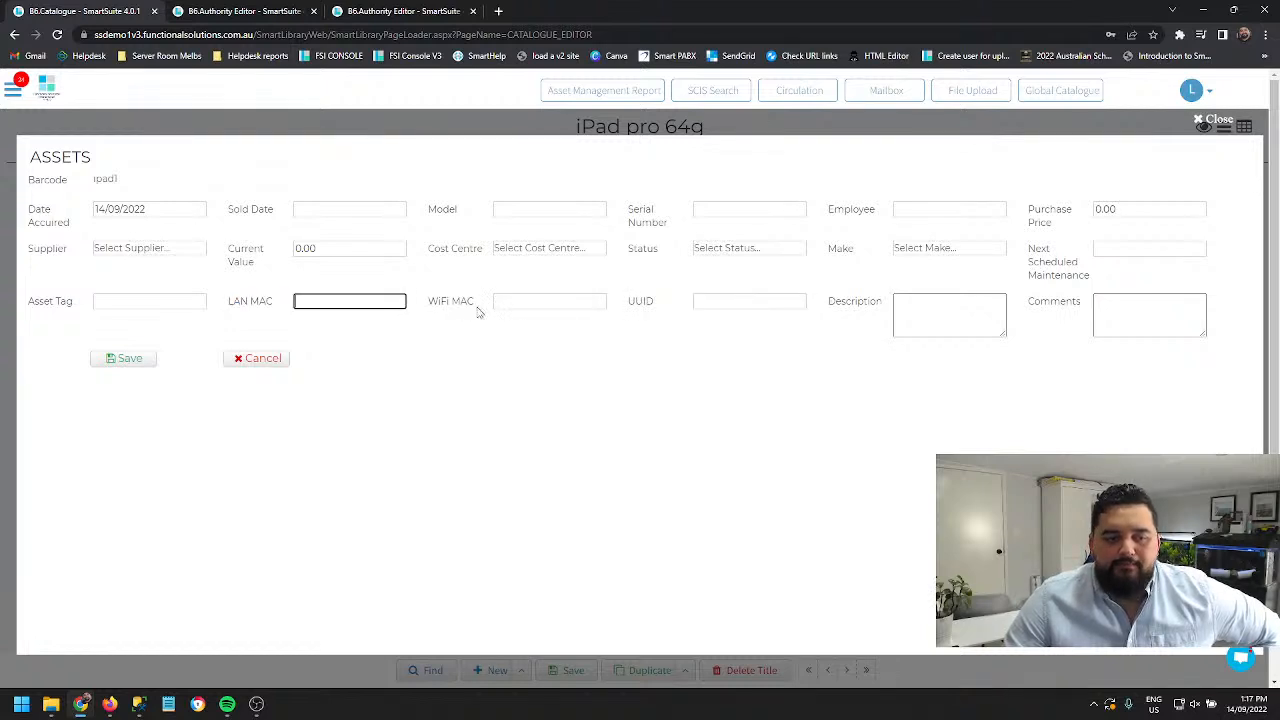
pyautogui.click(502, 305)
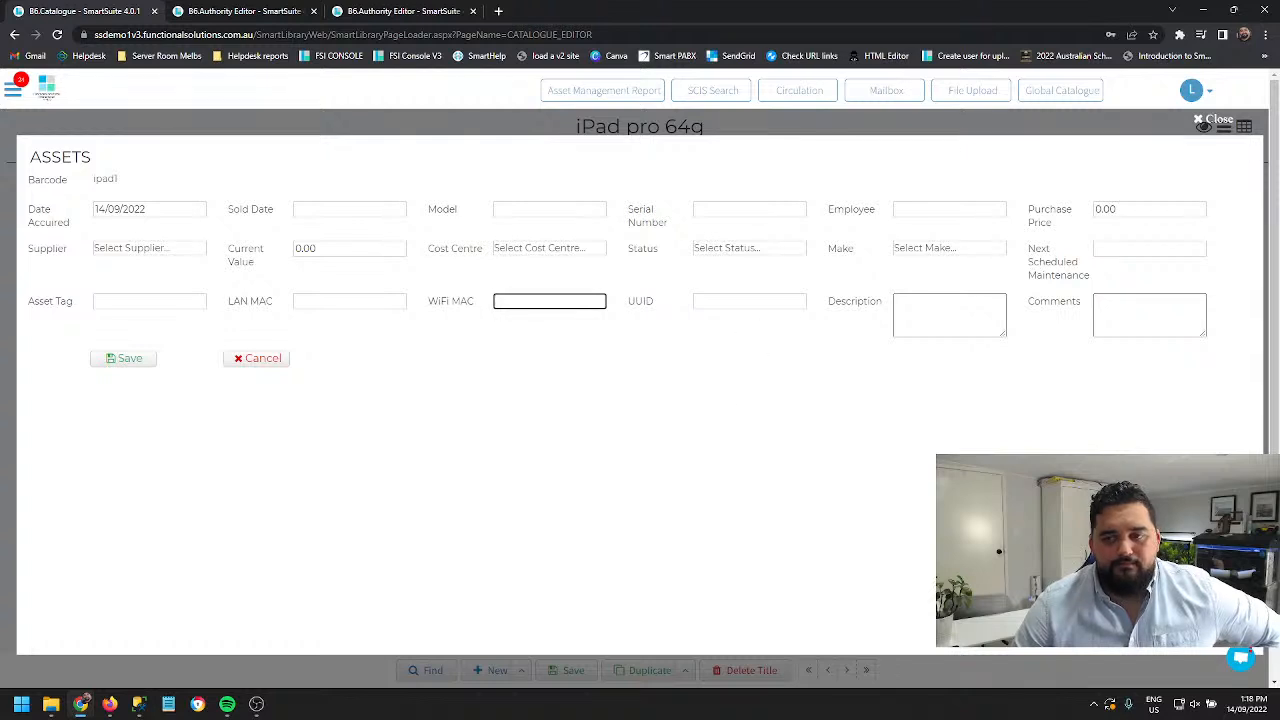
# Save the ipad1 copy's asset details, then reopen them to check the saved record and close the form
pyautogui.click(124, 362)
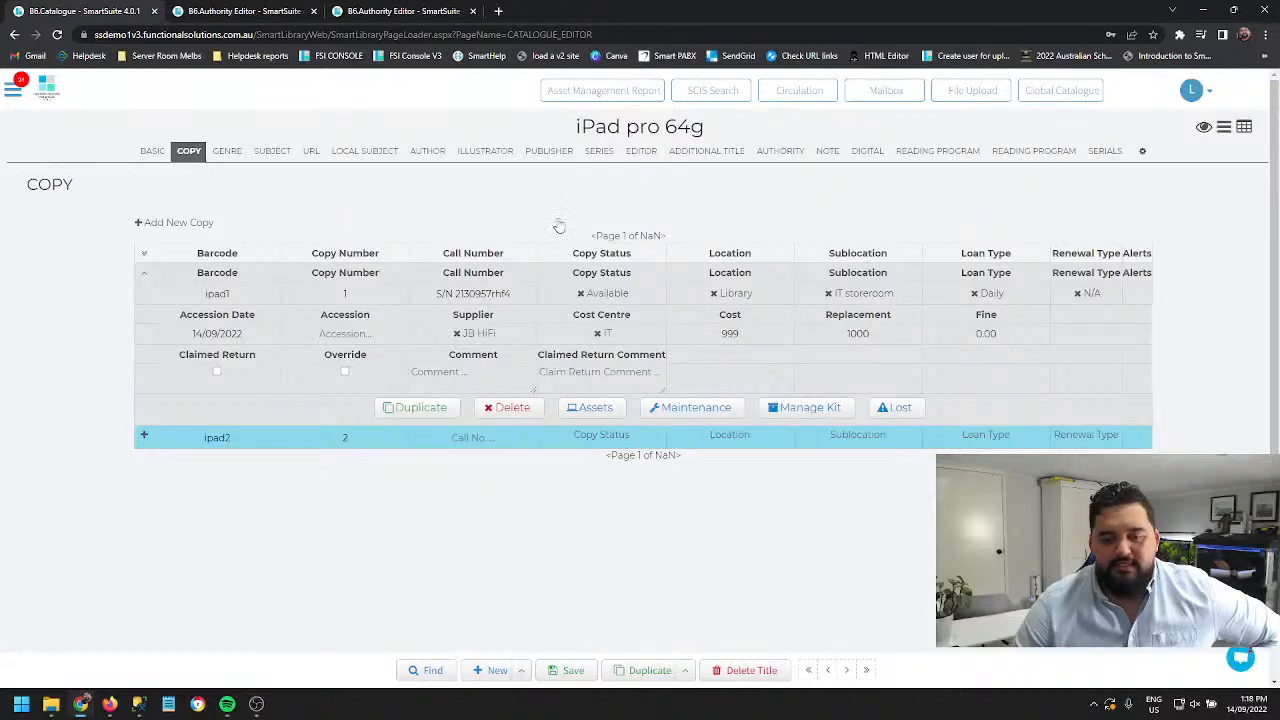
pyautogui.click(596, 408)
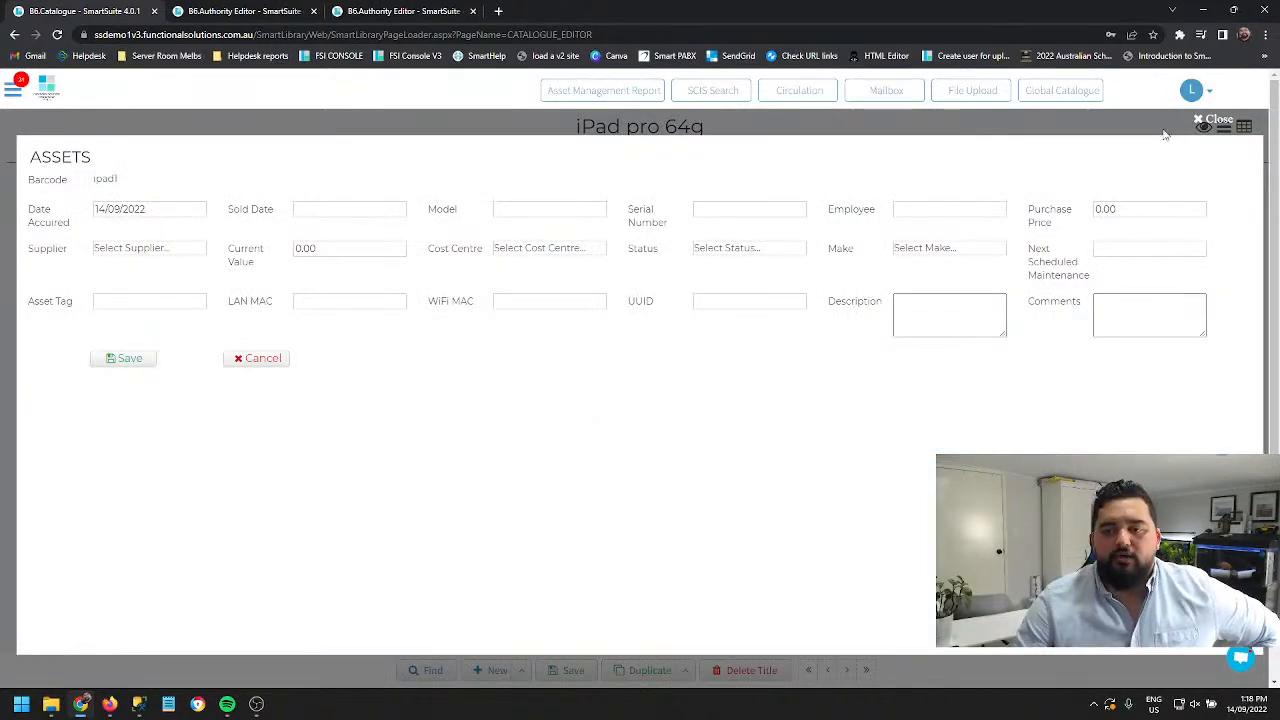
pyautogui.click(1212, 119)
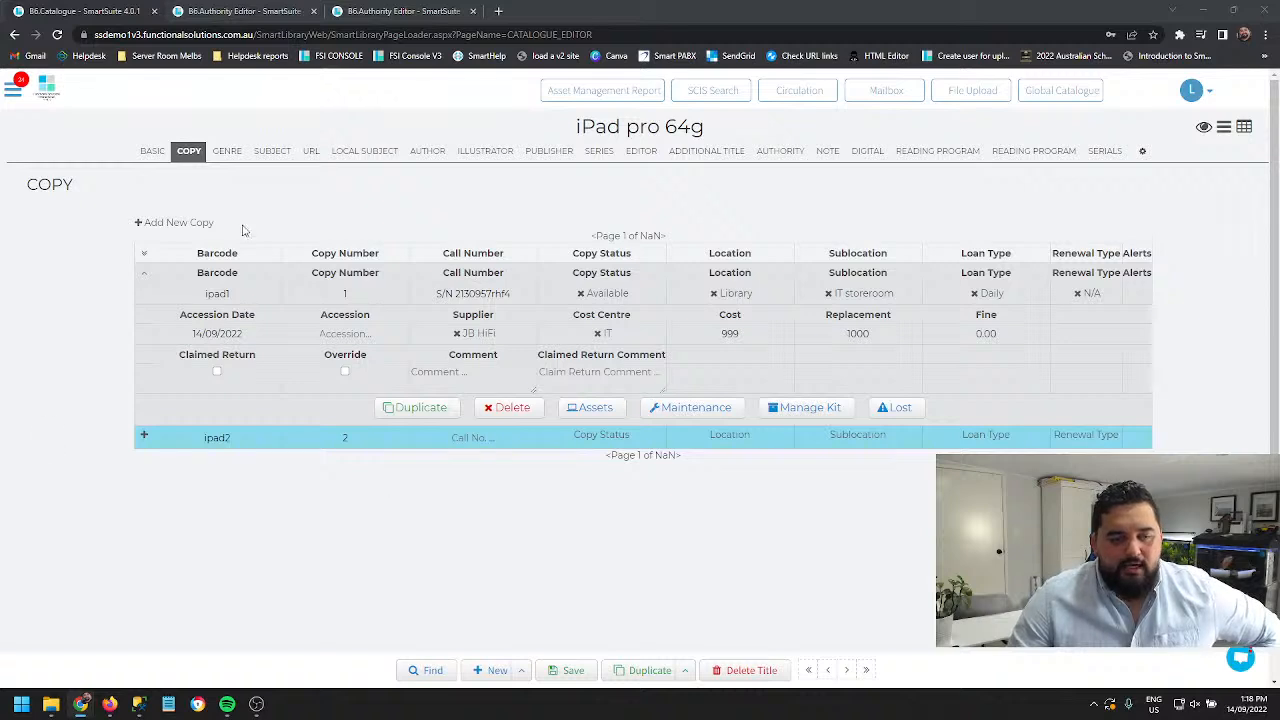
# Replace the title's Equipment media type with a new type named Laptop Chargers, and add it to the database
pyautogui.click(158, 150)
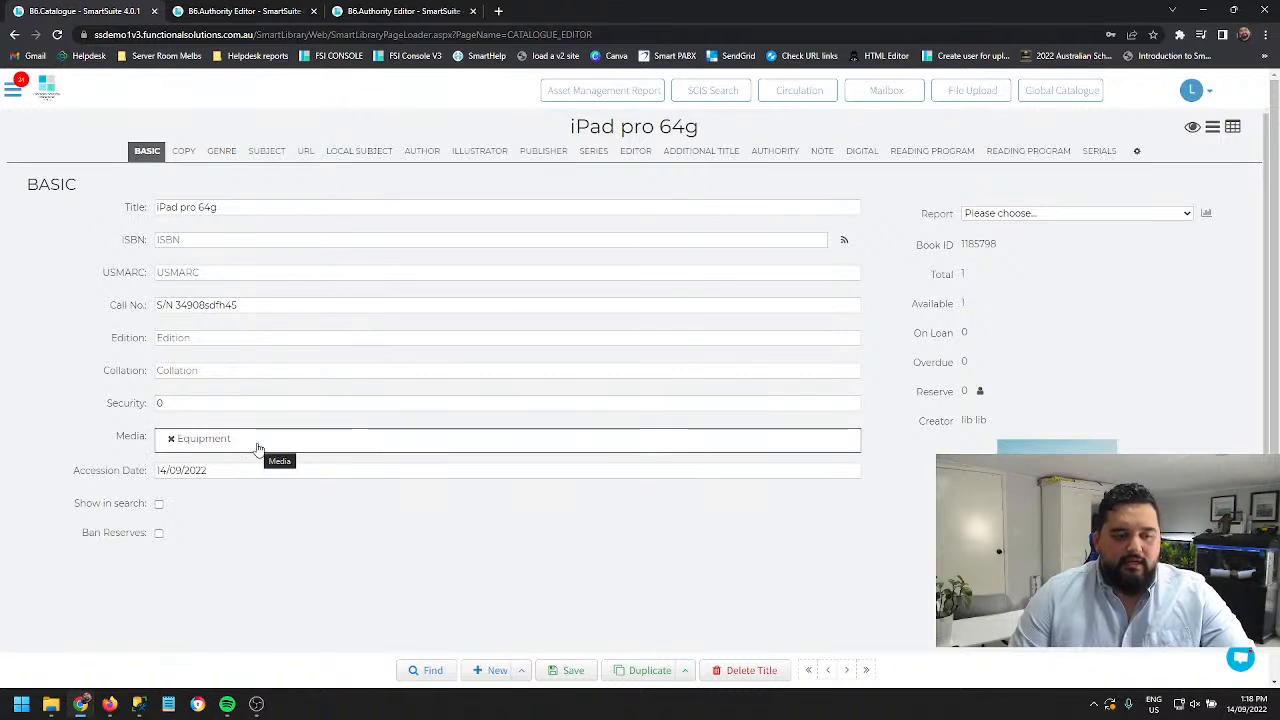
pyautogui.click(171, 439)
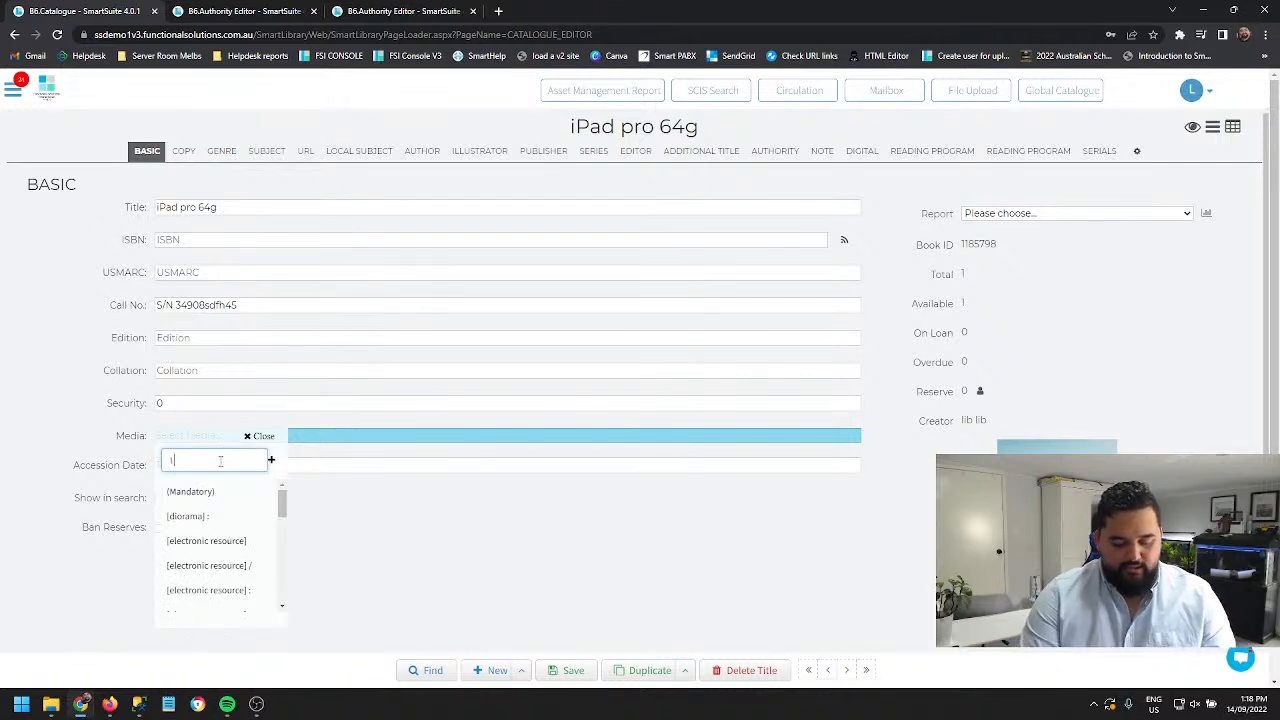
pyautogui.write('aptop')
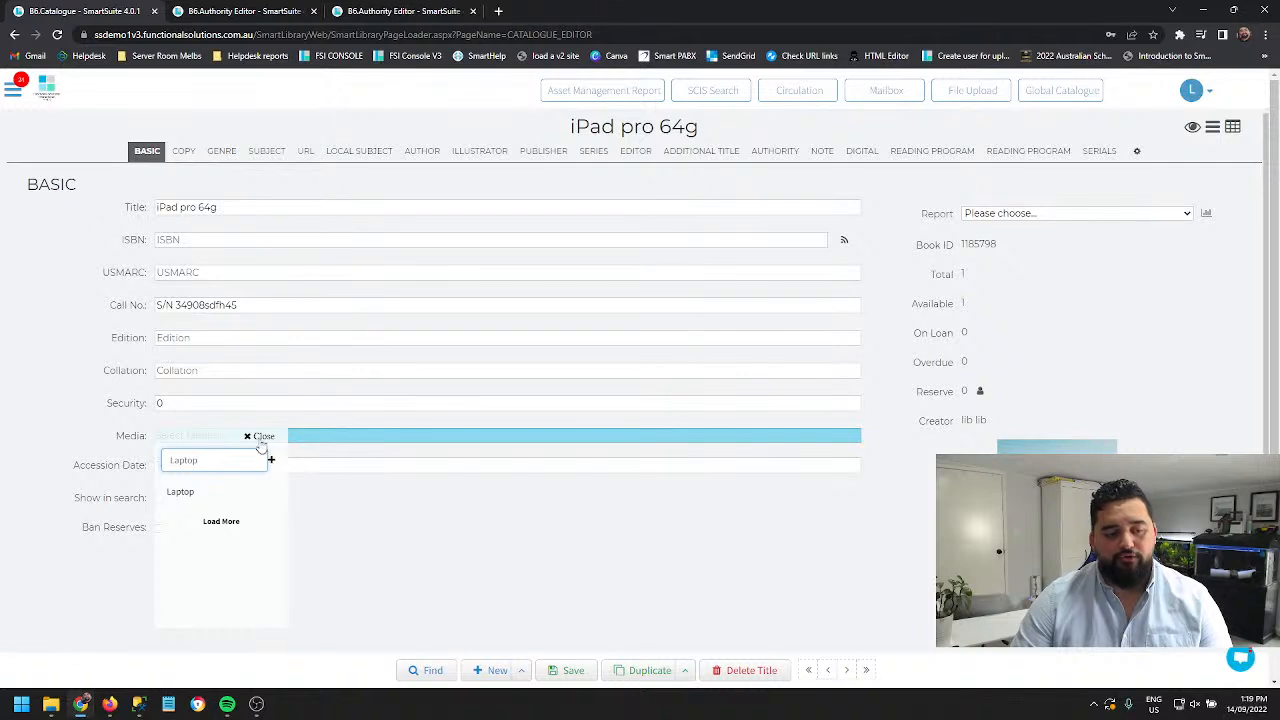
pyautogui.write('hargers')
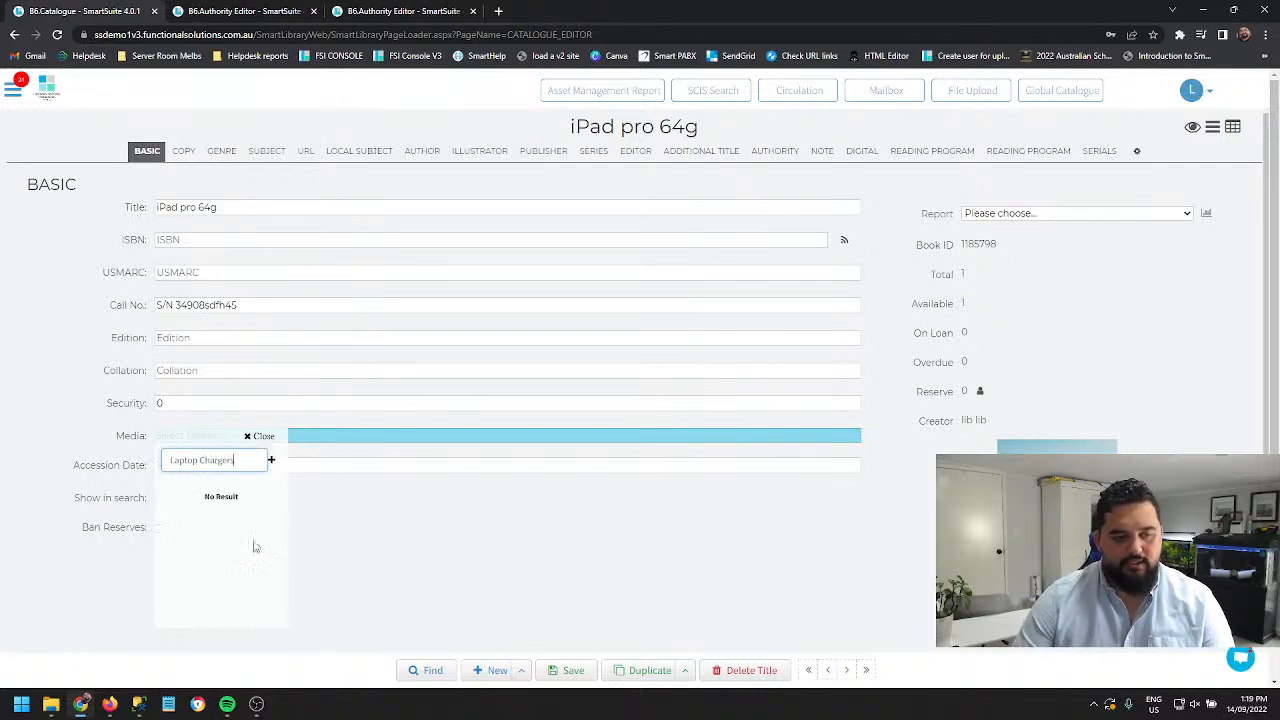
pyautogui.click(271, 460)
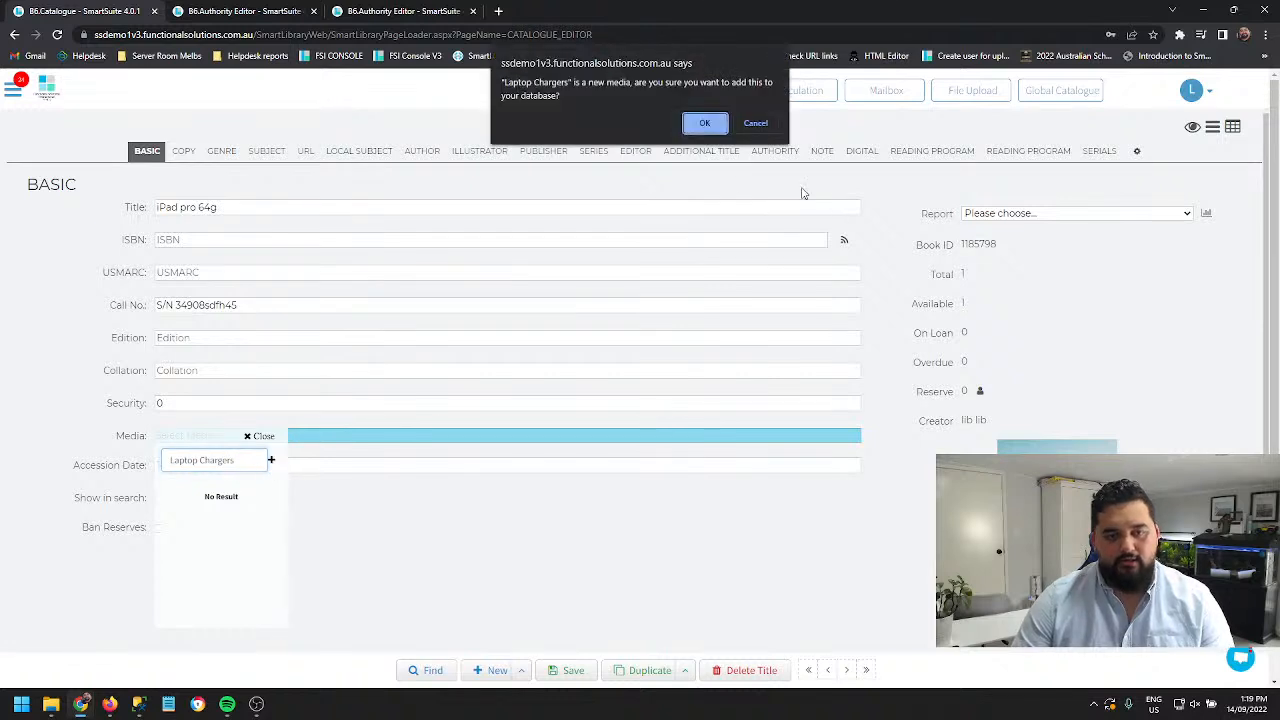
pyautogui.click(690, 124)
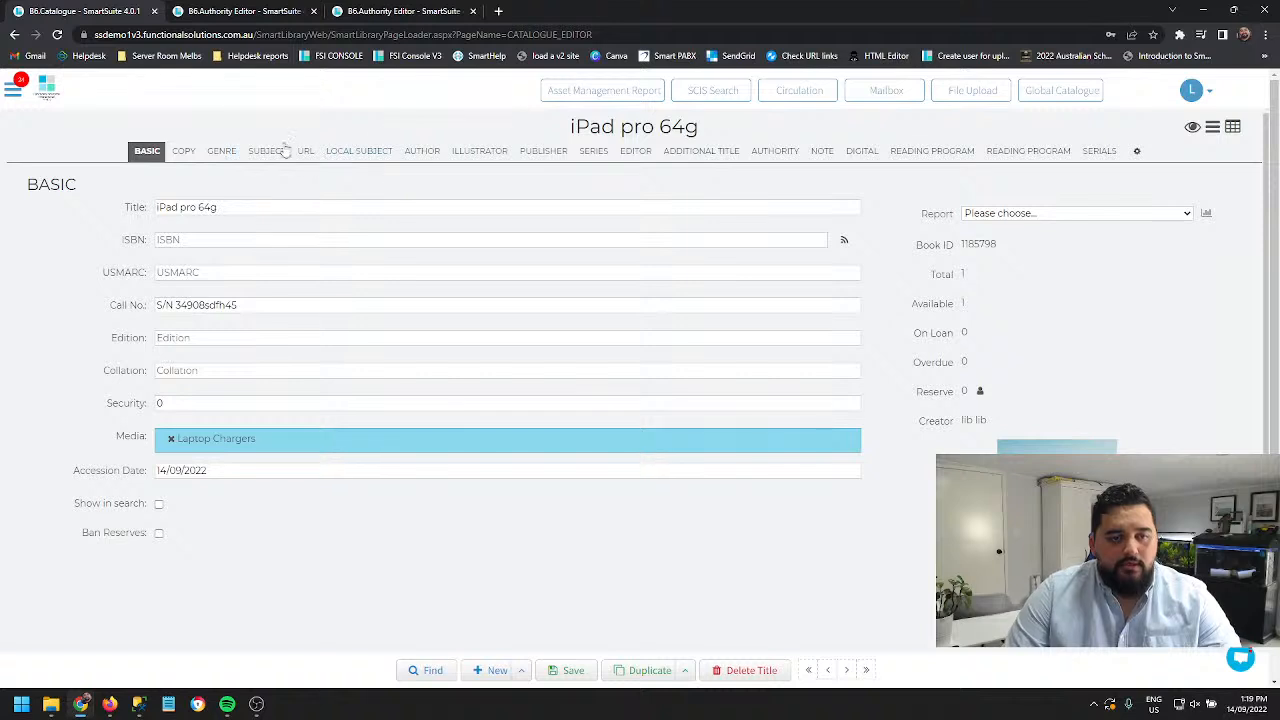
# Examine the title's remaining catalogue sections, from Author, Illustrator, Publisher and Series through Note, Digital, Reading Program and Serials
pyautogui.click(425, 153)
pyautogui.click(482, 152)
pyautogui.click(549, 151)
pyautogui.click(599, 151)
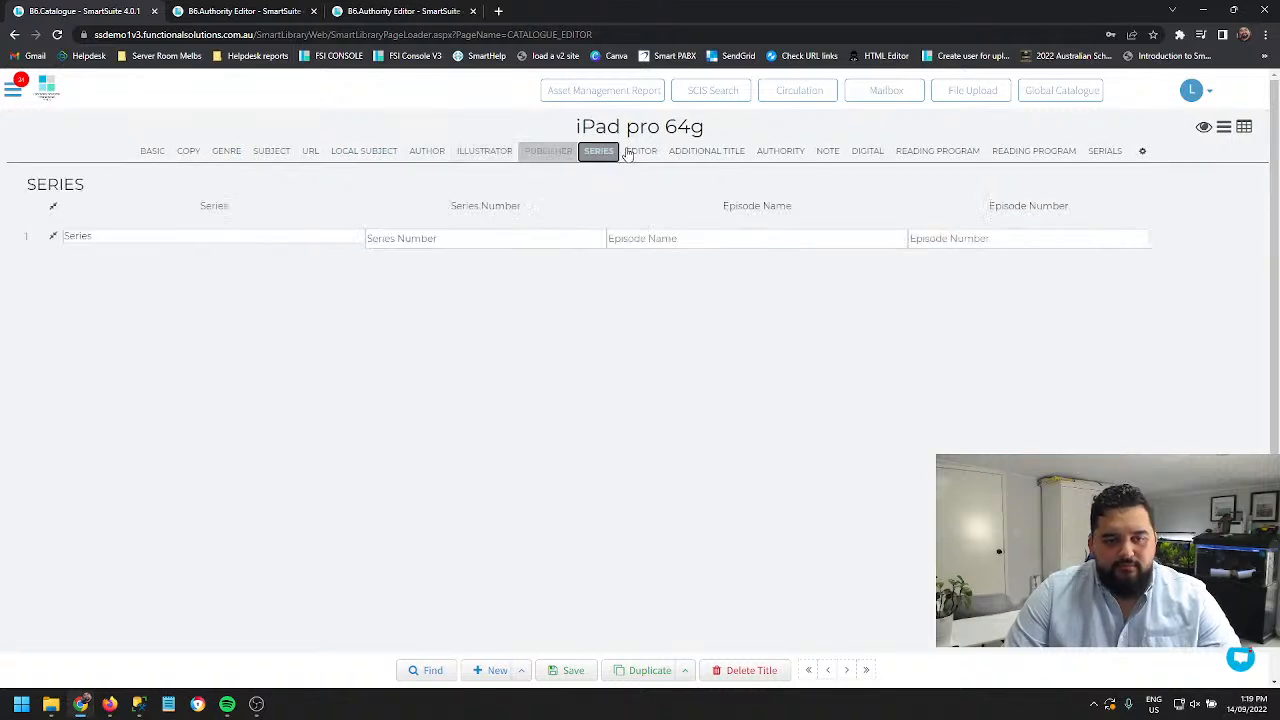
pyautogui.click(641, 151)
pyautogui.click(706, 151)
pyautogui.click(780, 151)
pyautogui.click(827, 151)
pyautogui.click(866, 151)
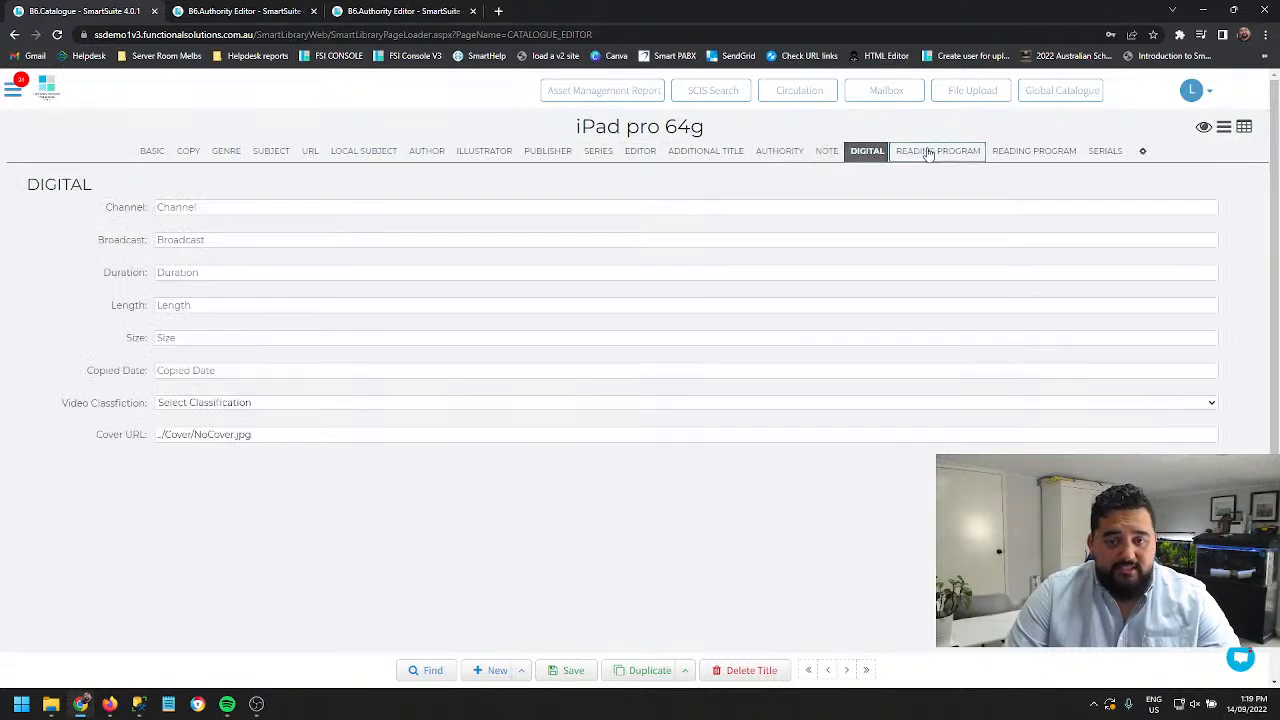
pyautogui.click(937, 151)
pyautogui.click(1104, 151)
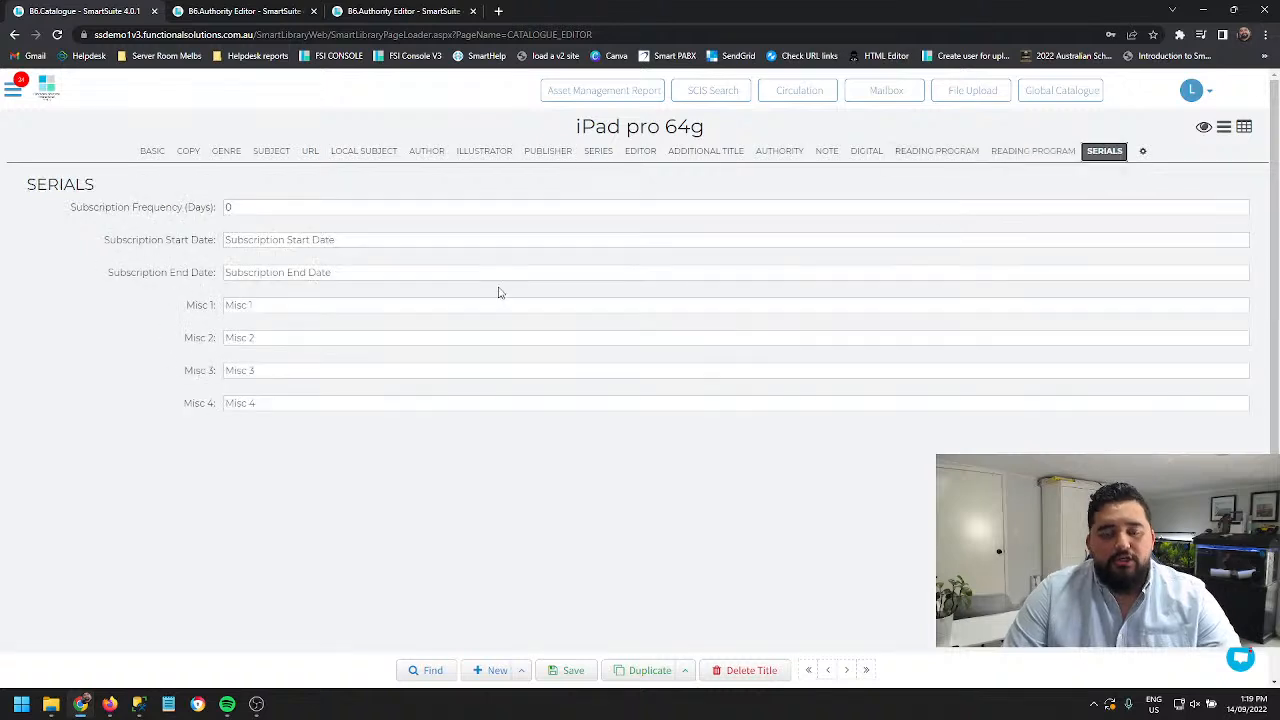
# Review the title's basic details and copy records, check the ipad1 copy's asset details, and close the asset form
pyautogui.click(190, 153)
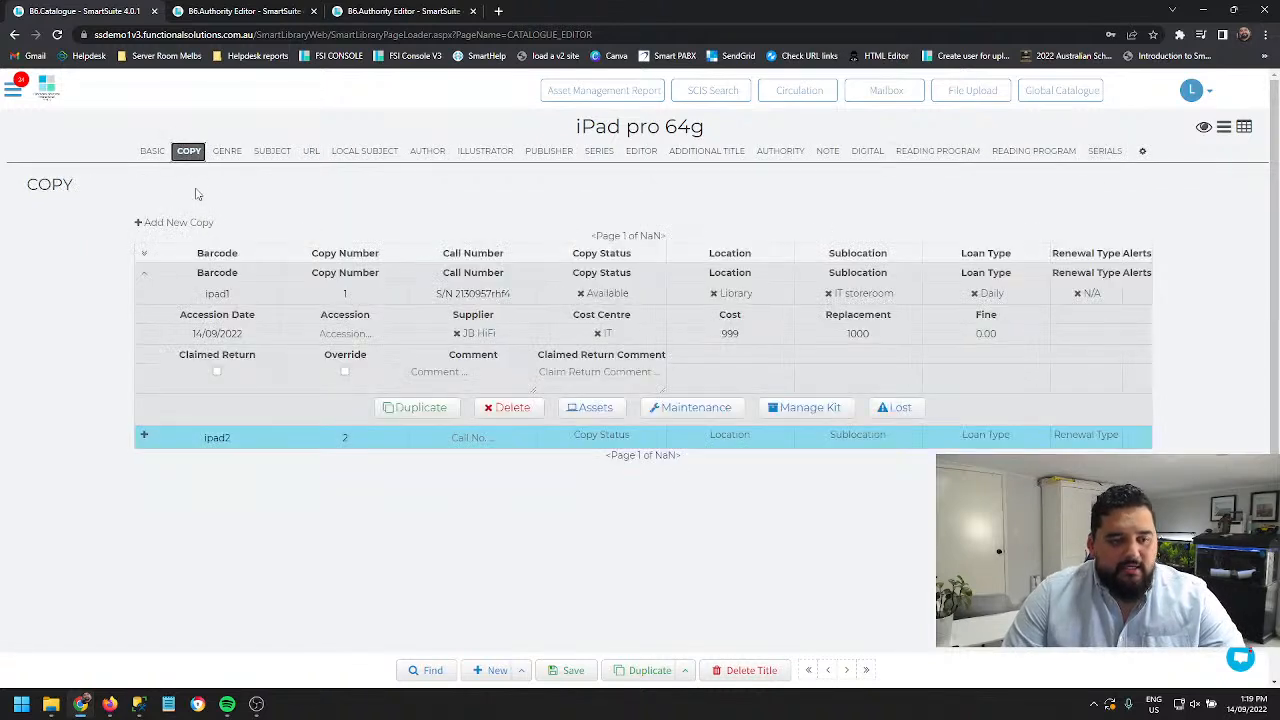
pyautogui.click(157, 155)
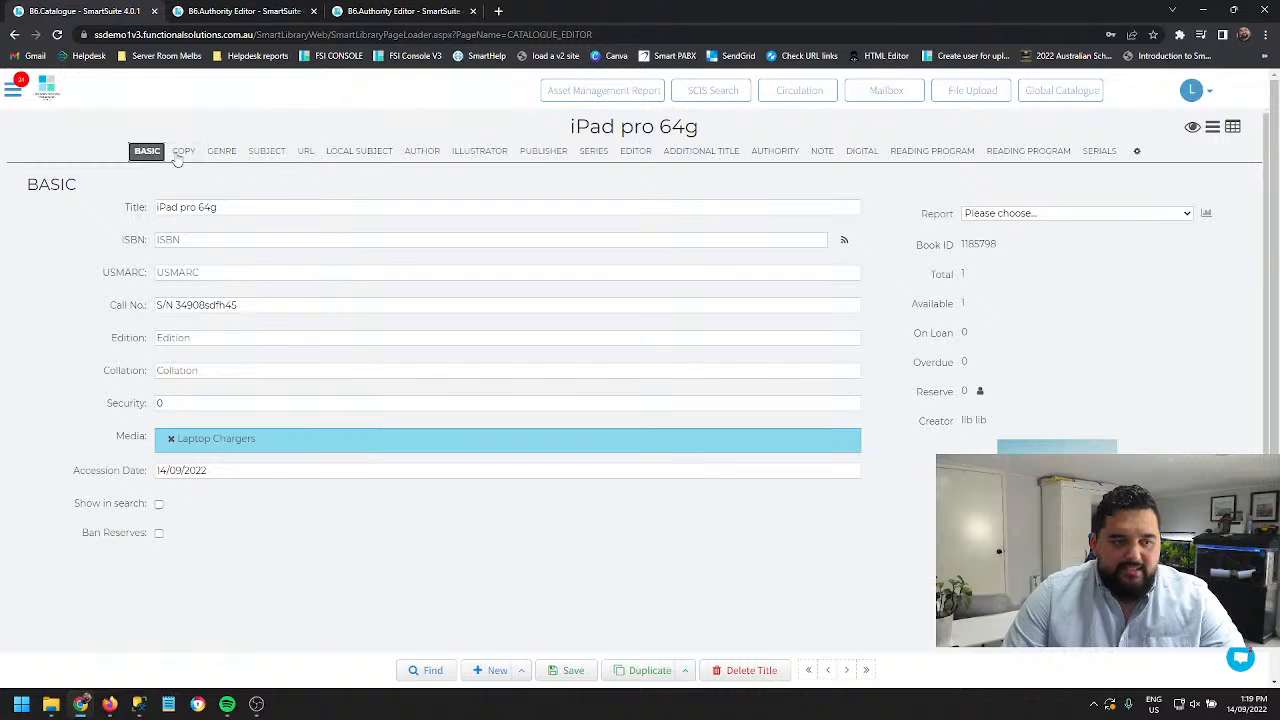
pyautogui.click(183, 153)
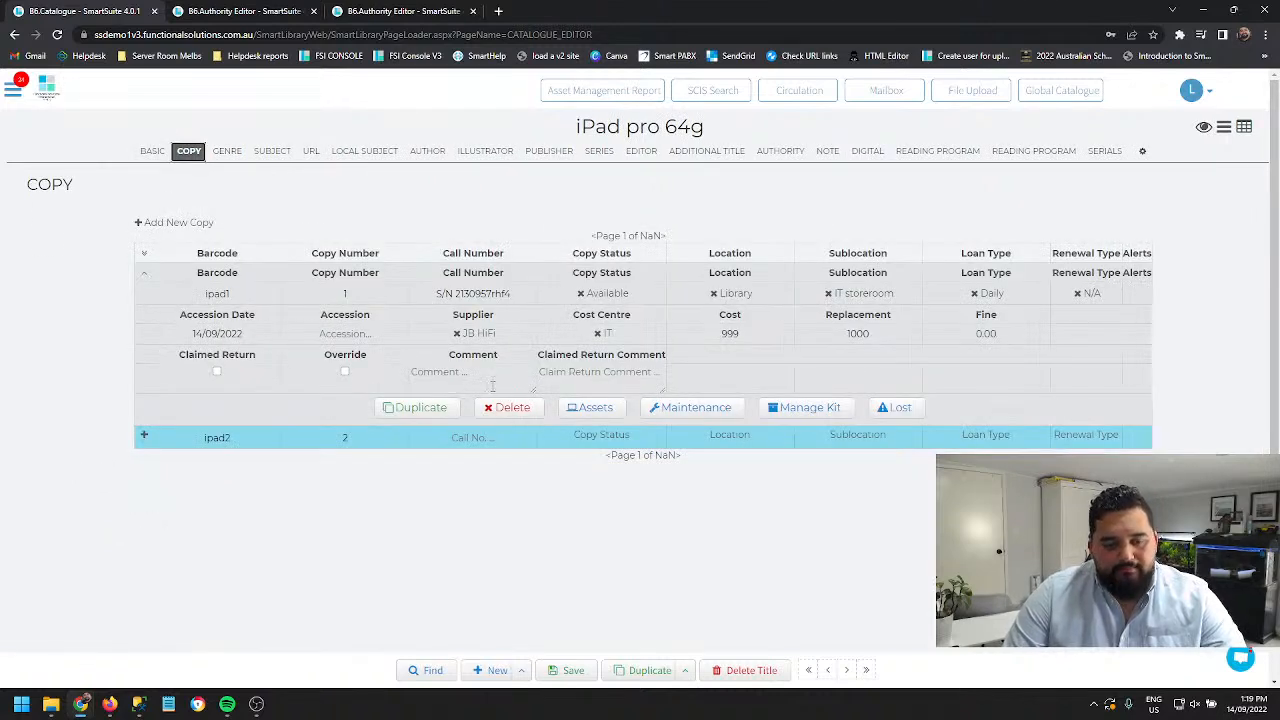
pyautogui.click(593, 408)
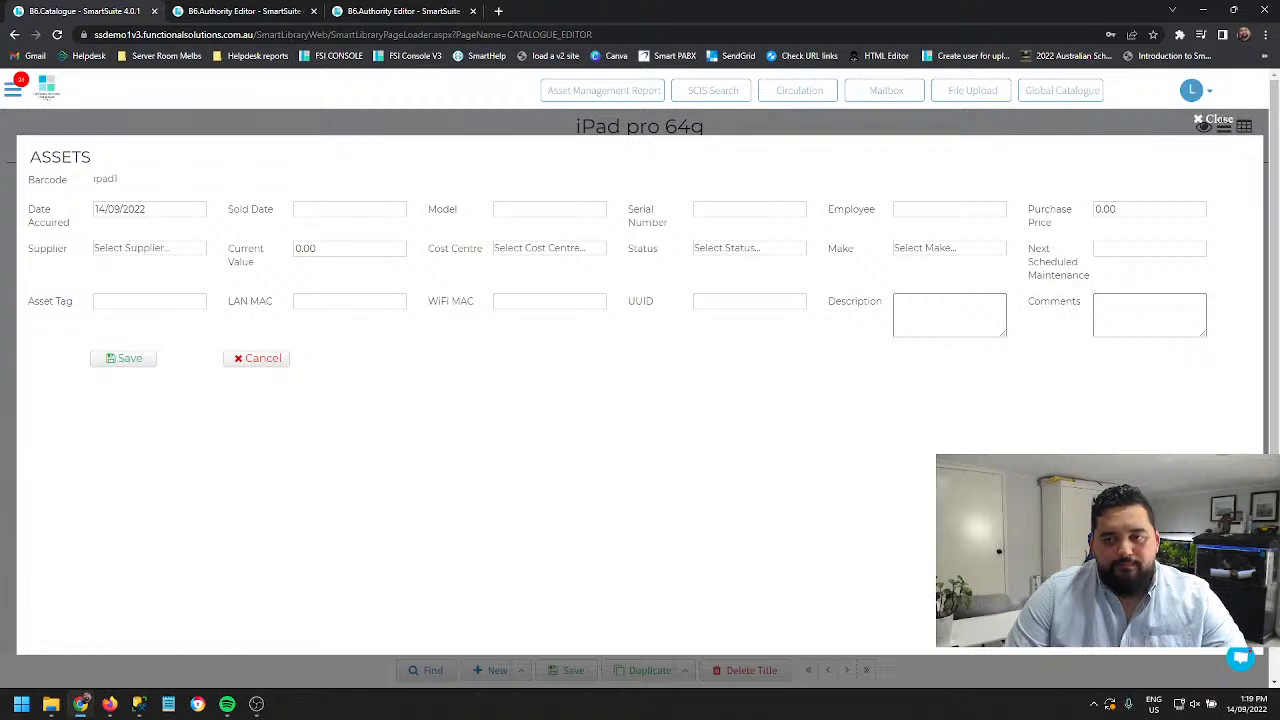
pyautogui.click(1217, 119)
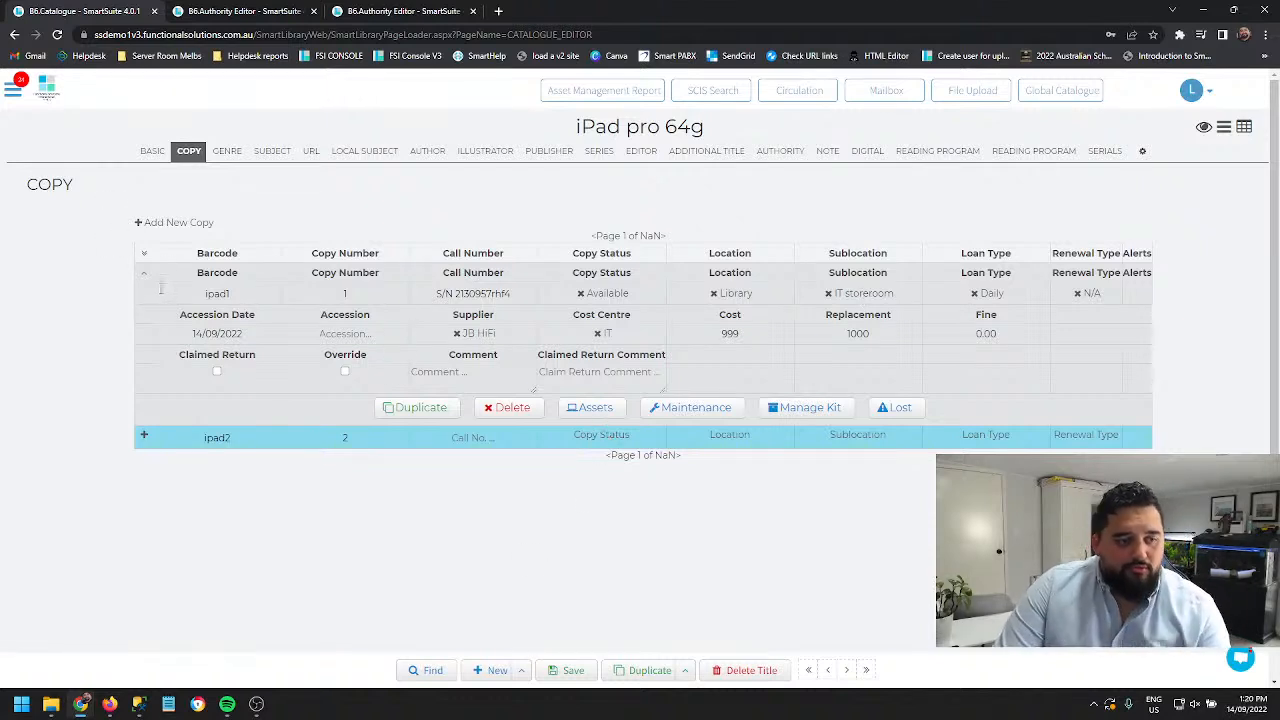
pyautogui.click(476, 440)
pyautogui.click(600, 408)
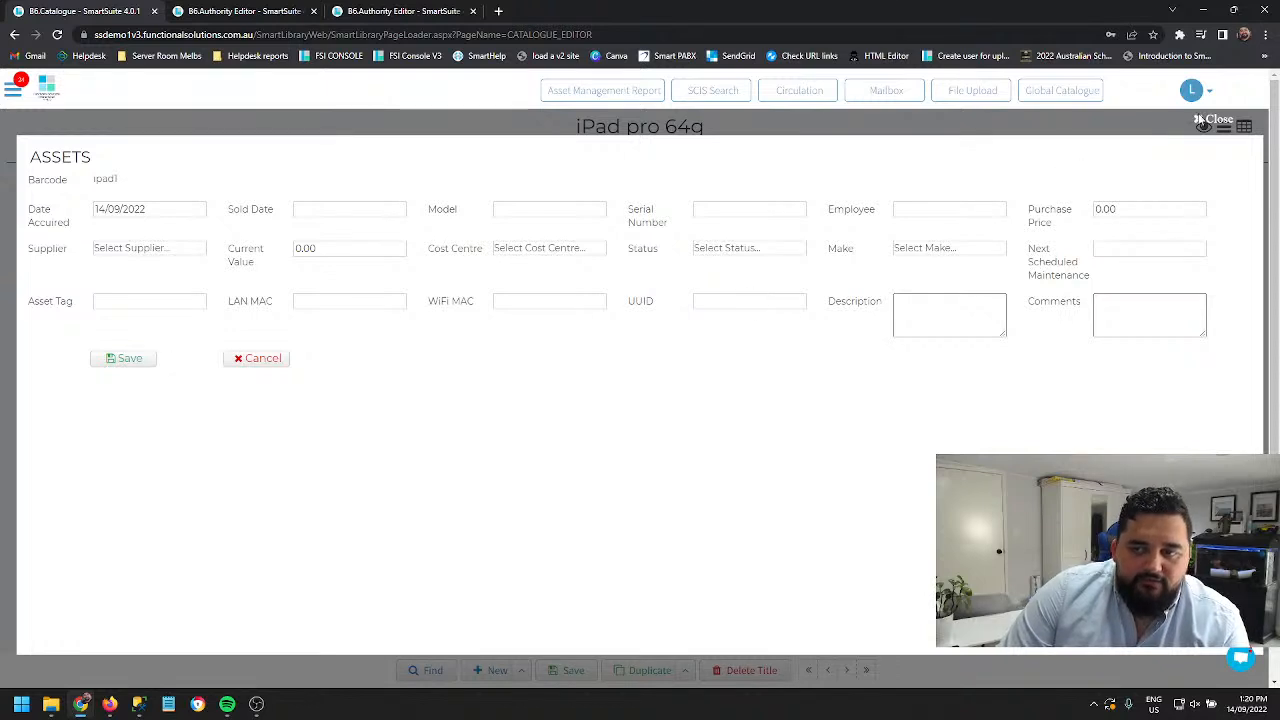
pyautogui.click(1203, 119)
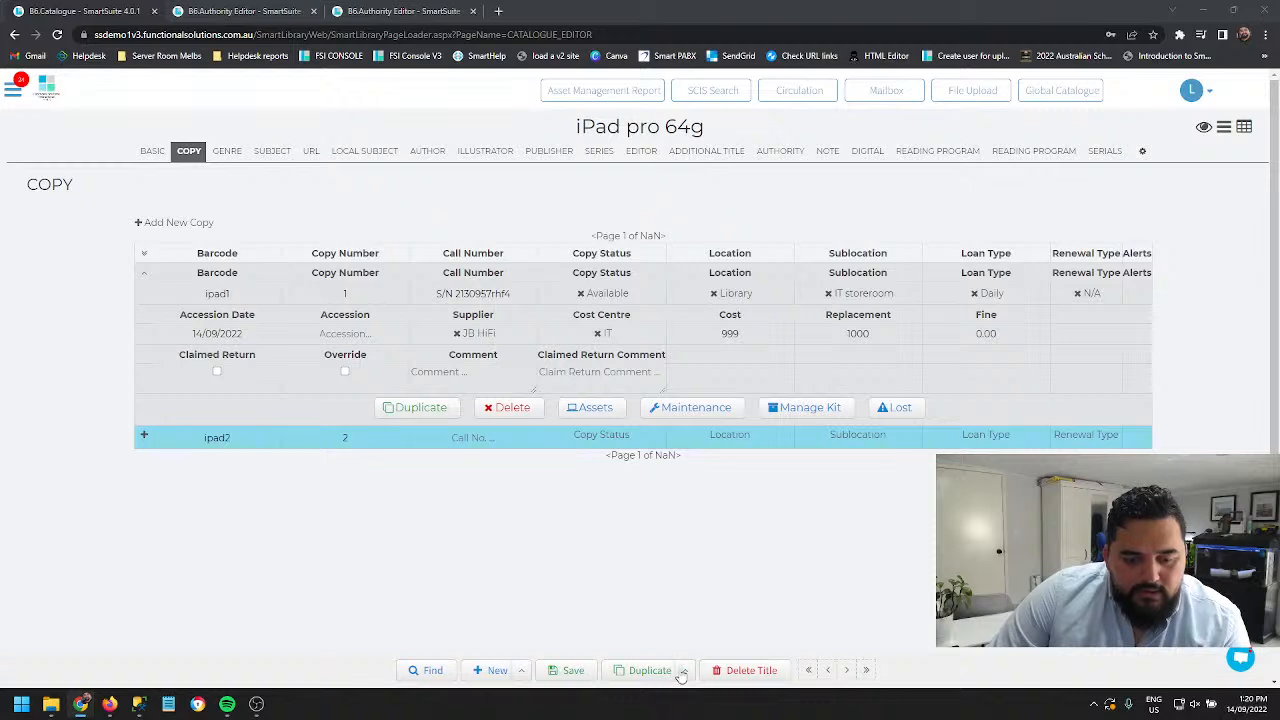
# Open the Bulk Copy form for the iPad pro 64g title, examine its fields including Call Number, and close it without generating copies
pyautogui.click(521, 671)
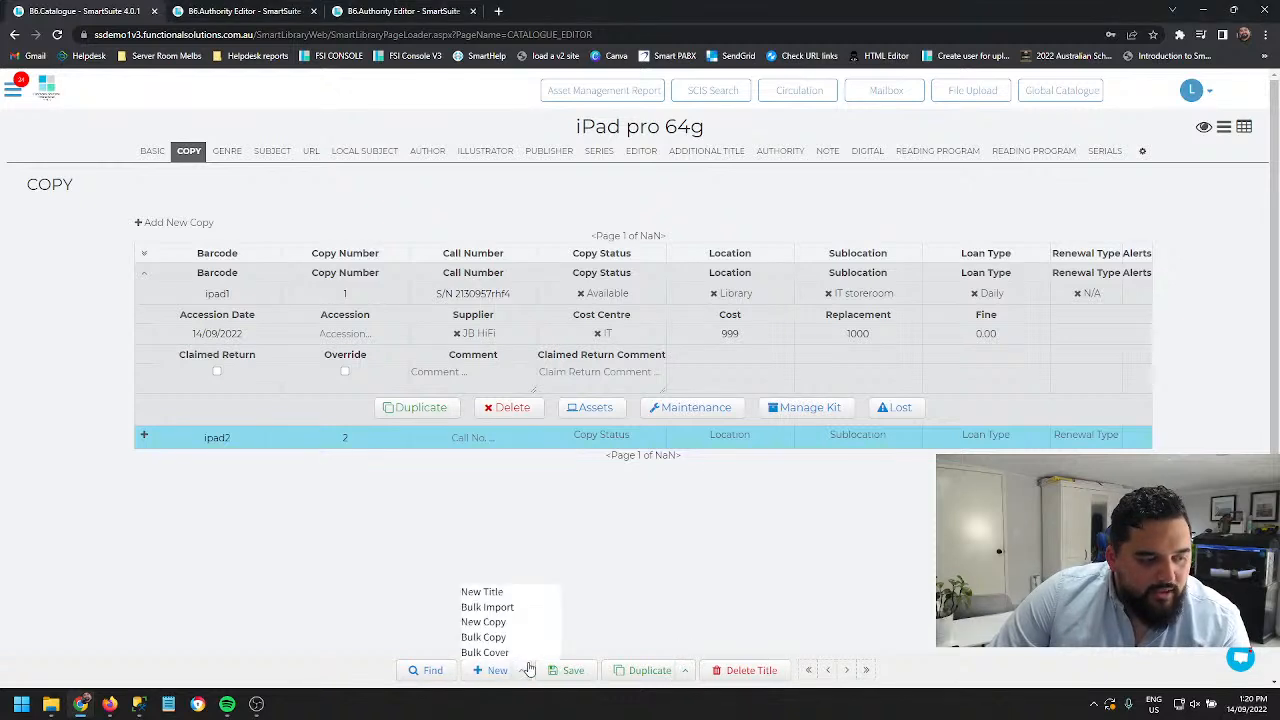
pyautogui.click(484, 638)
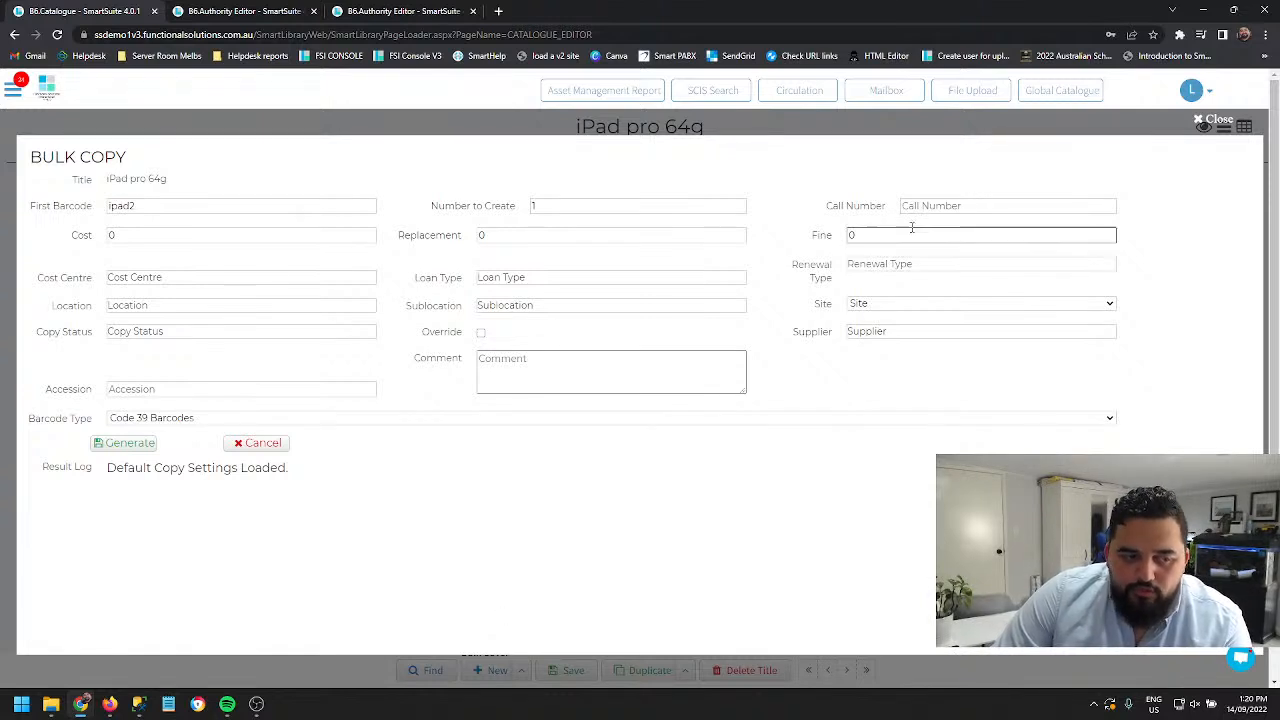
pyautogui.click(934, 206)
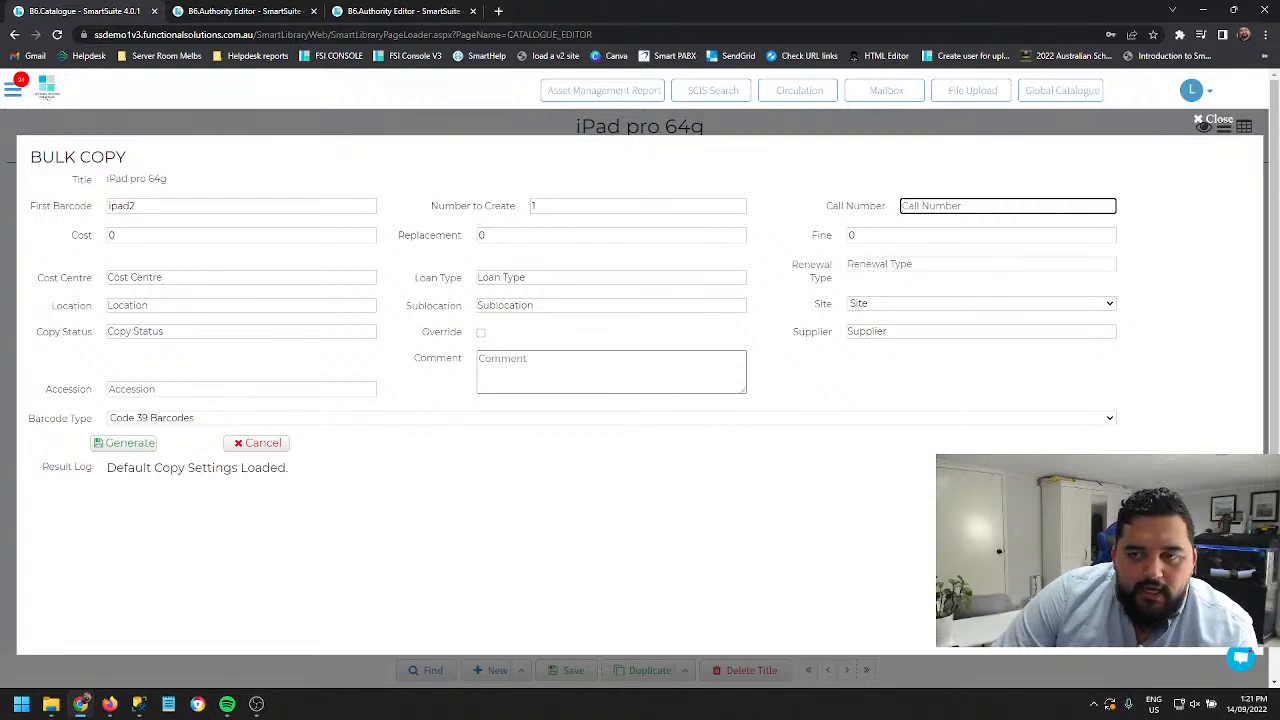
pyautogui.click(1212, 119)
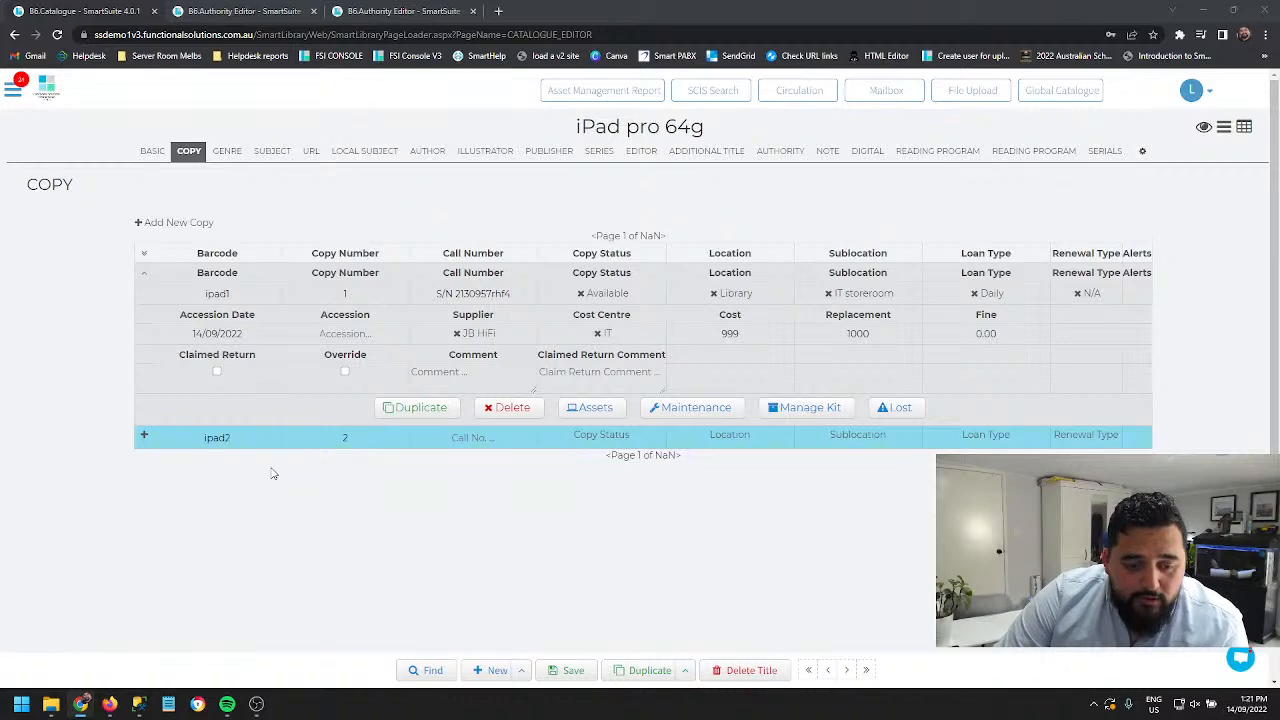
# Show the Support options in the site navigation, including contact support, help search, training videos and the quick start guide
pyautogui.click(13, 90)
pyautogui.scroll(-1, 63, 608)
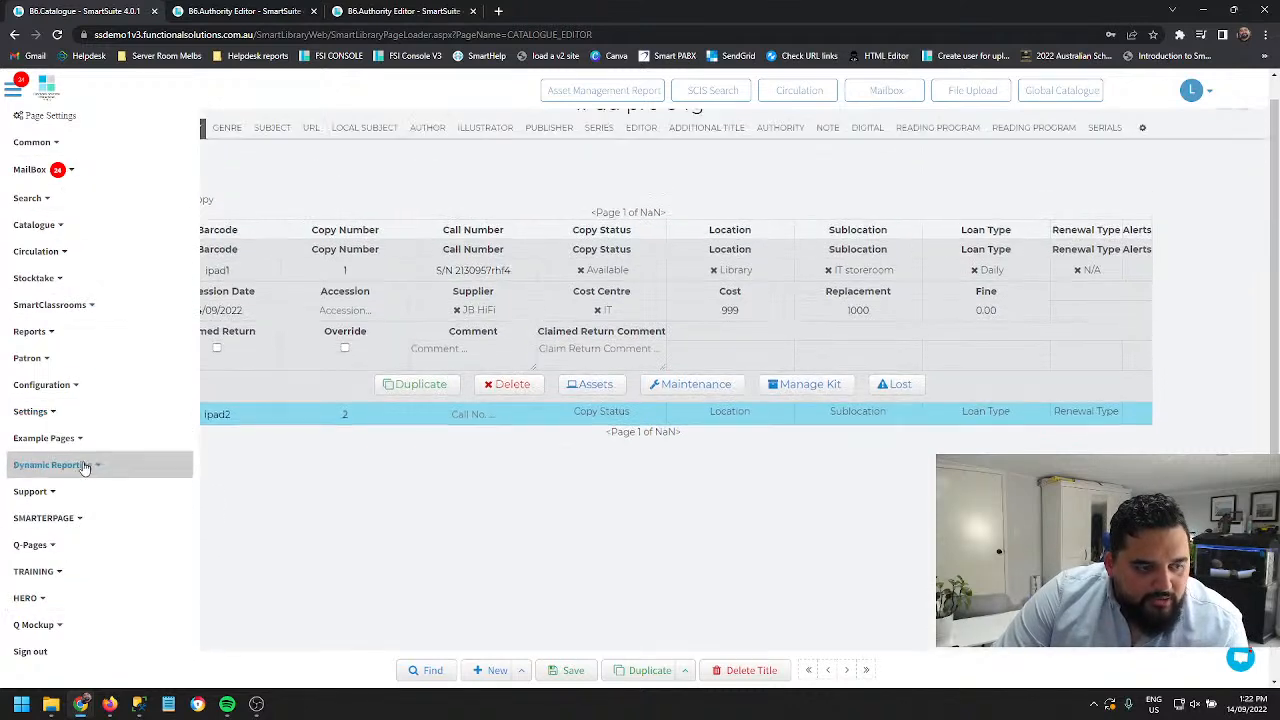
pyautogui.scroll(1, 75, 430)
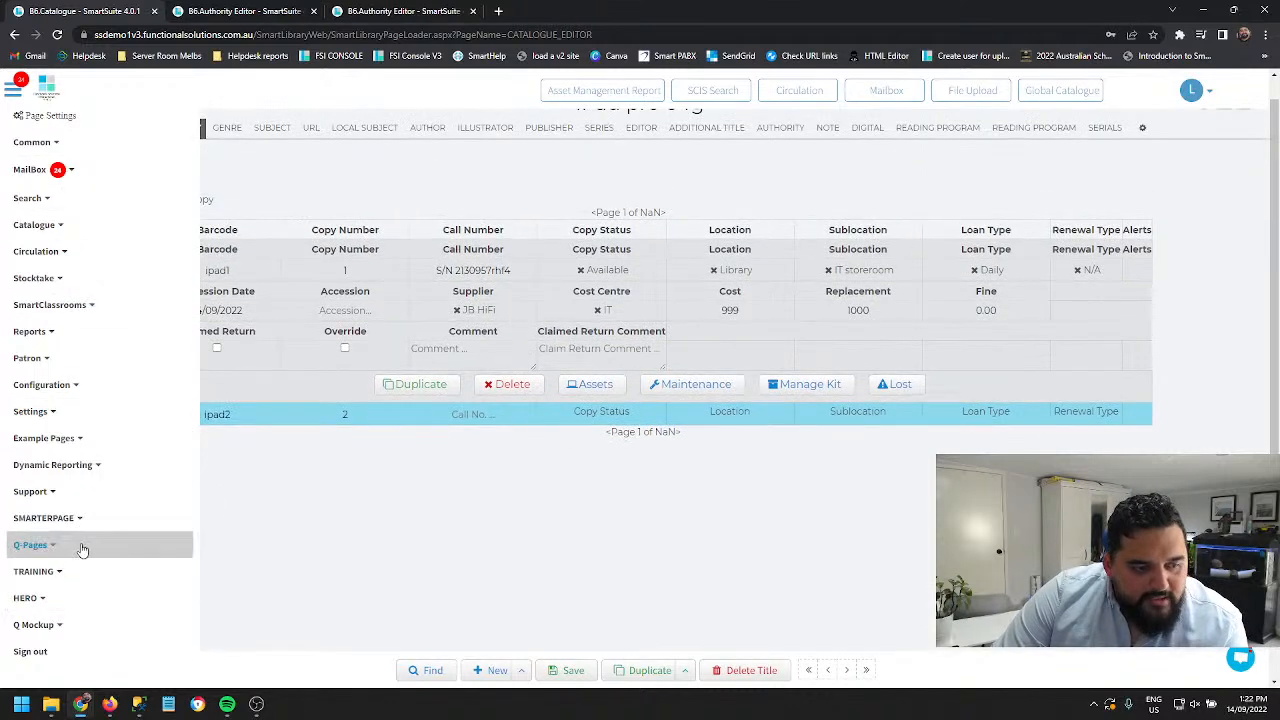
pyautogui.click(52, 494)
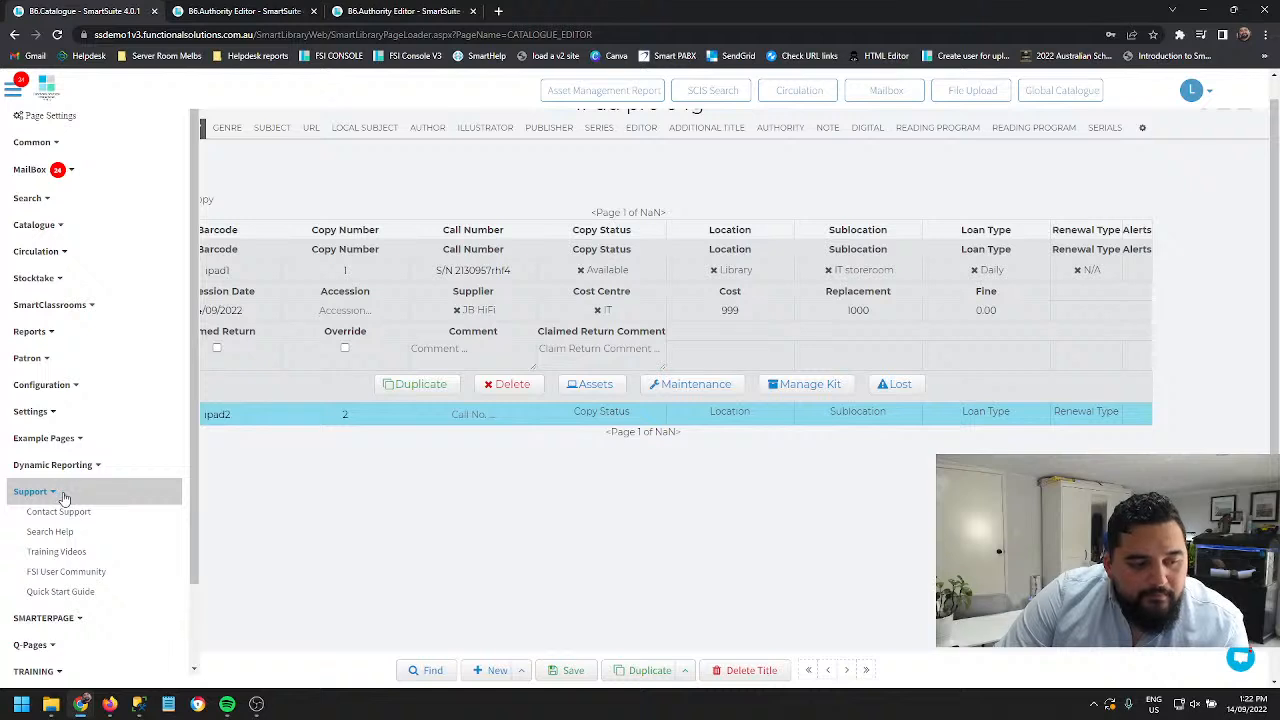